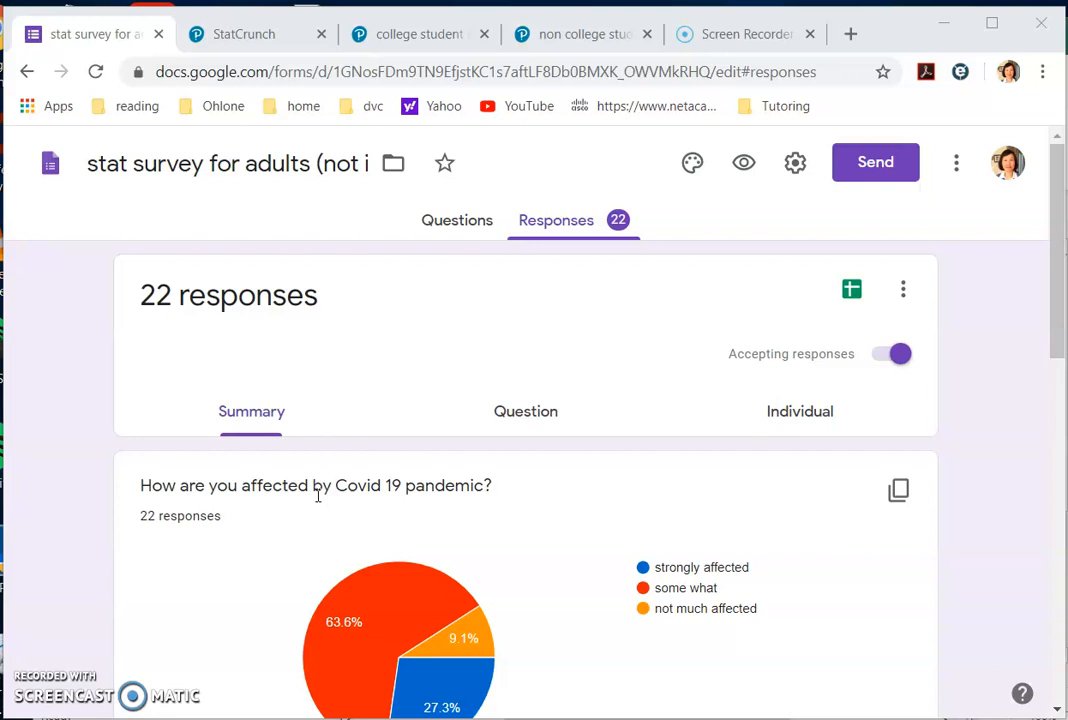
View the form's response download options and the exported survey spreadsheets for college students and for adults not in college
click(307, 496)
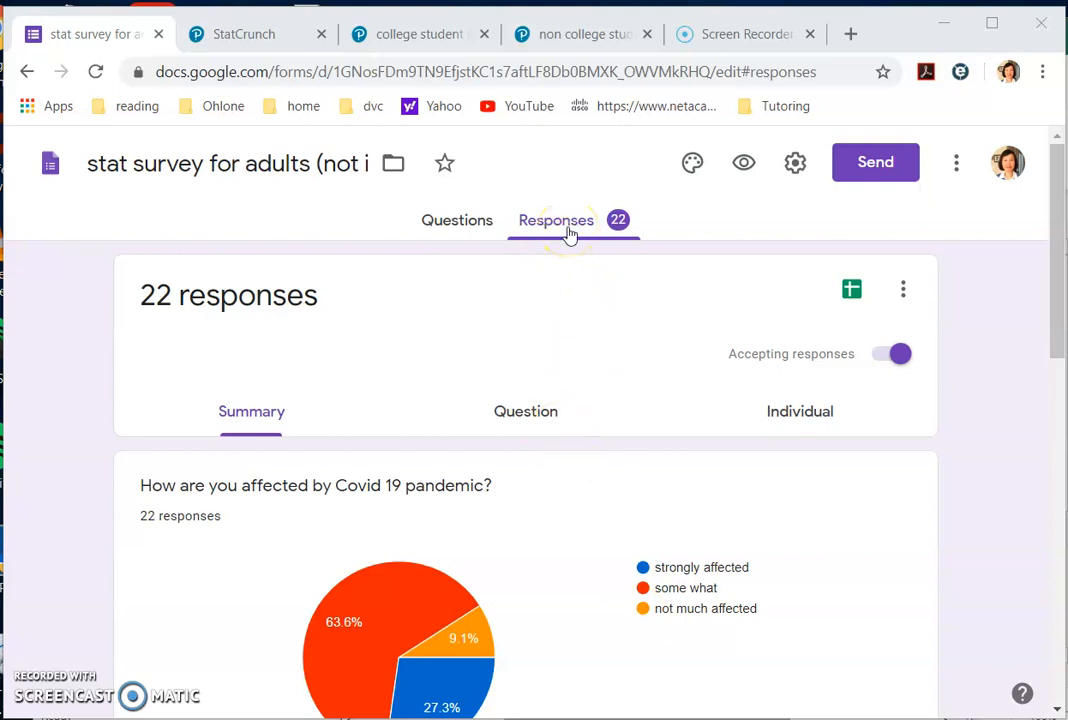
click(898, 294)
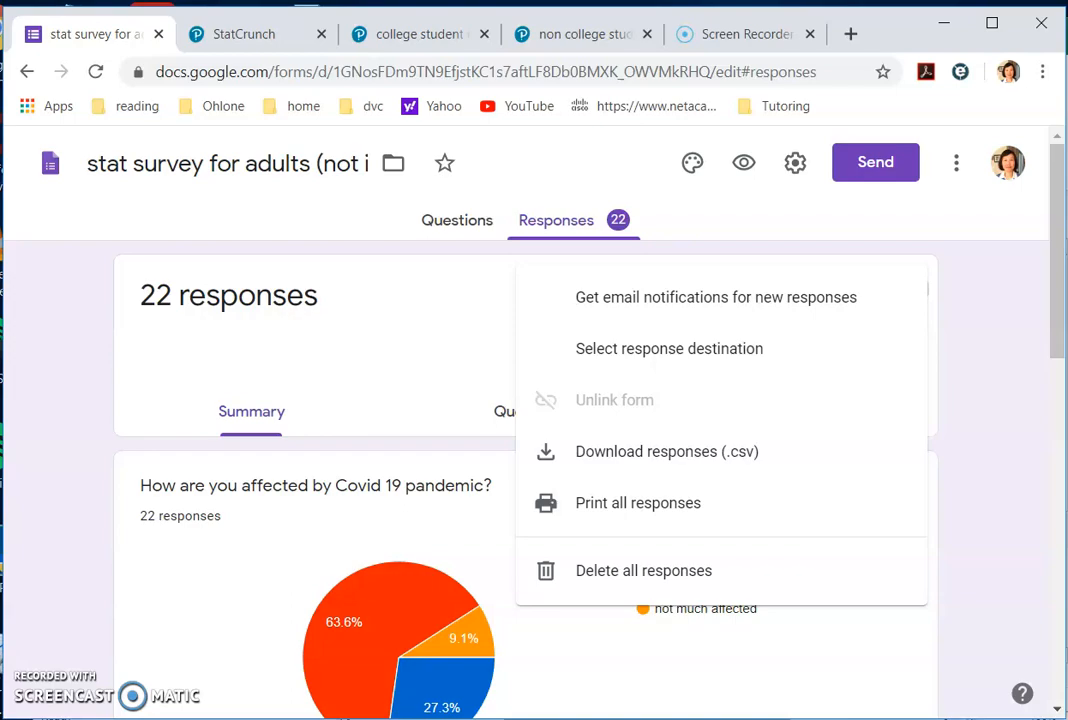
click(800, 638)
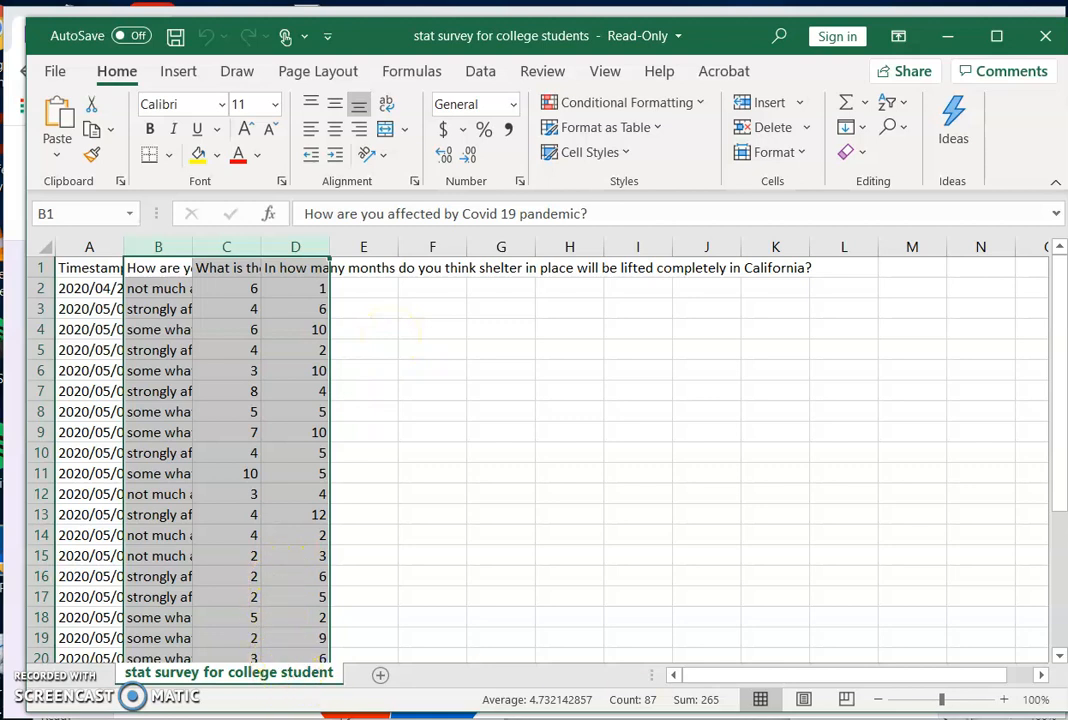
click(929, 675)
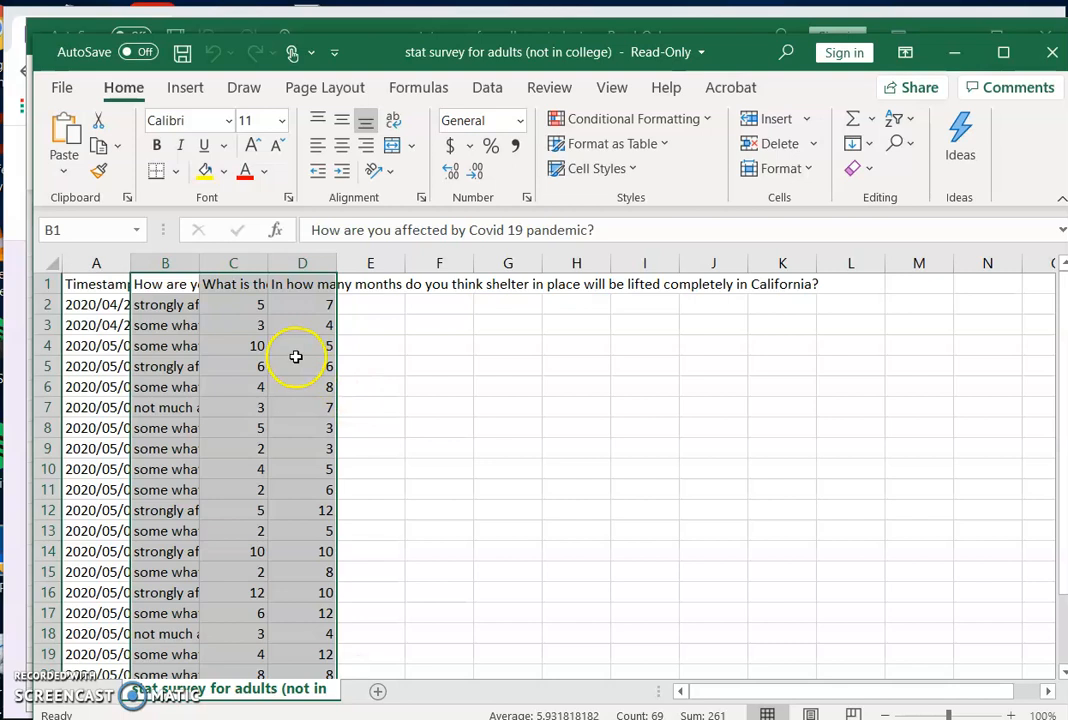
click(949, 52)
click(948, 40)
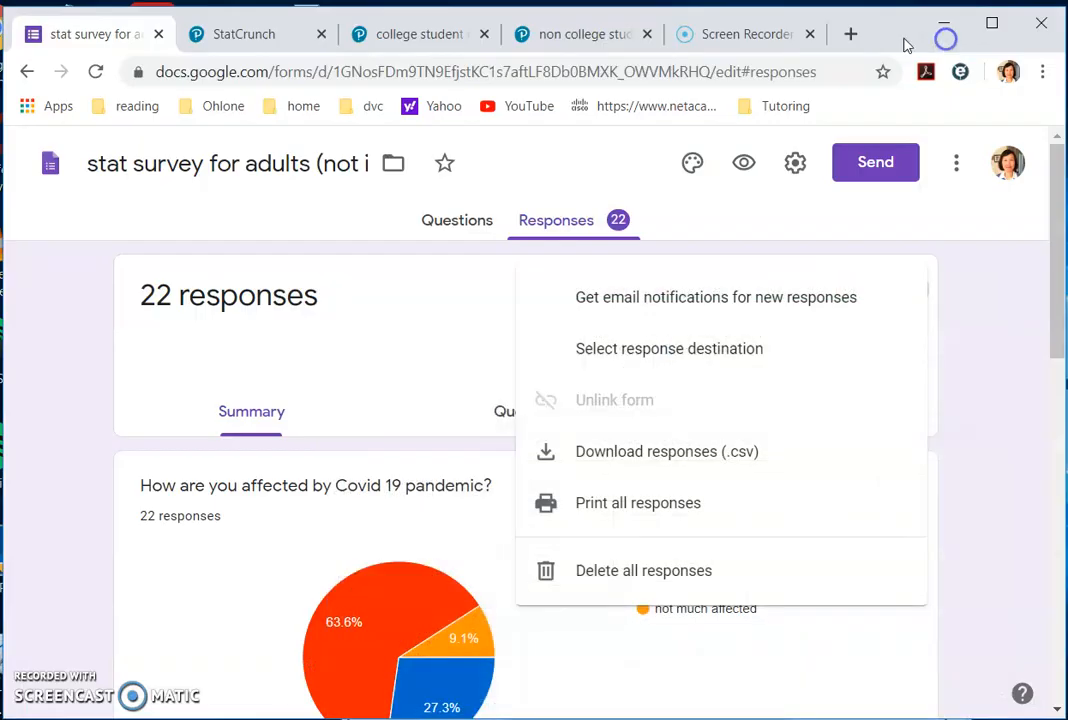
Switch to StatCrunch, look over the college and non college student data tables, and return to the college student data
click(398, 40)
click(280, 308)
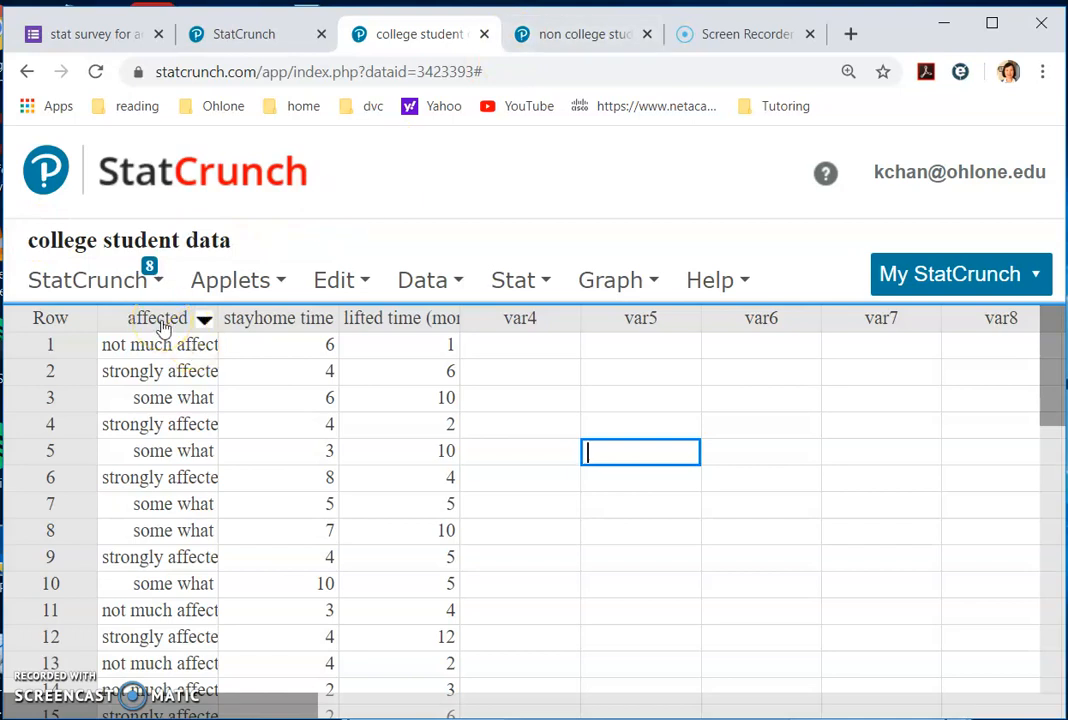
click(565, 40)
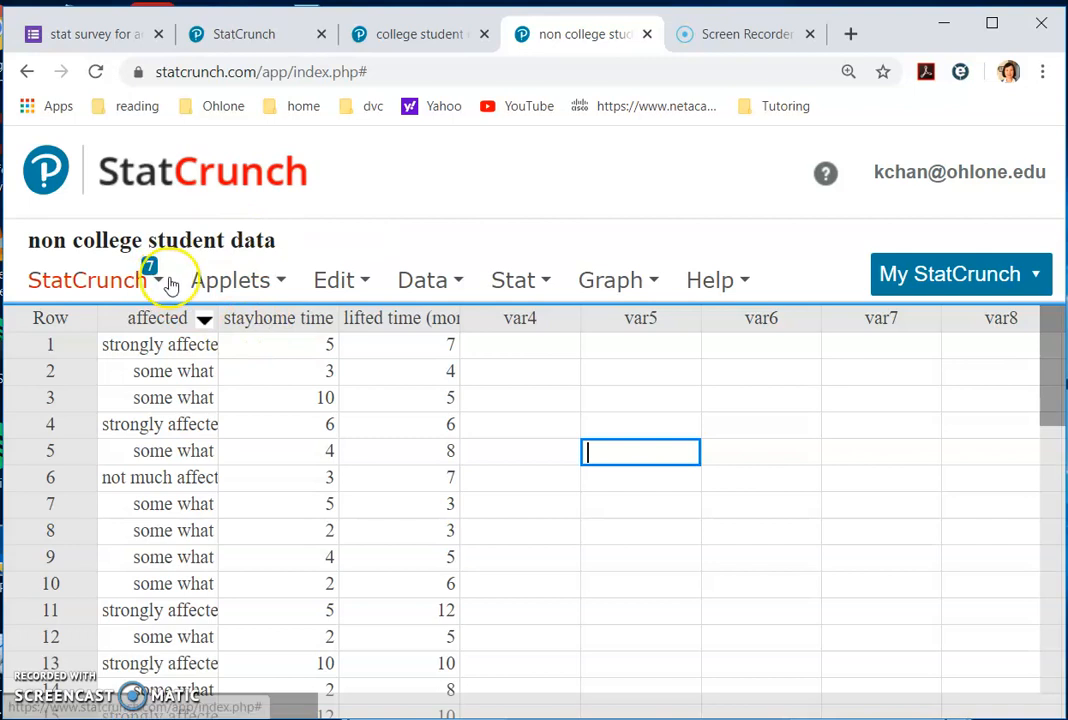
click(165, 283)
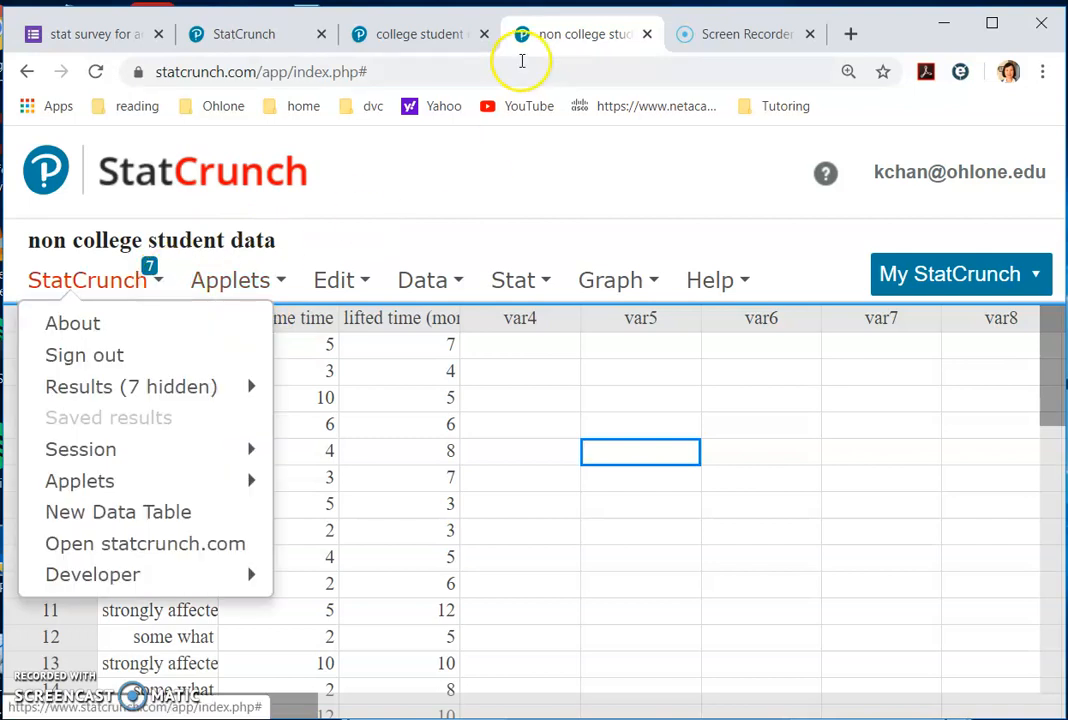
click(422, 36)
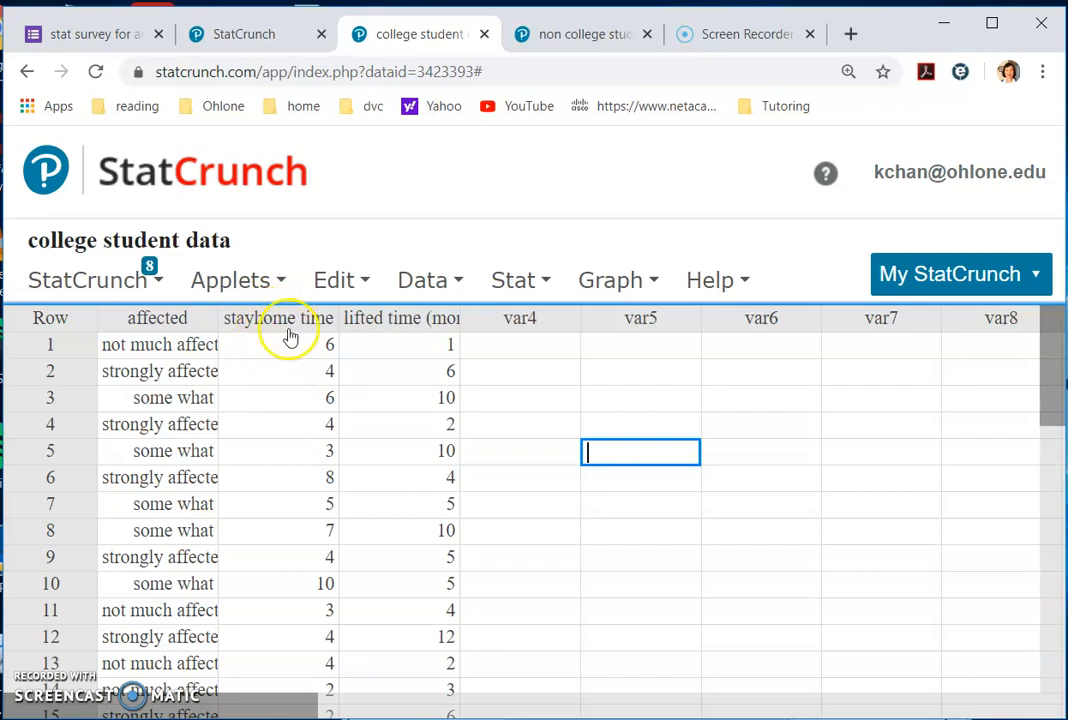
click(240, 274)
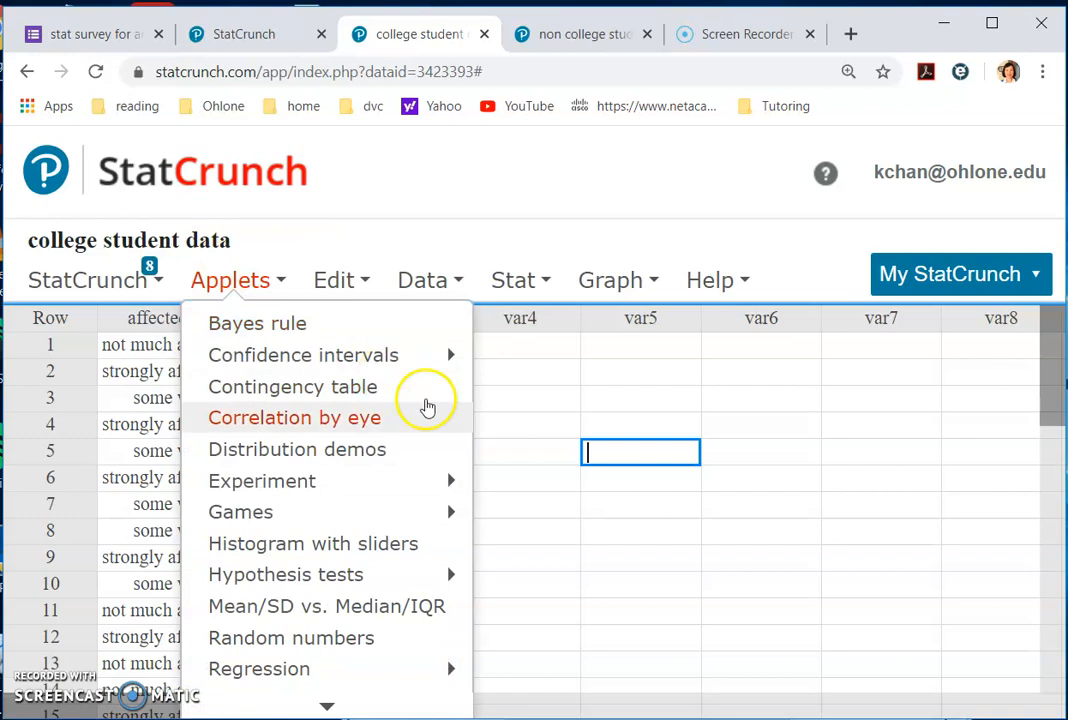
click(515, 428)
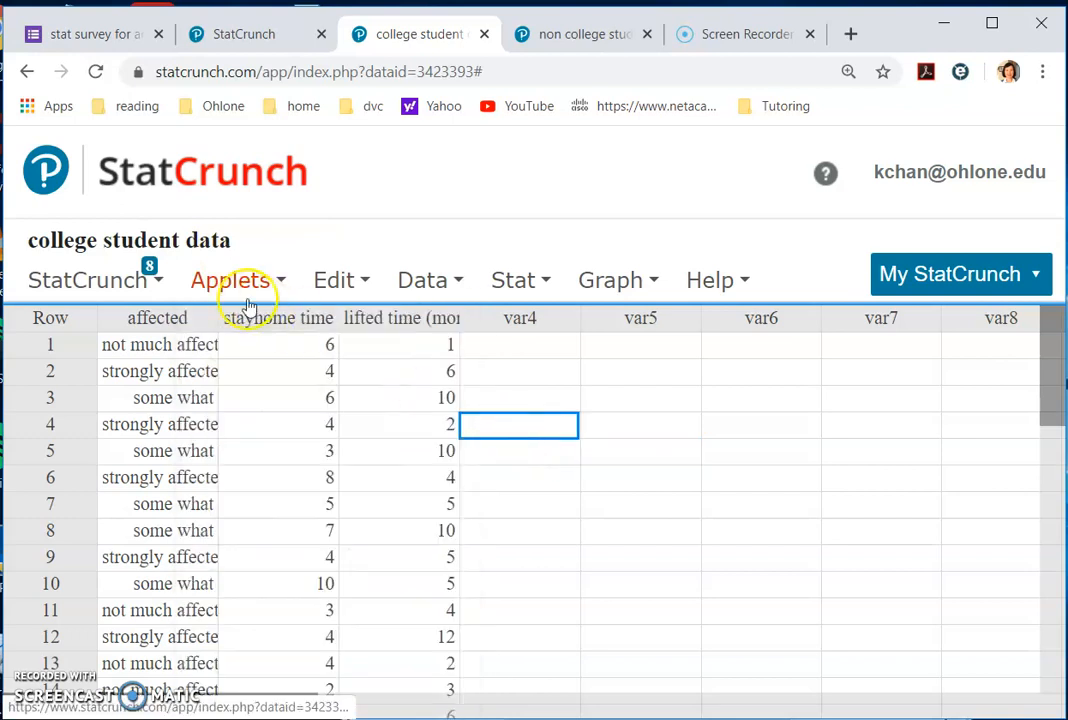
click(250, 279)
click(508, 290)
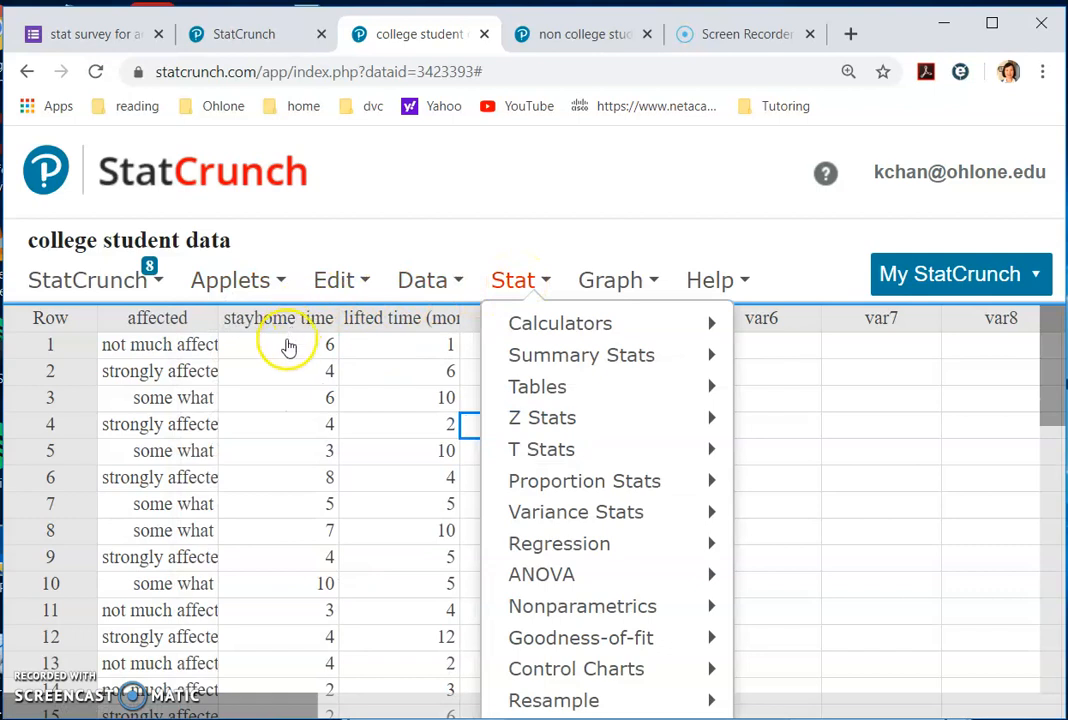
mouse_move(493, 340)
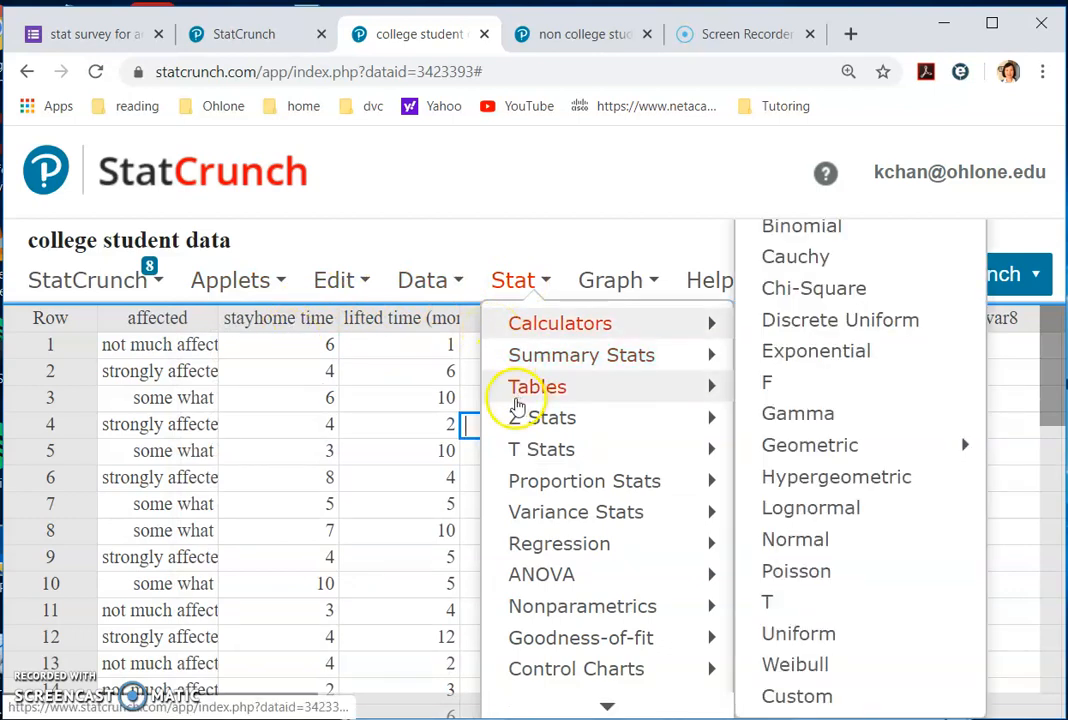
Start a histogram from the stayhome time column of the college student data
click(628, 292)
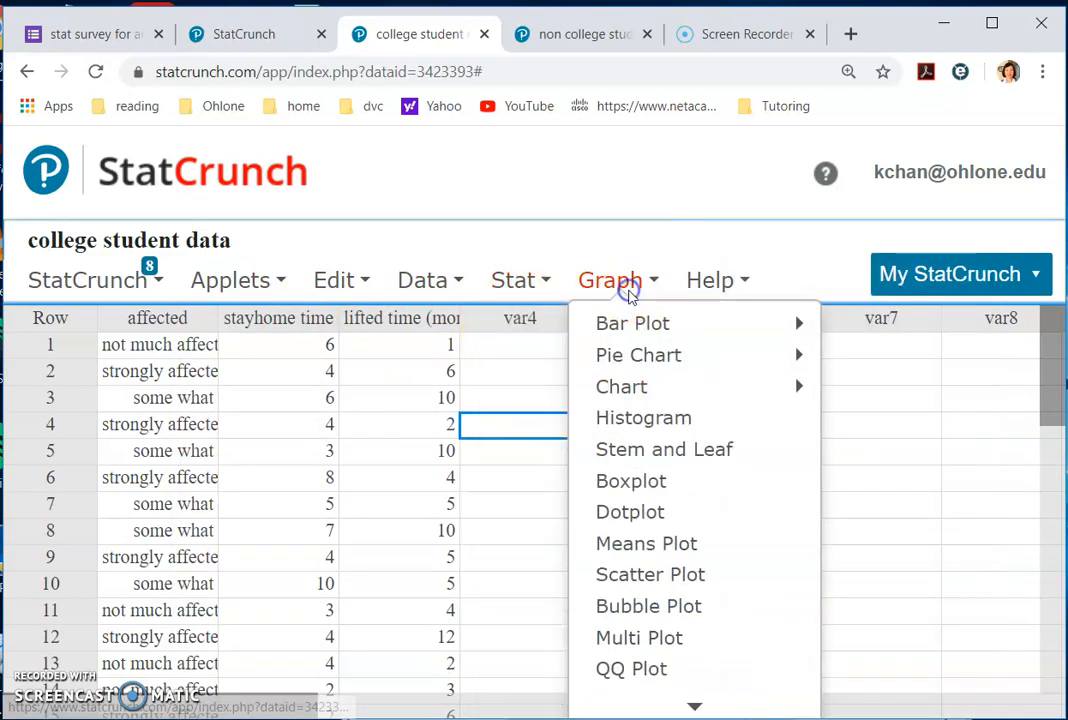
click(649, 423)
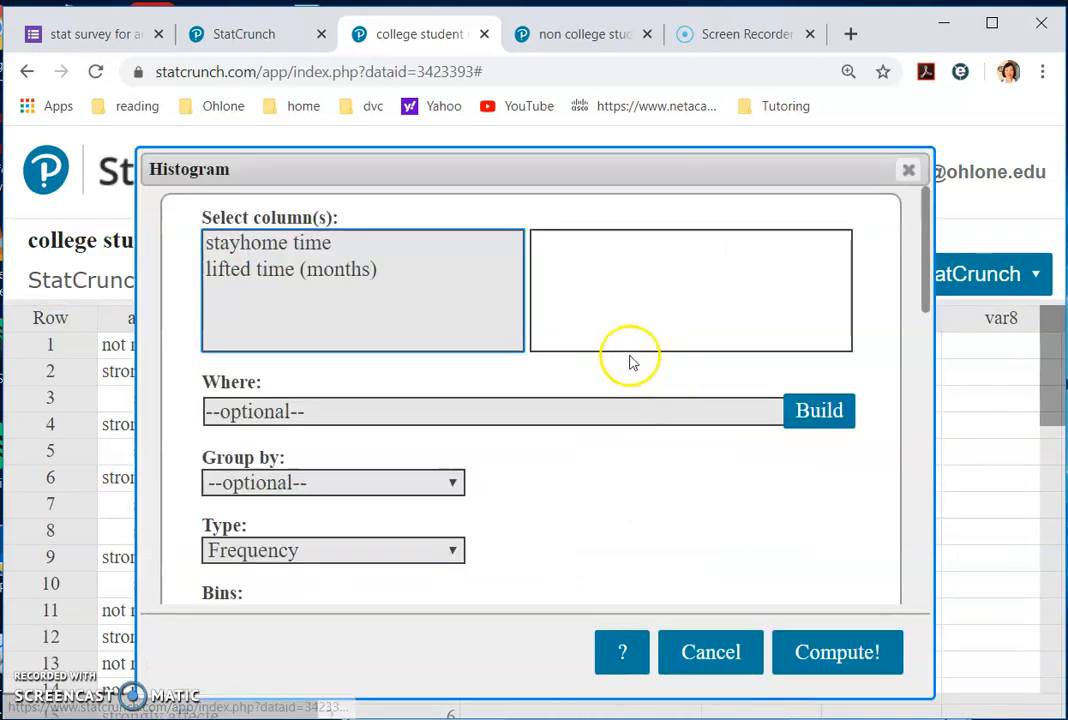
click(322, 245)
click(309, 345)
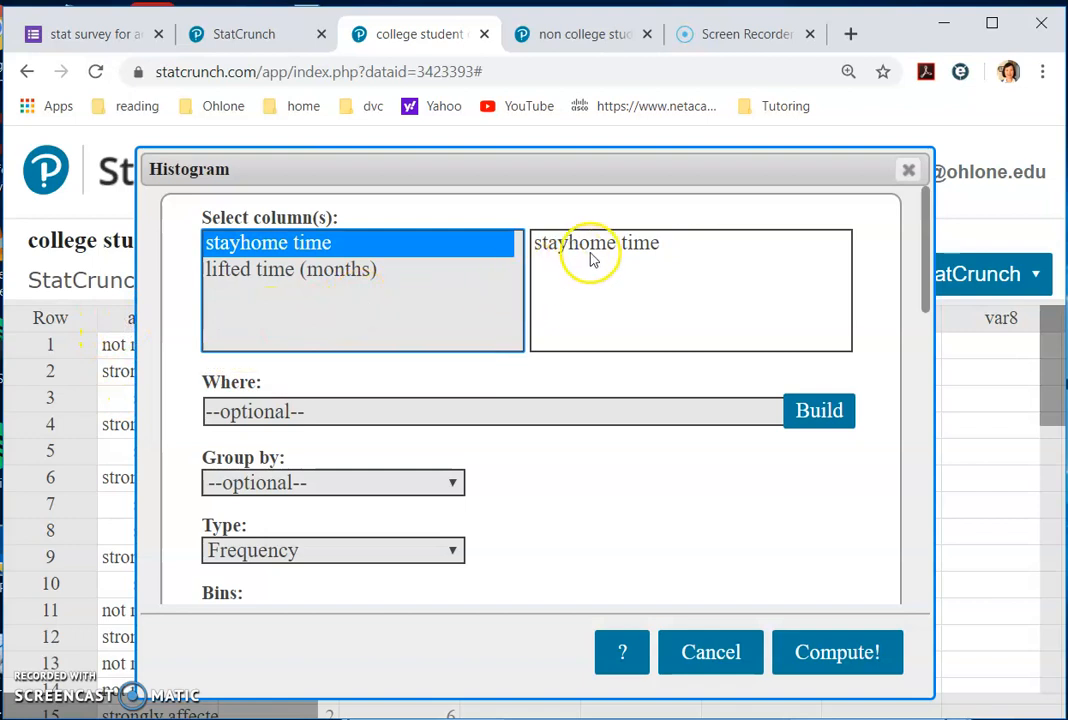
Title the graph "Histogram for College students (stay home time)", compute it and move its window clear of the data columns
scroll(405, 453, down, 1)
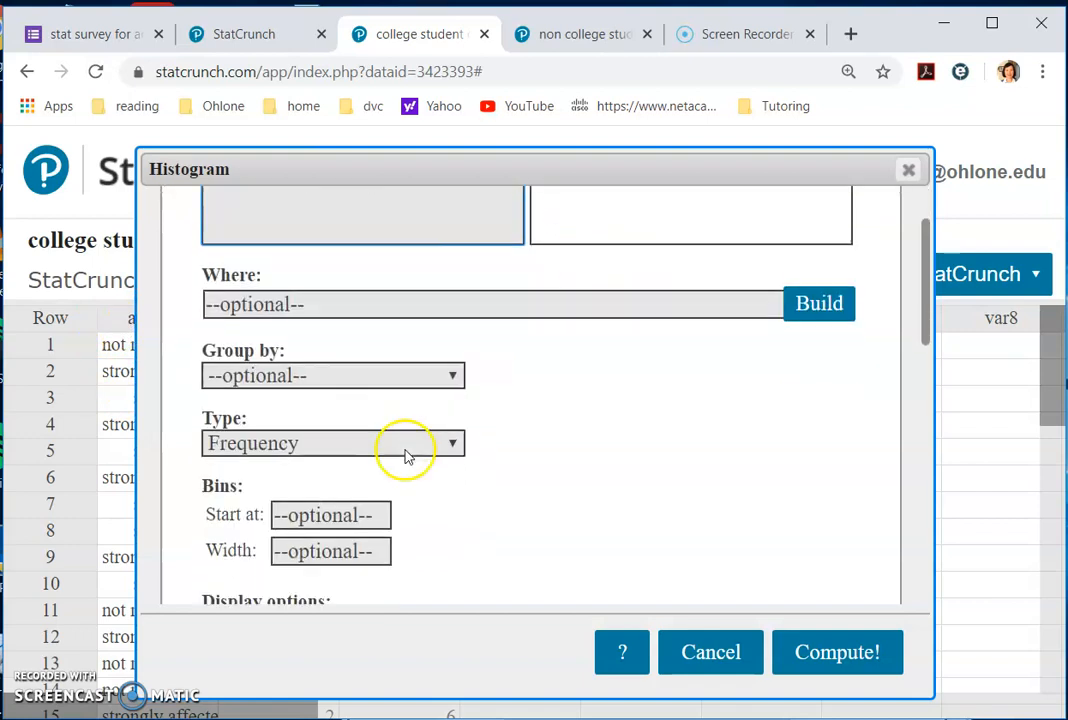
scroll(418, 455, down, 2)
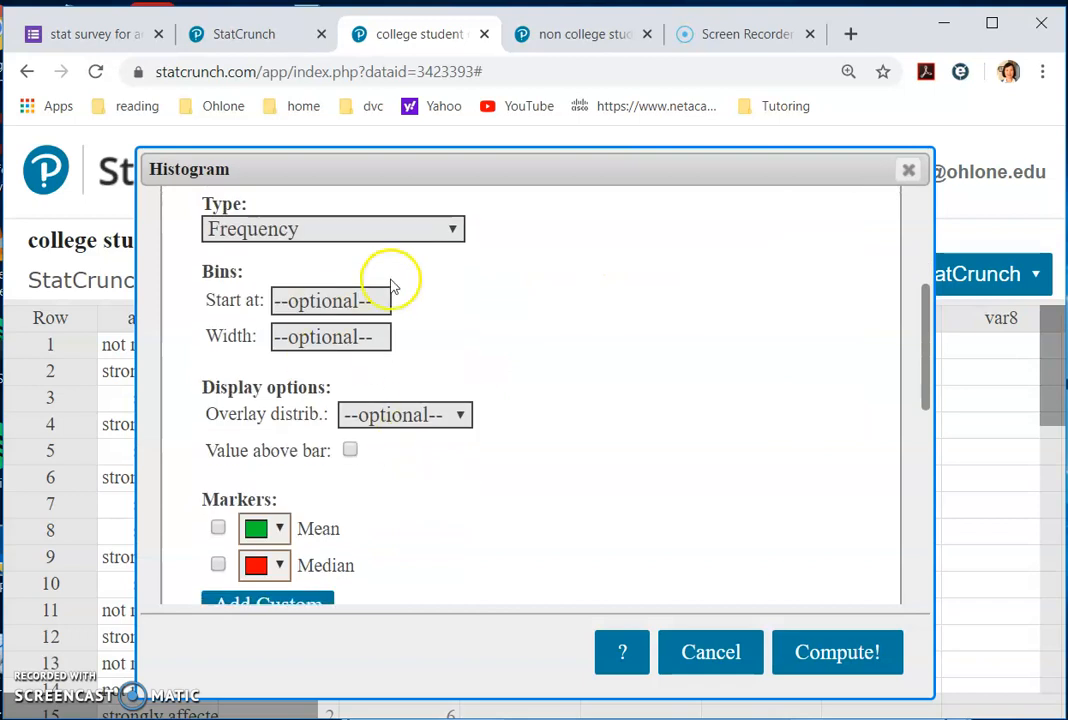
scroll(598, 455, down, 1)
scroll(598, 455, down, 5)
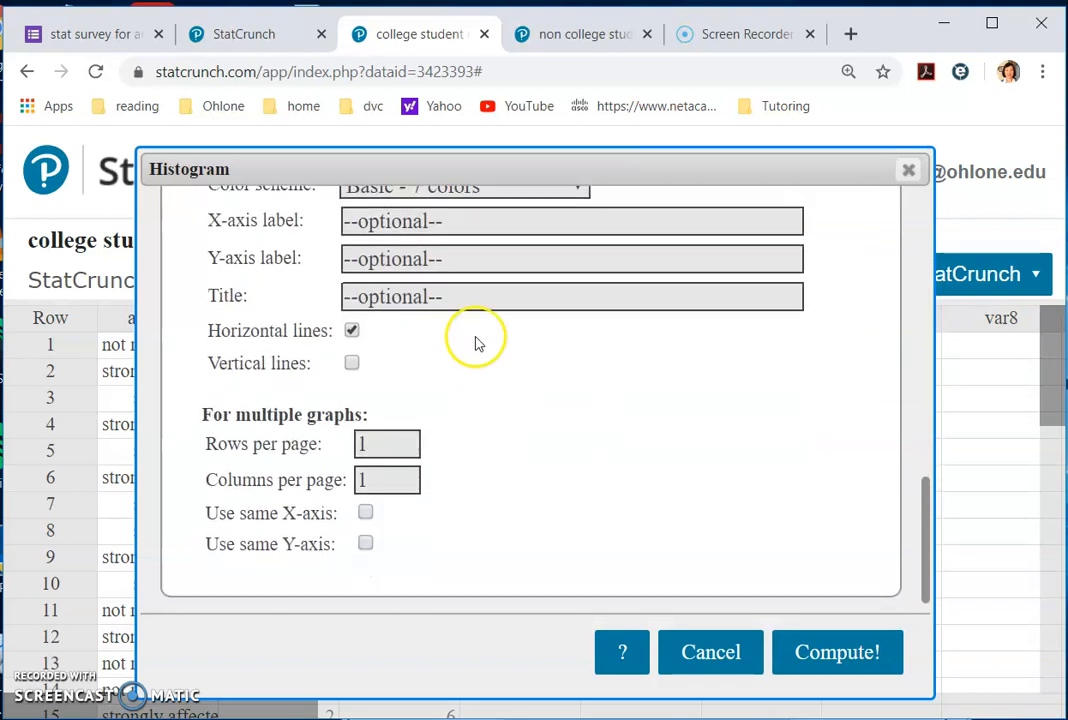
click(438, 297)
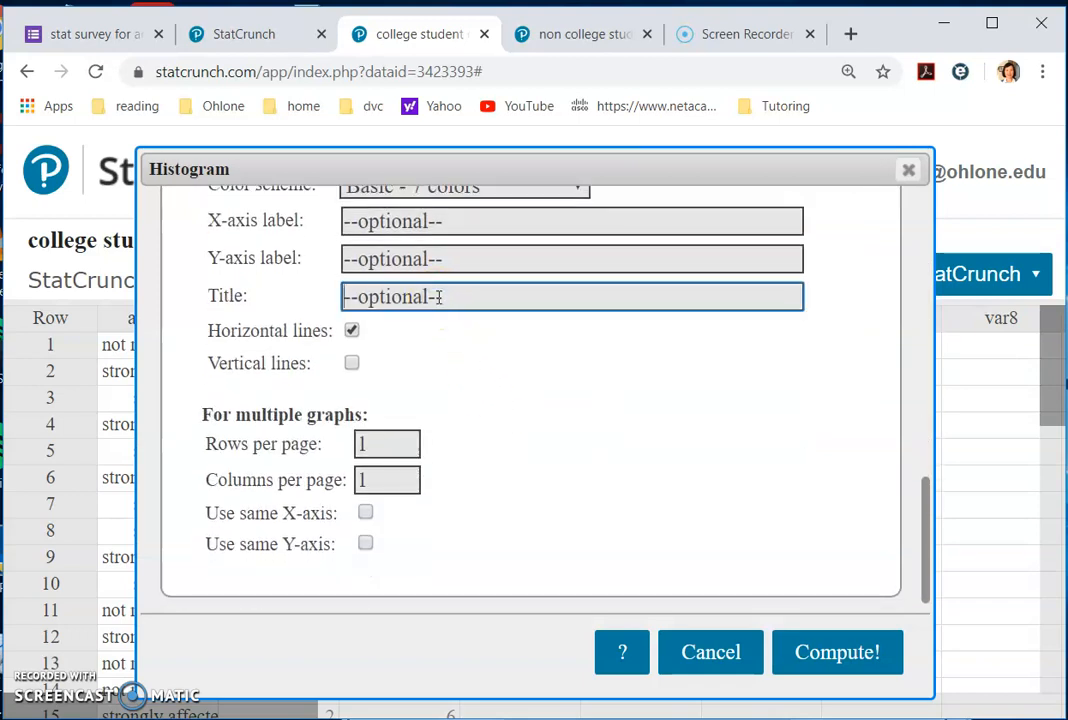
text(Hi)
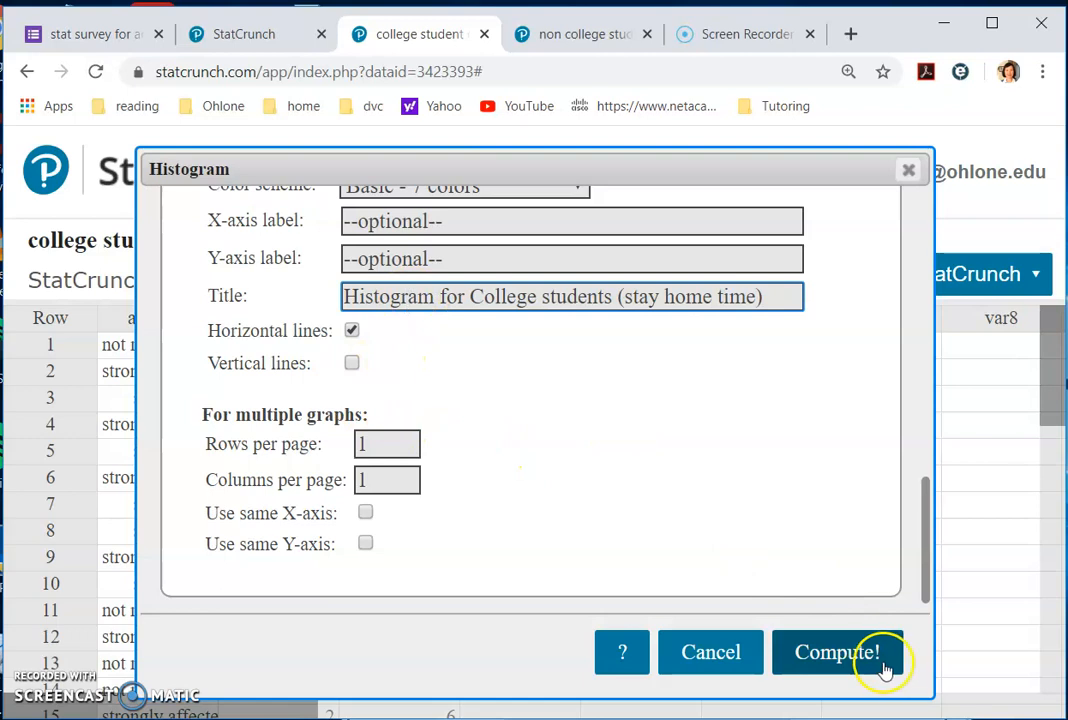
click(832, 652)
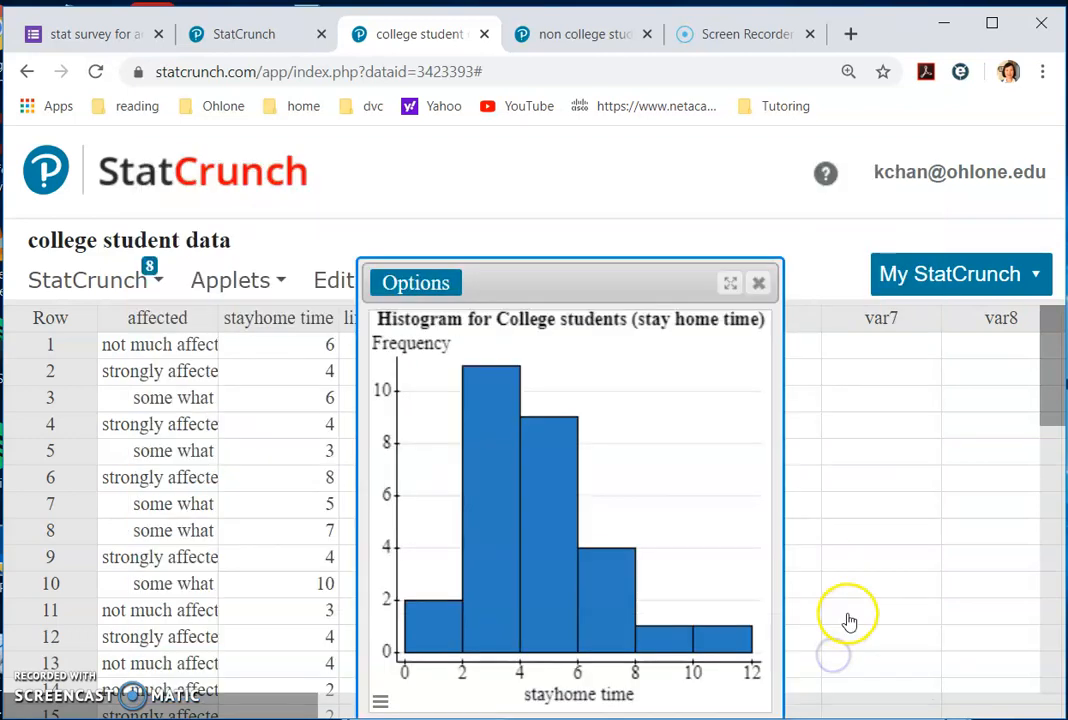
drag(624, 281, 847, 171)
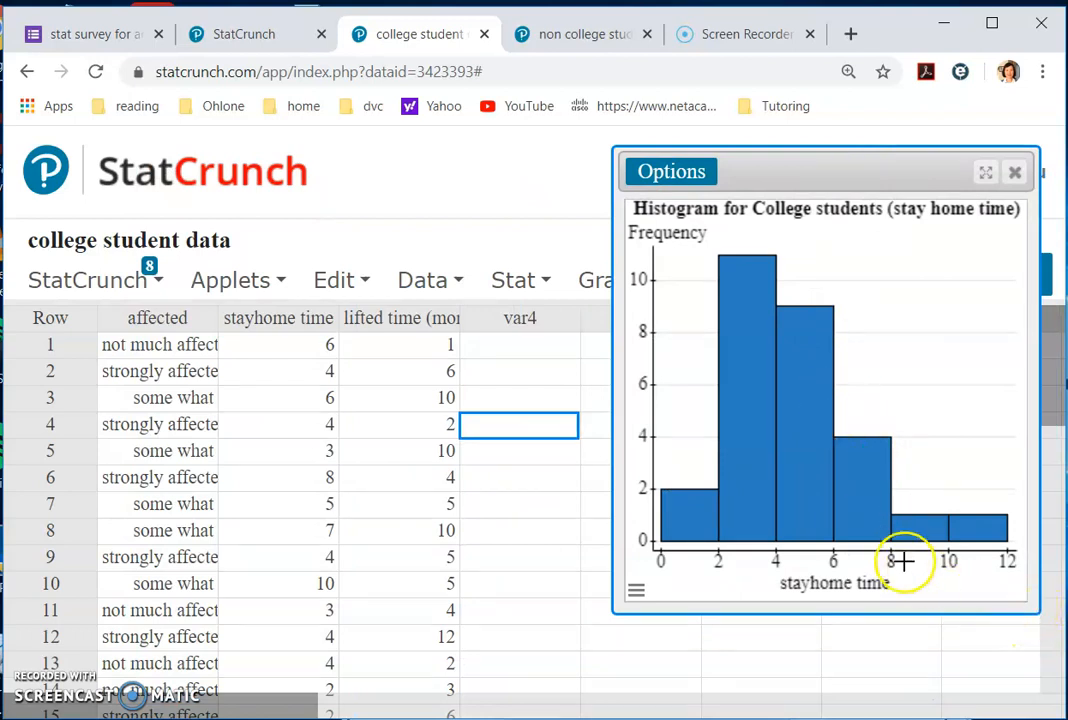
click(684, 177)
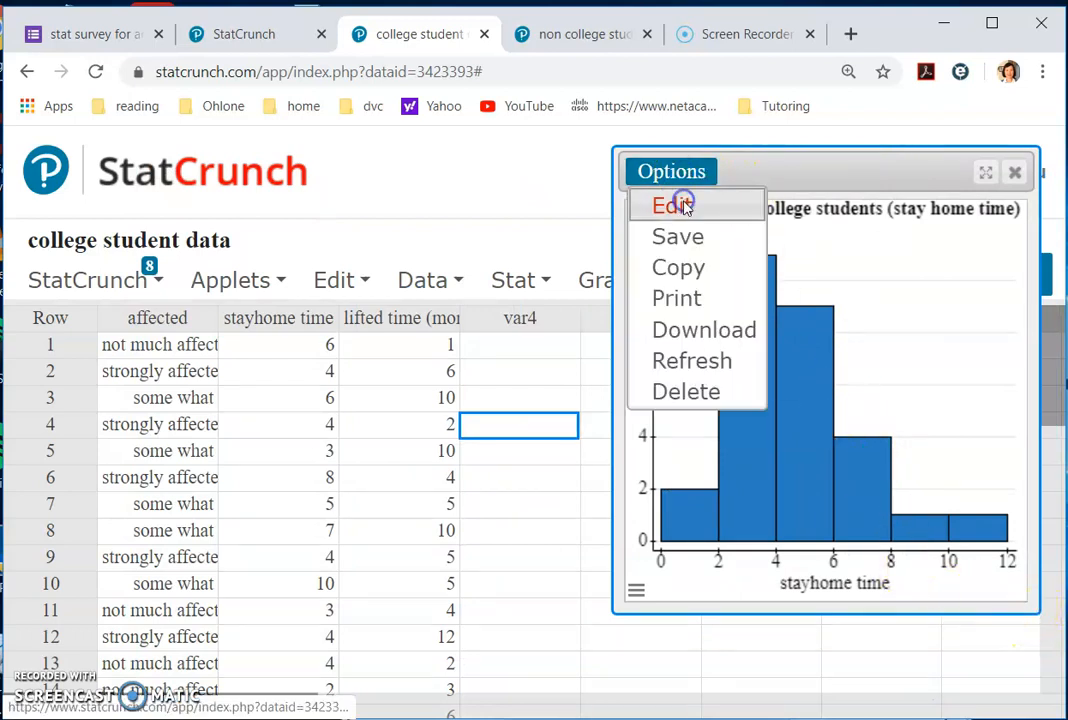
click(684, 203)
scroll(445, 500, down, 2)
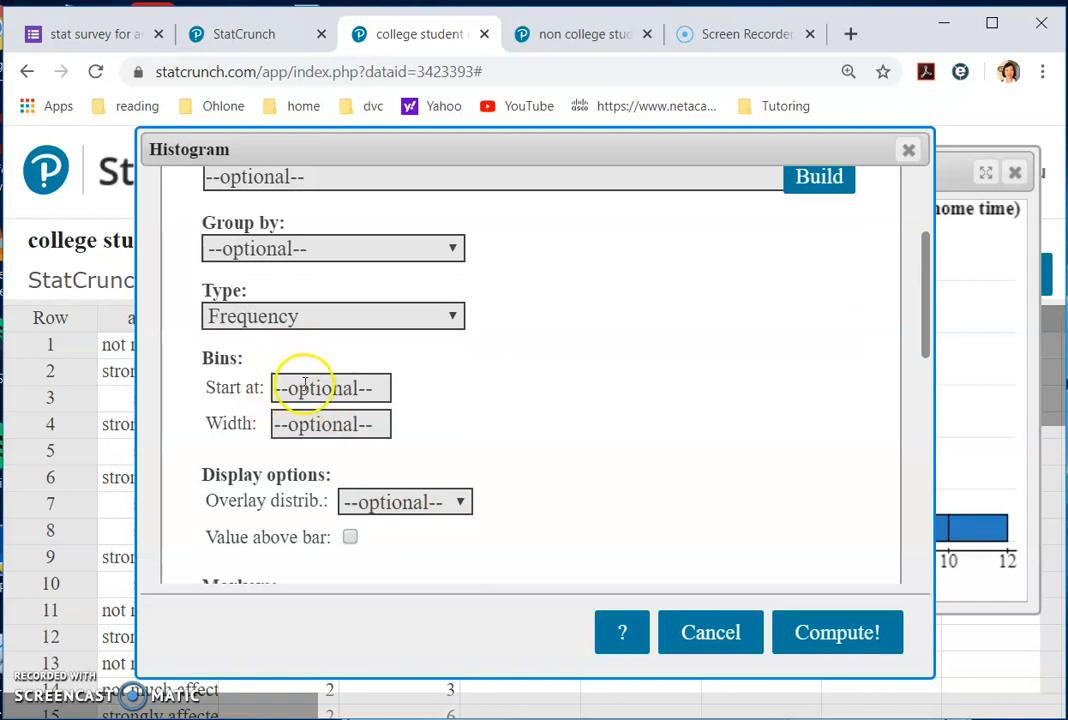
click(911, 150)
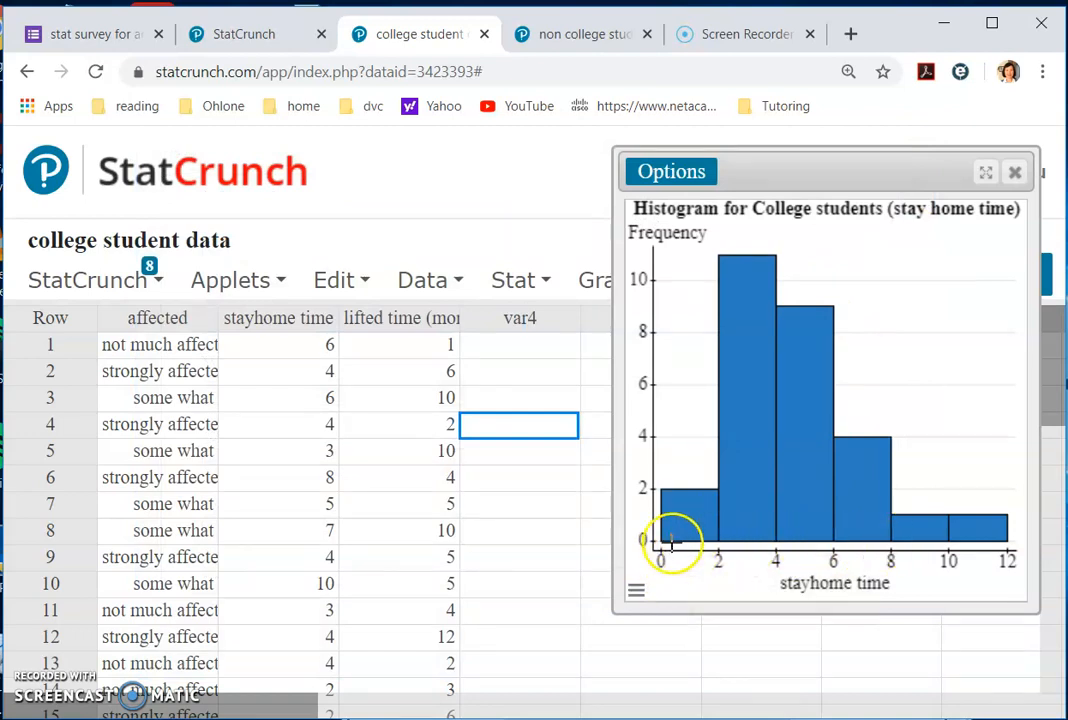
Set the college students' histogram bins to start at 0 with a width of 1 and recompute the graph
mouse_move(758, 540)
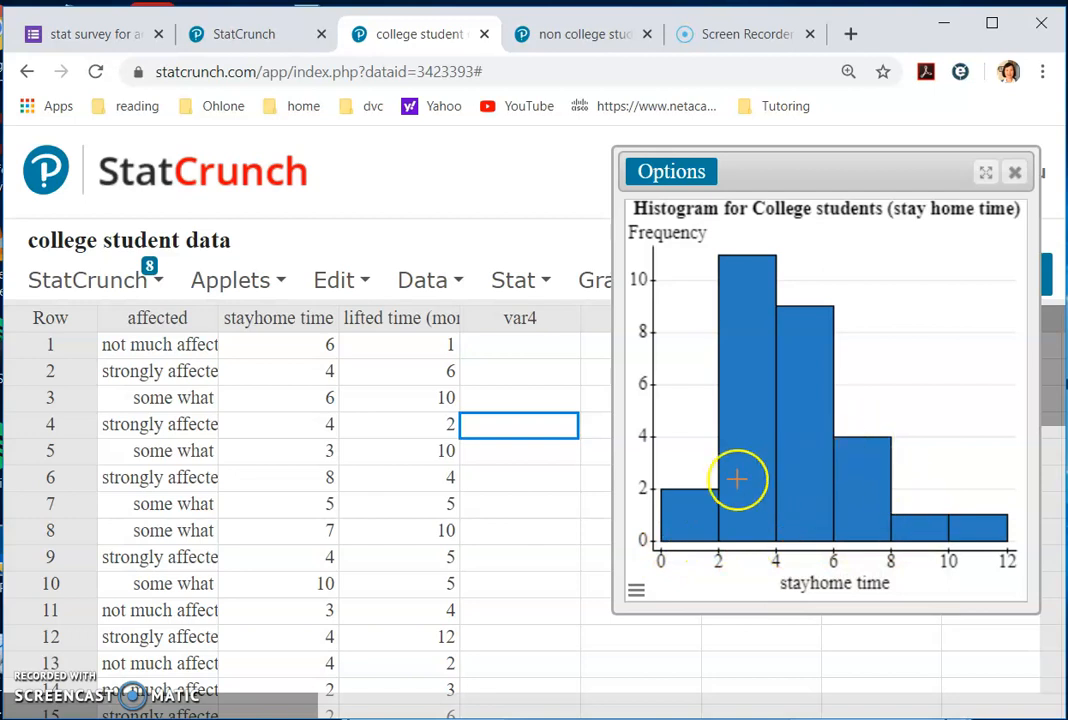
mouse_move(862, 472)
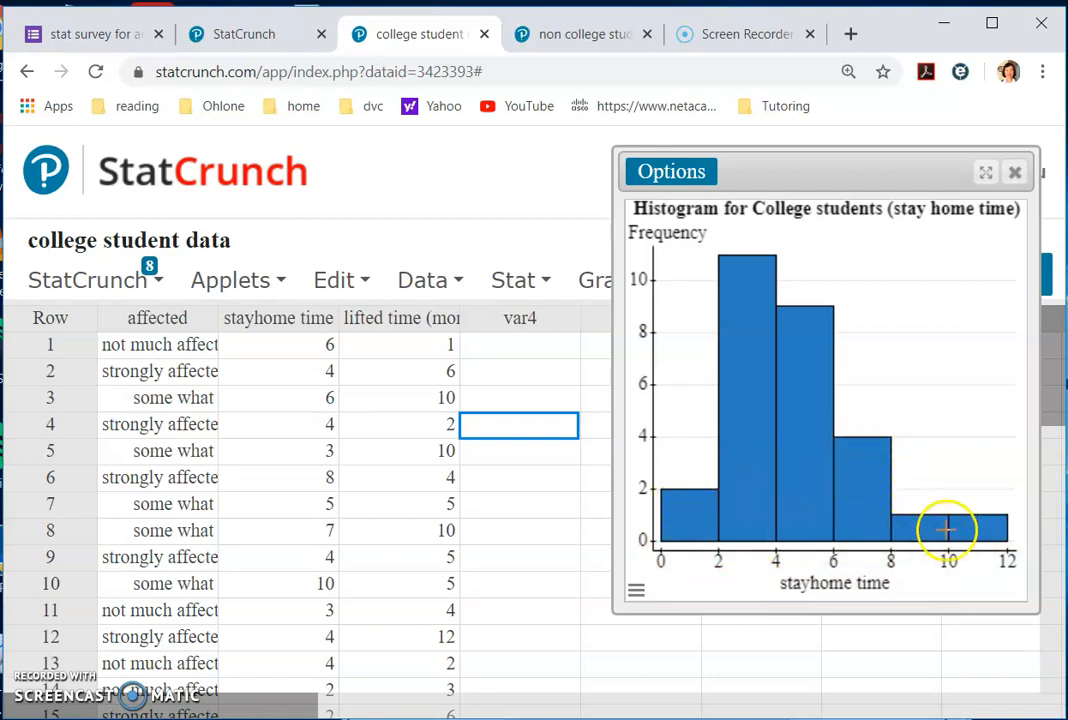
mouse_move(942, 528)
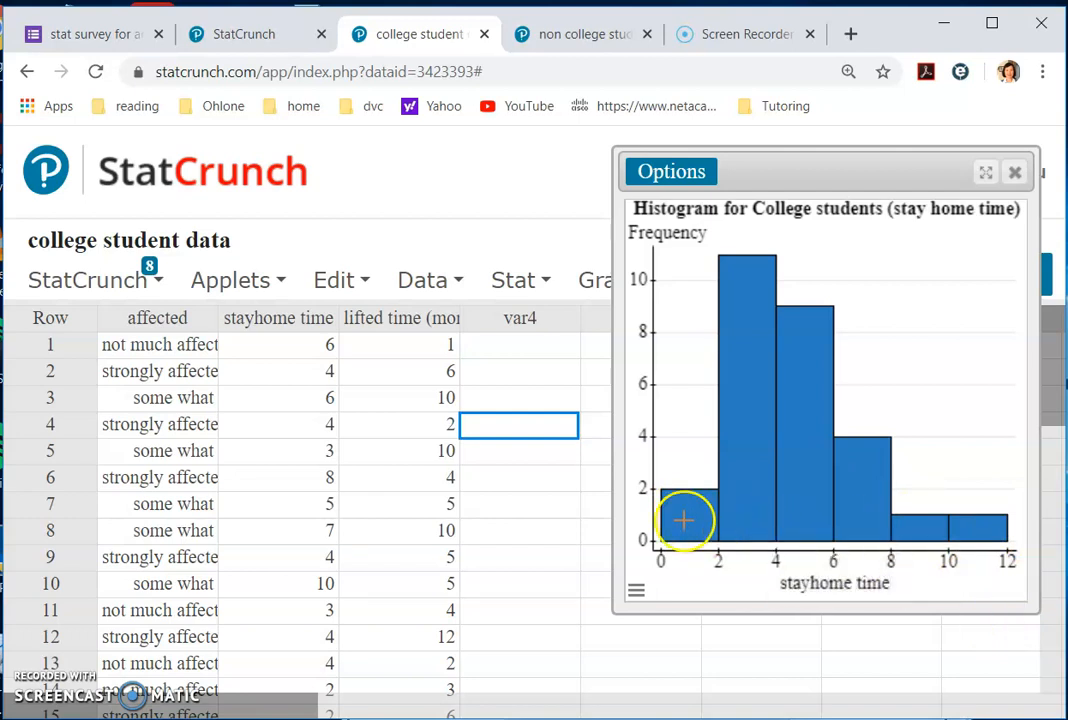
mouse_move(816, 503)
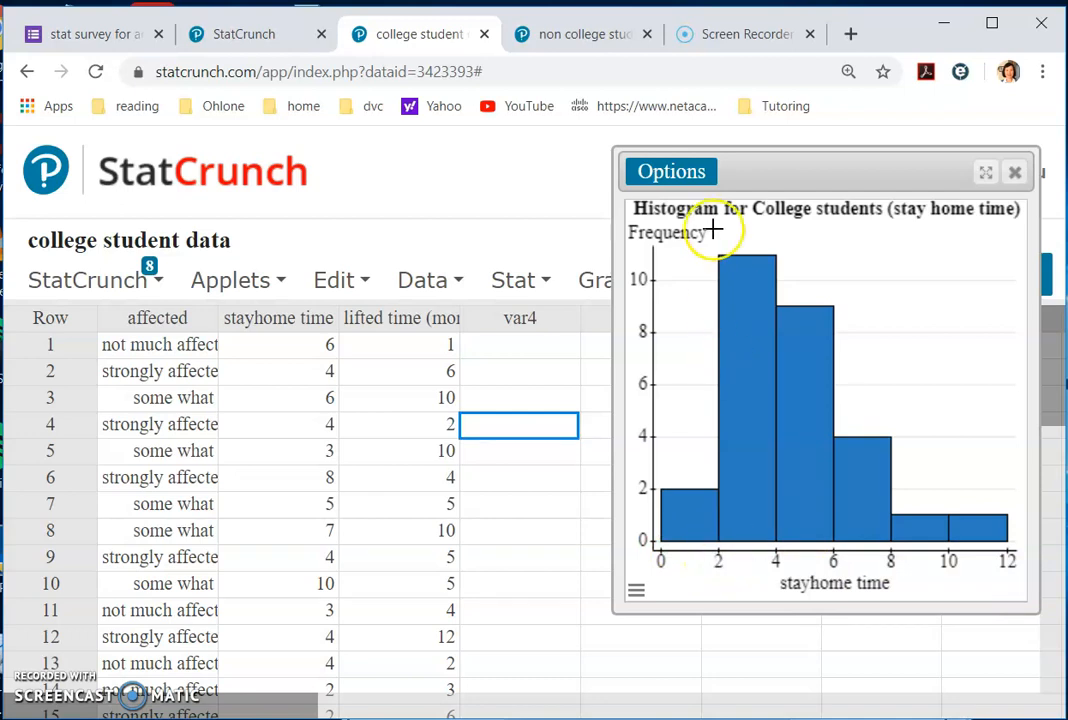
click(671, 176)
click(659, 205)
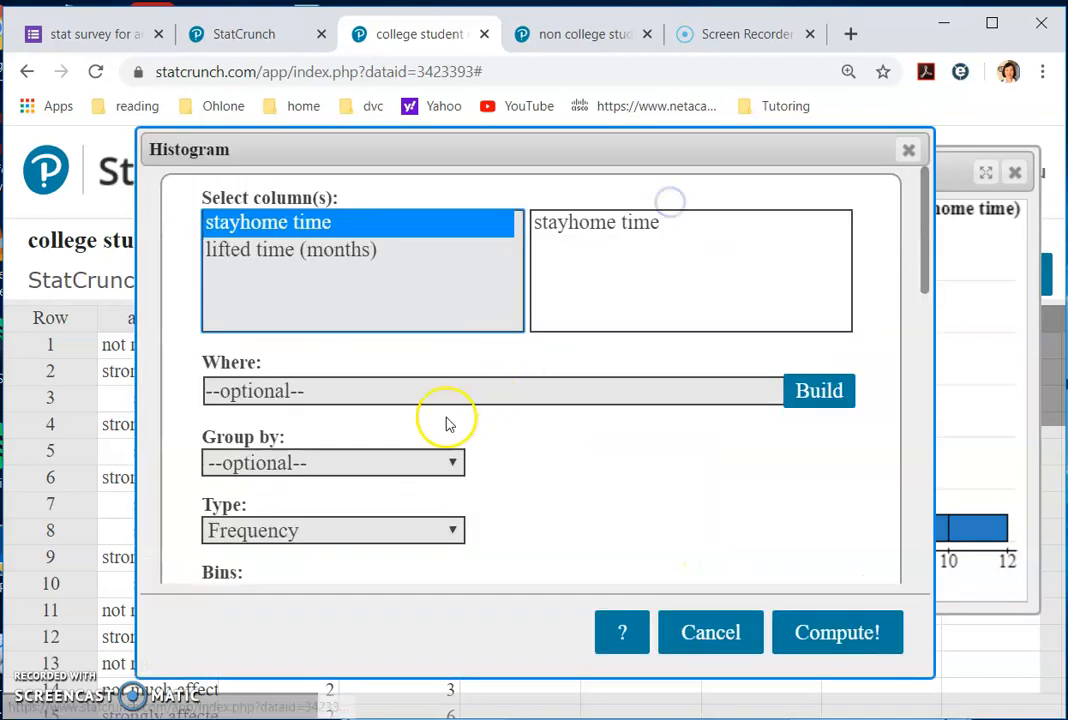
scroll(405, 453, down, 4)
click(315, 276)
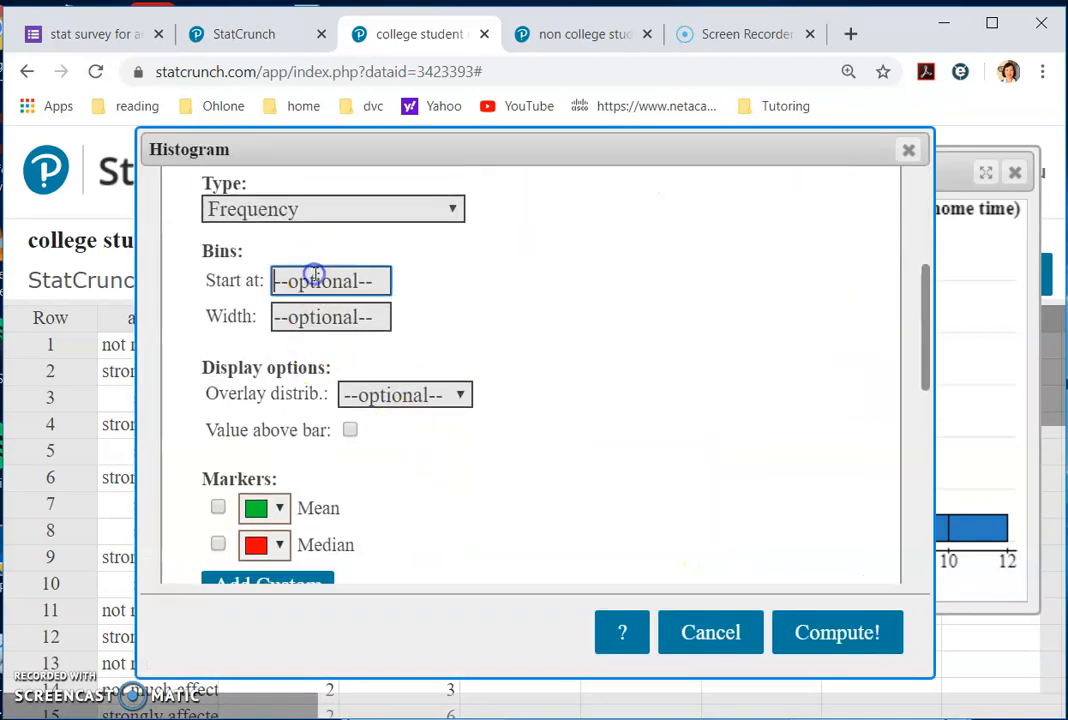
text(0)
click(313, 318)
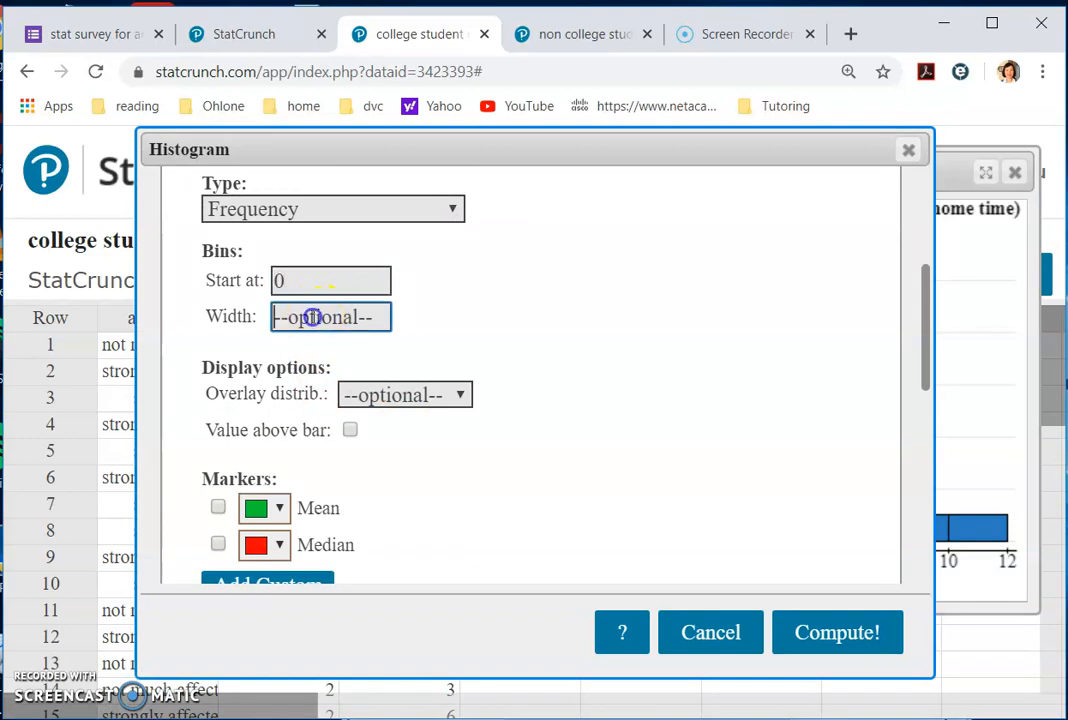
click(637, 147)
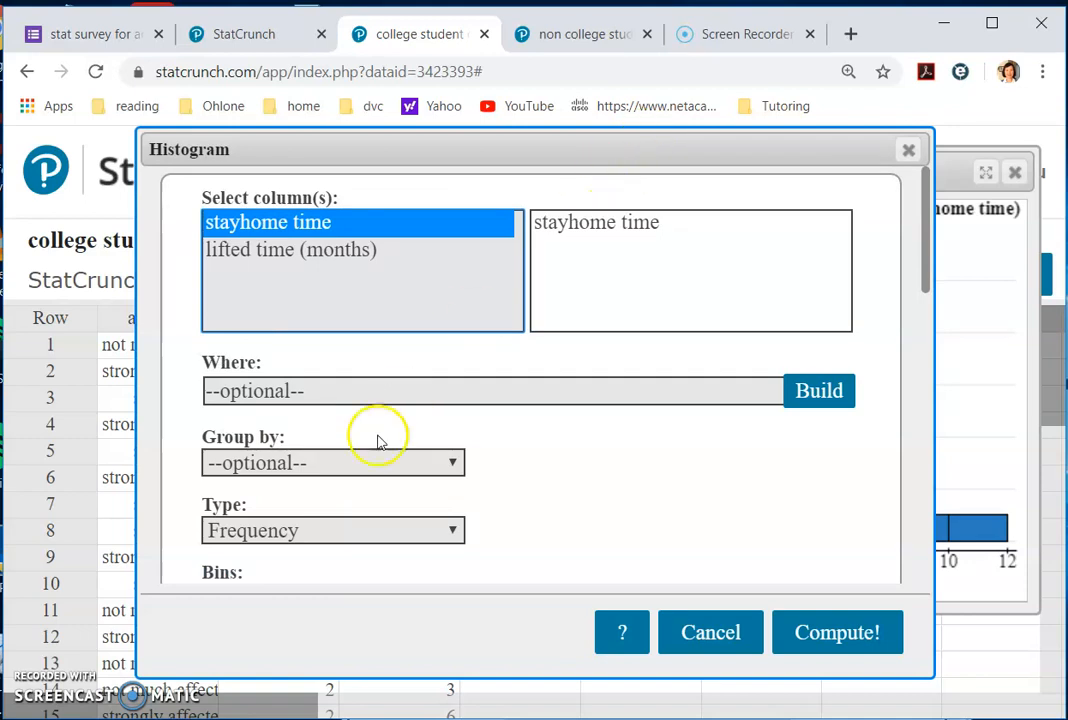
scroll(508, 470, down, 3)
click(313, 318)
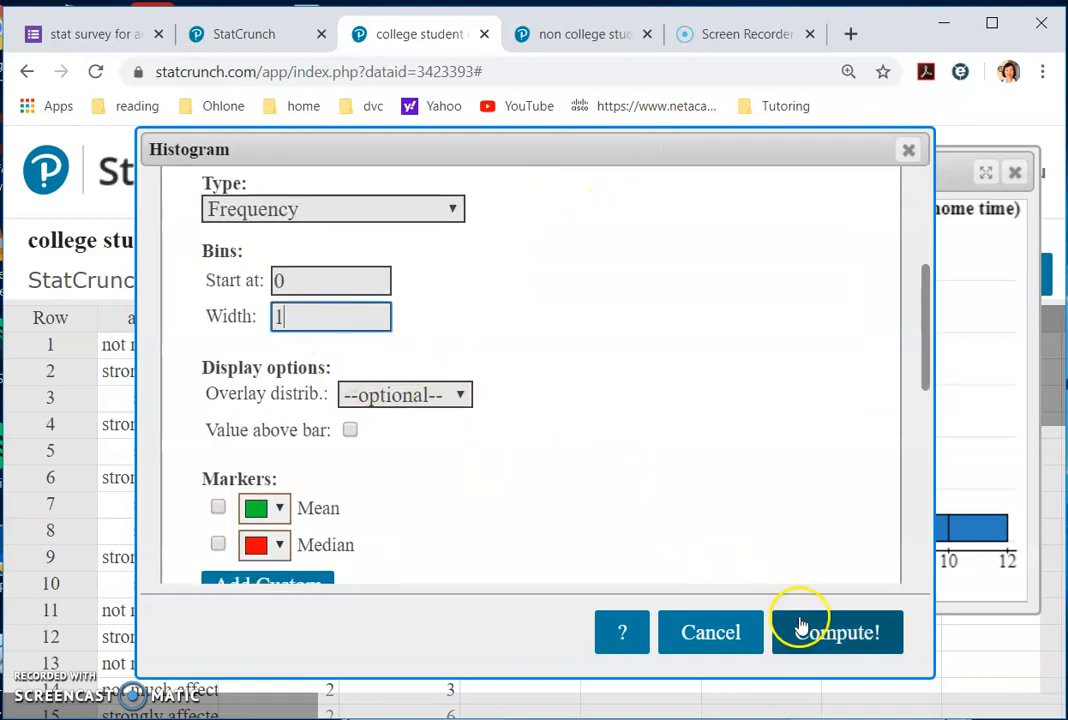
click(832, 633)
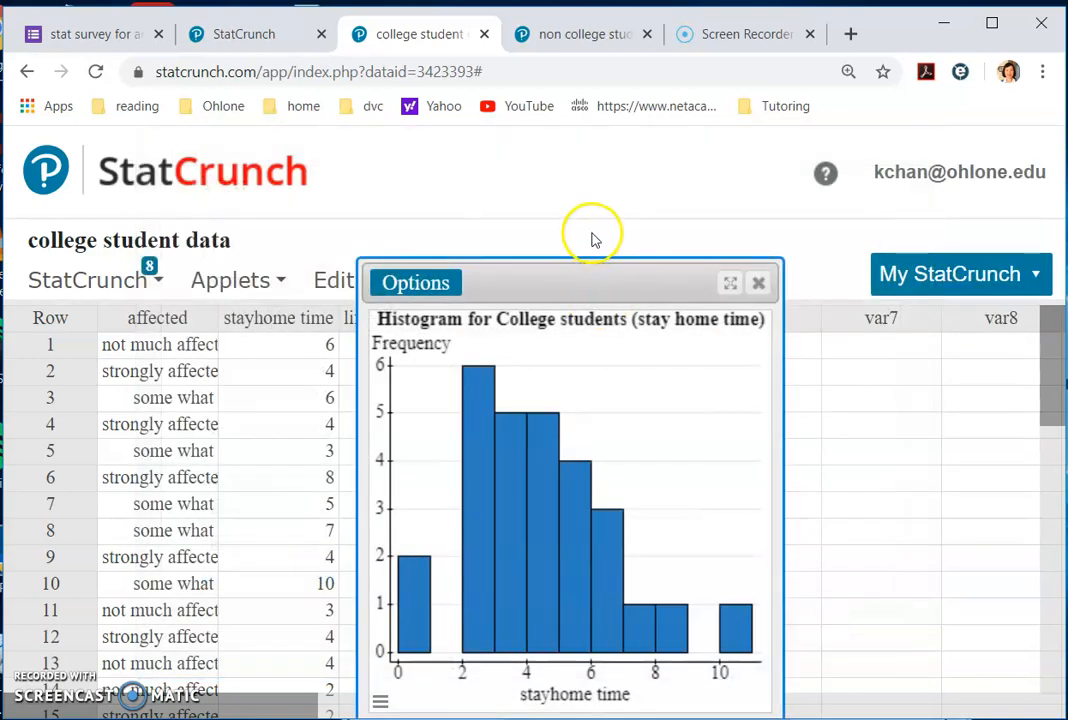
Move and shrink the recomputed histogram window, then capture the graph with Snipping Tool and copy the snip
drag(593, 281, 713, 151)
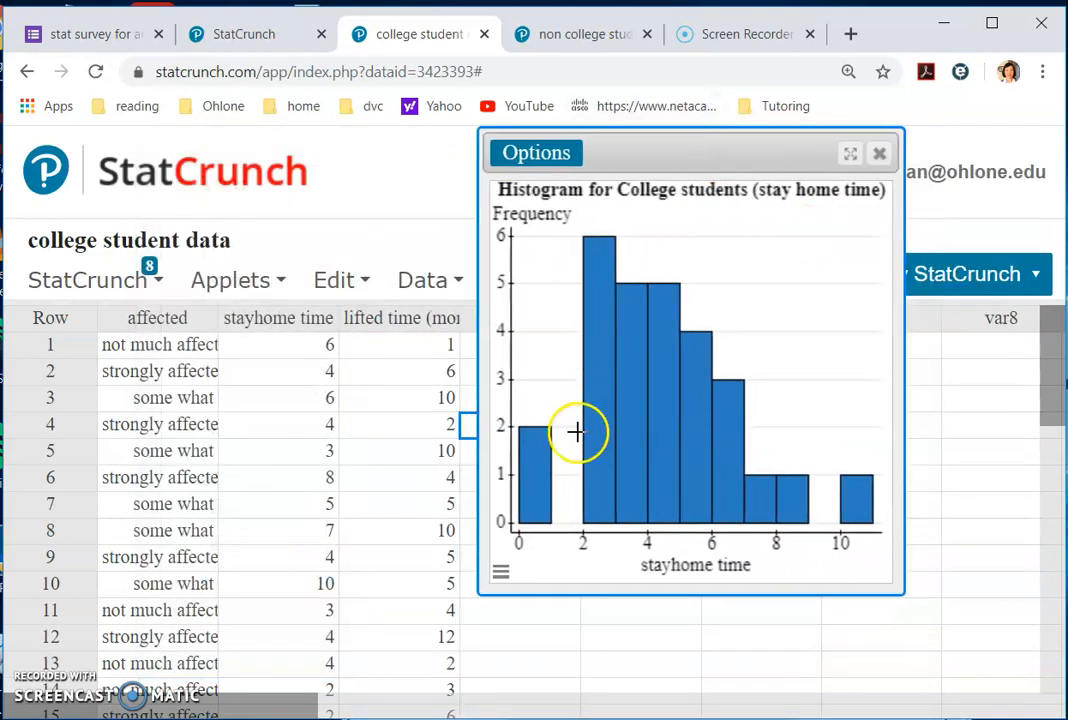
drag(903, 126, 863, 318)
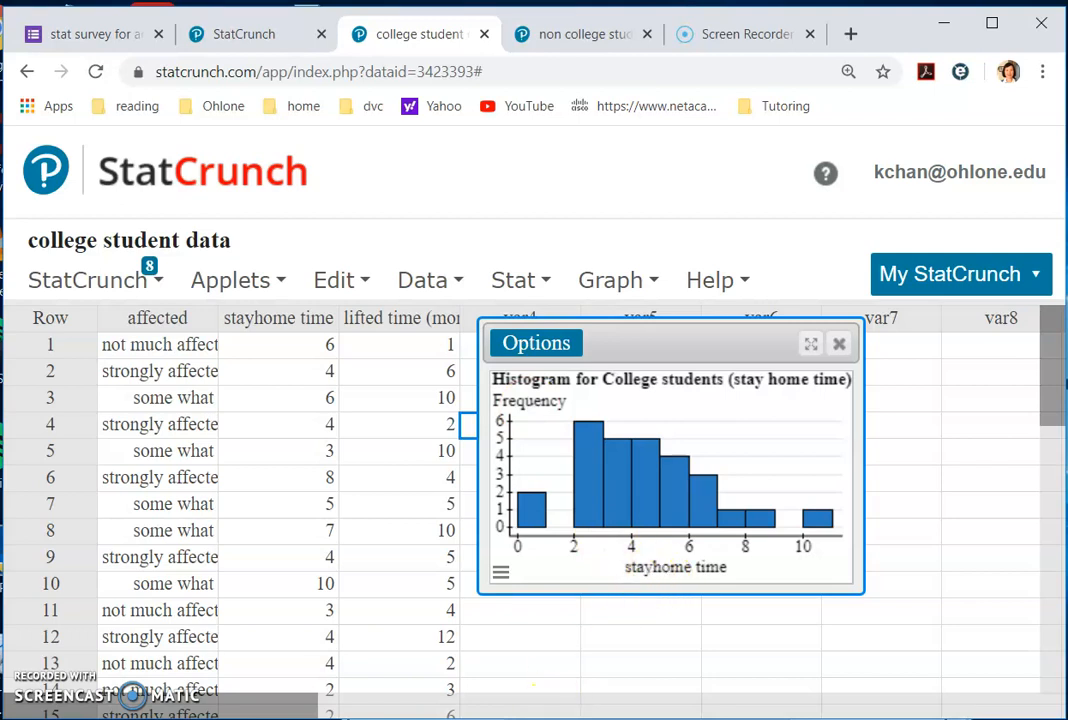
click(579, 600)
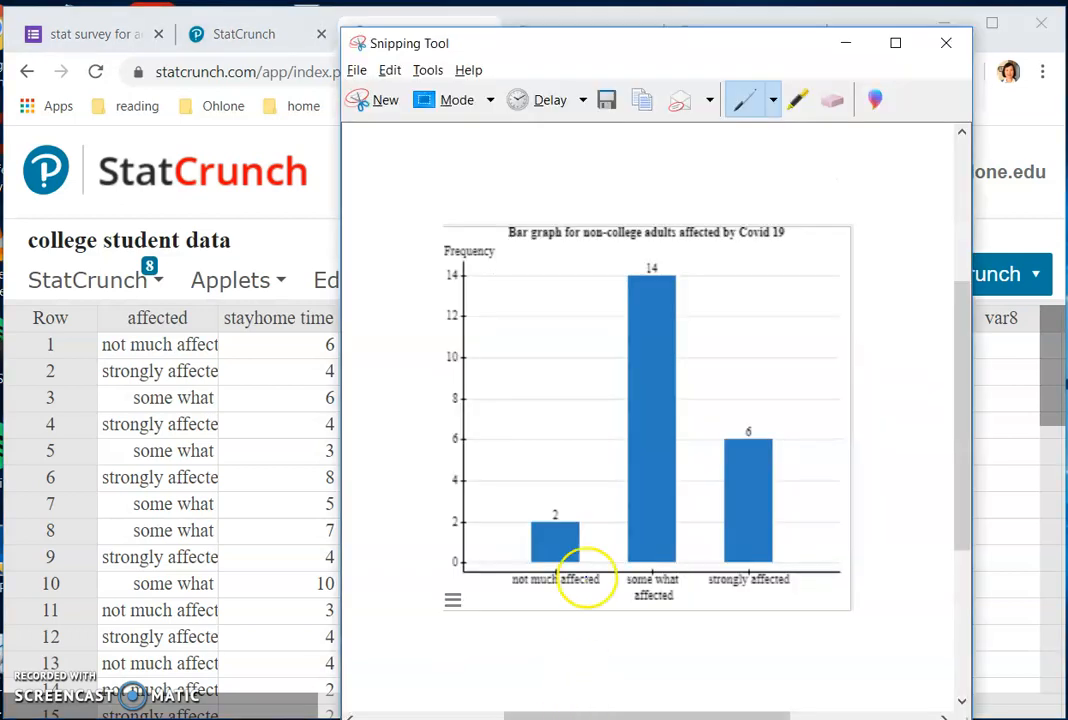
click(385, 101)
drag(487, 367, 857, 586)
click(443, 217)
click(468, 239)
Switch to the Word document and paste the histogram on a new line below the population 1 and population 2 headings
click(480, 718)
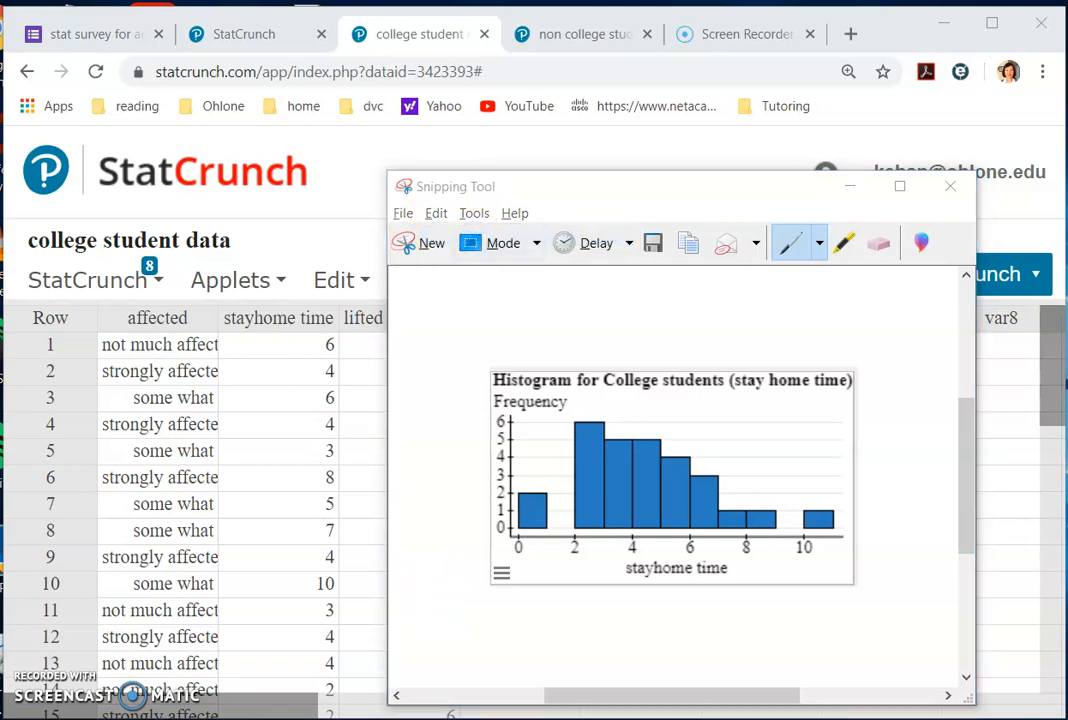
scroll(318, 345, up, 1)
scroll(318, 345, up, 3)
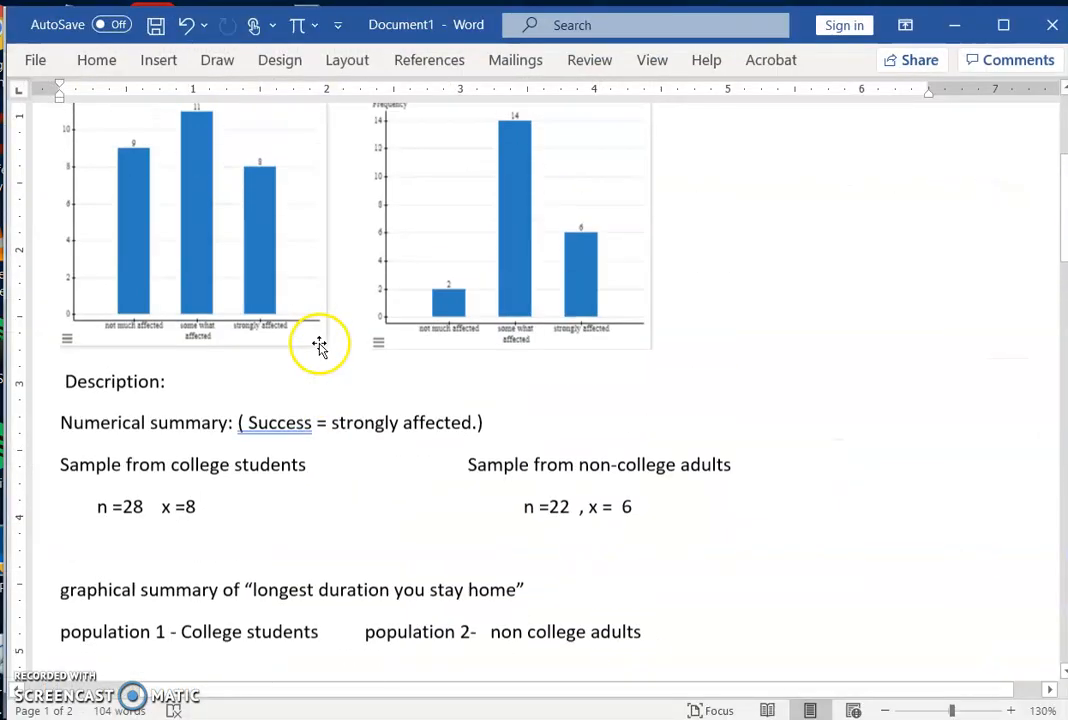
scroll(341, 225, down, 2)
scroll(341, 225, down, 3)
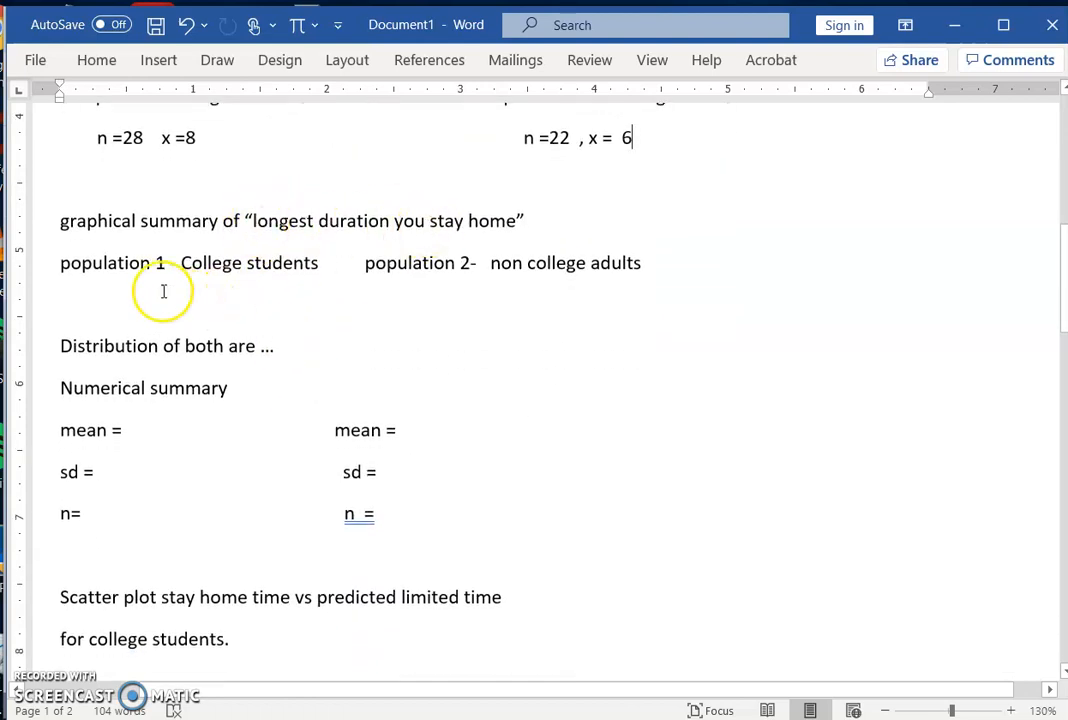
click(163, 291)
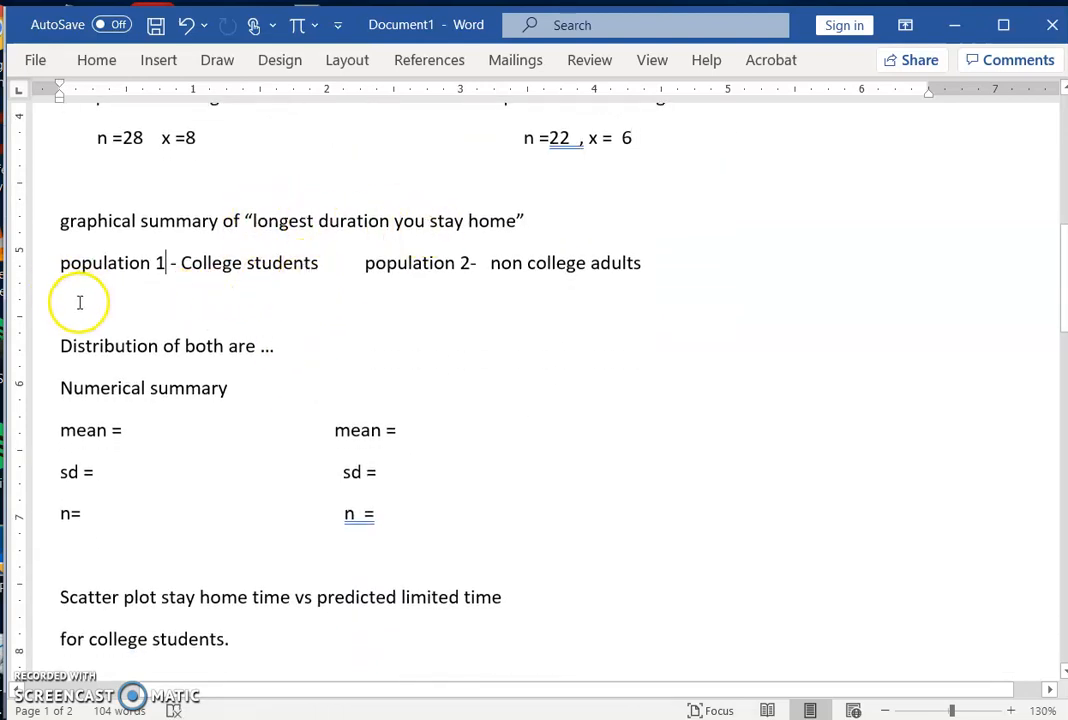
click(669, 267)
key(Return)
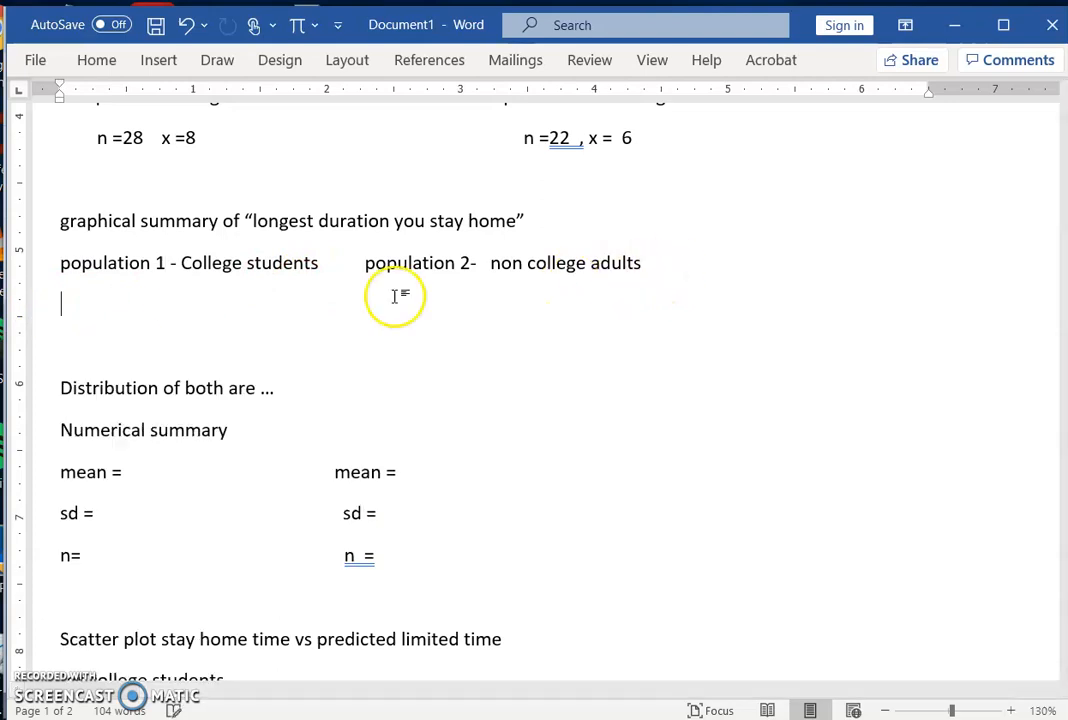
right_click(106, 316)
click(156, 430)
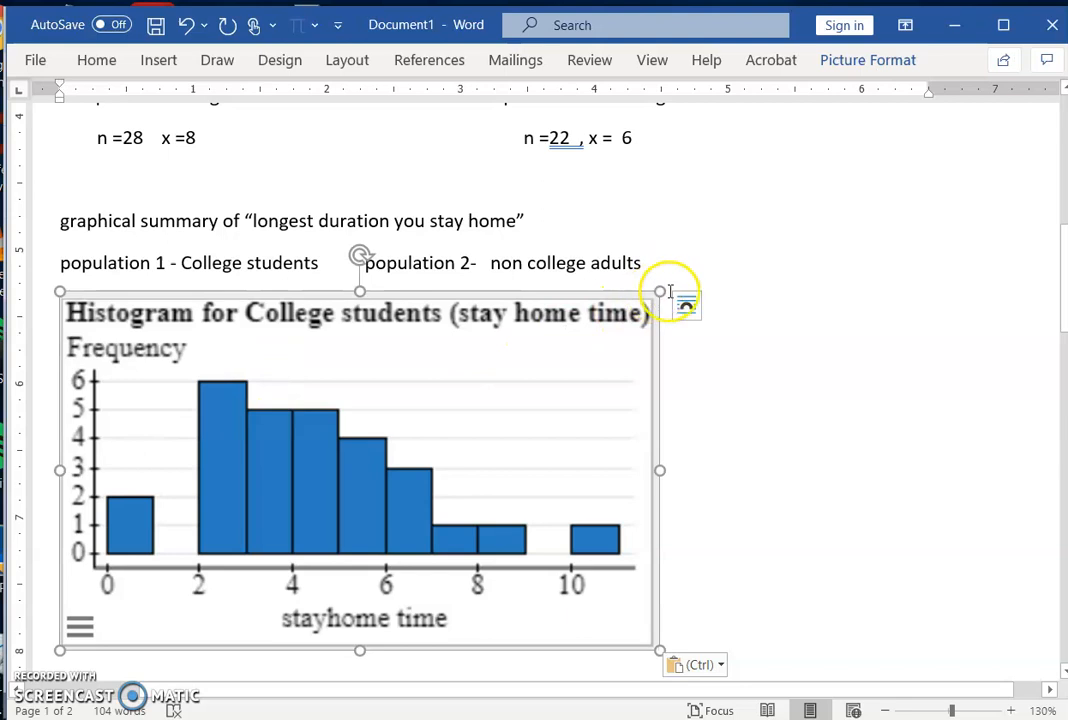
Shrink the pasted histogram proportionally to fit beneath the population 1 heading and place the text cursor beside it
drag(660, 291, 255, 370)
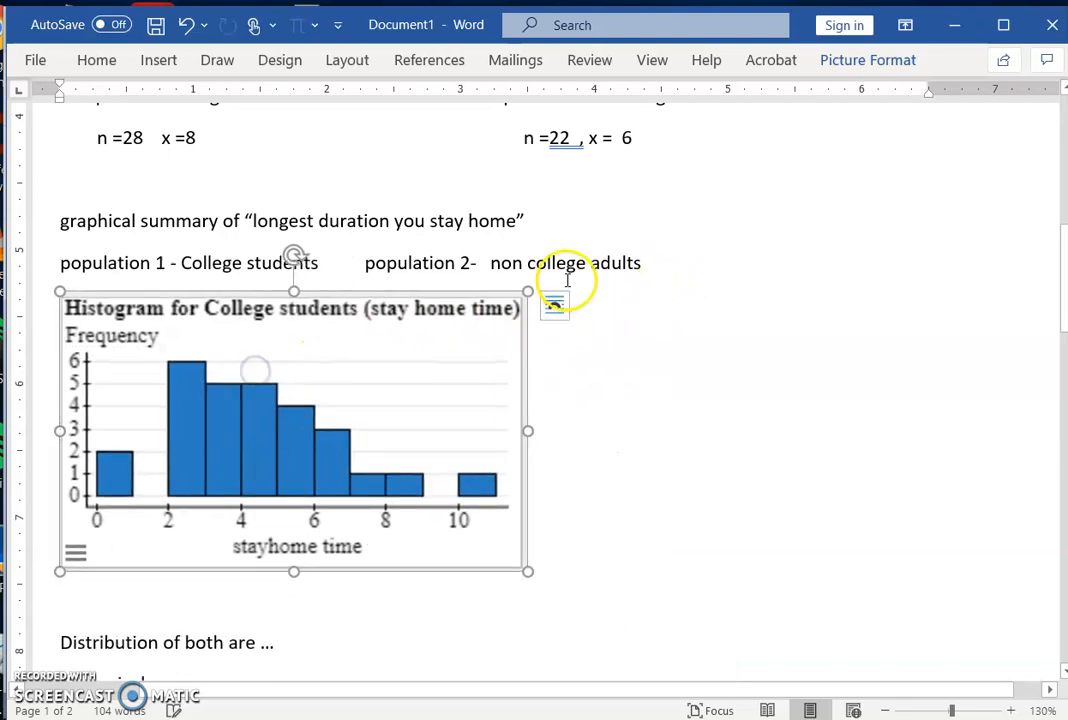
drag(526, 293, 258, 340)
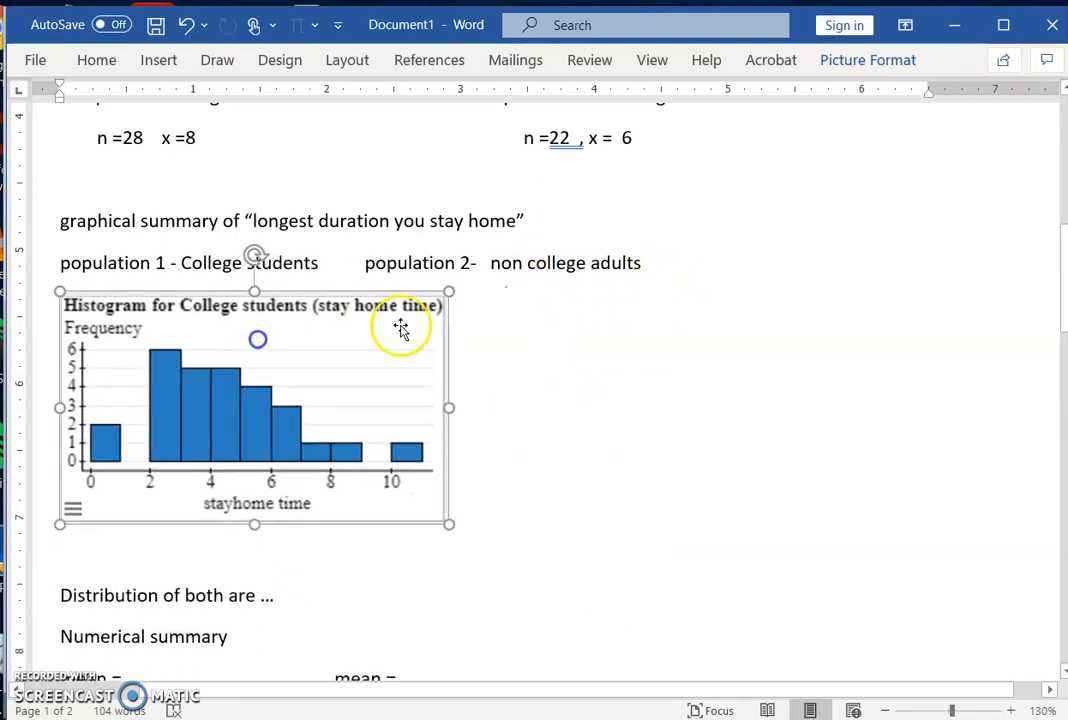
drag(448, 293, 265, 355)
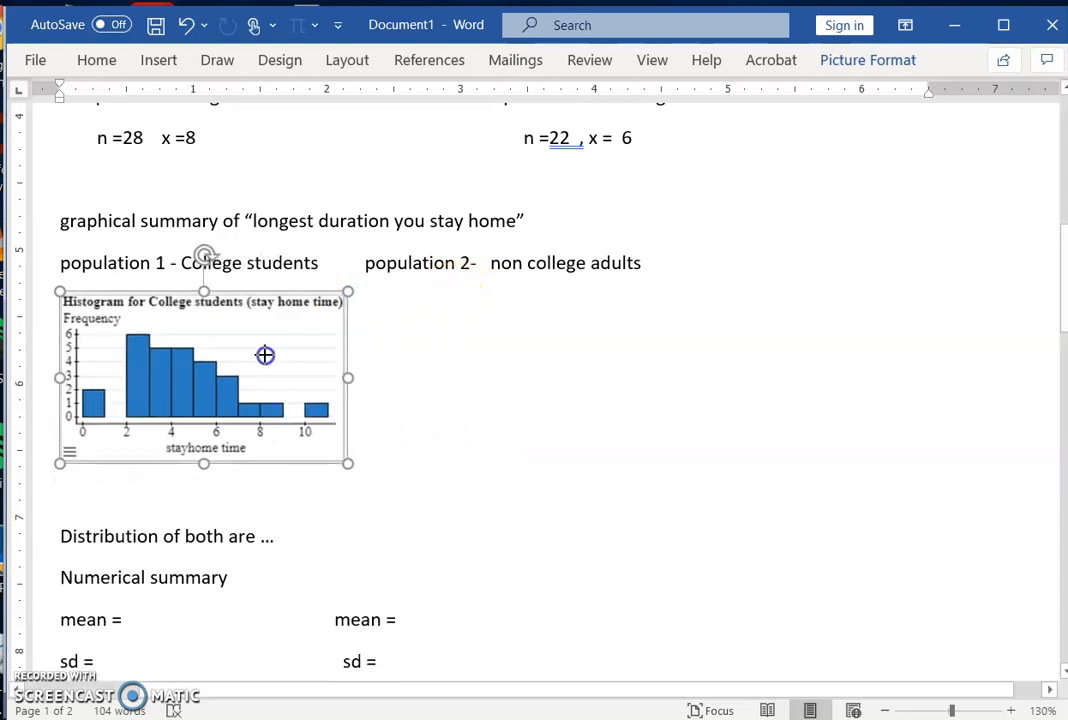
click(364, 452)
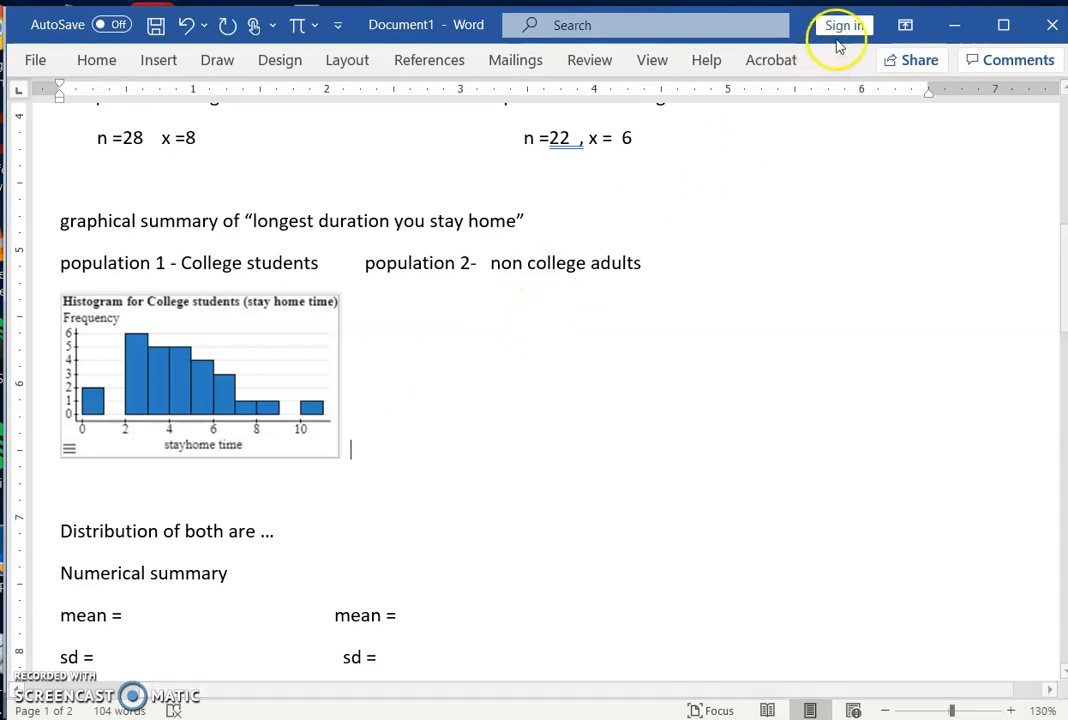
Return to StatCrunch and start a histogram from the stayhome time column of the non college student data
click(957, 28)
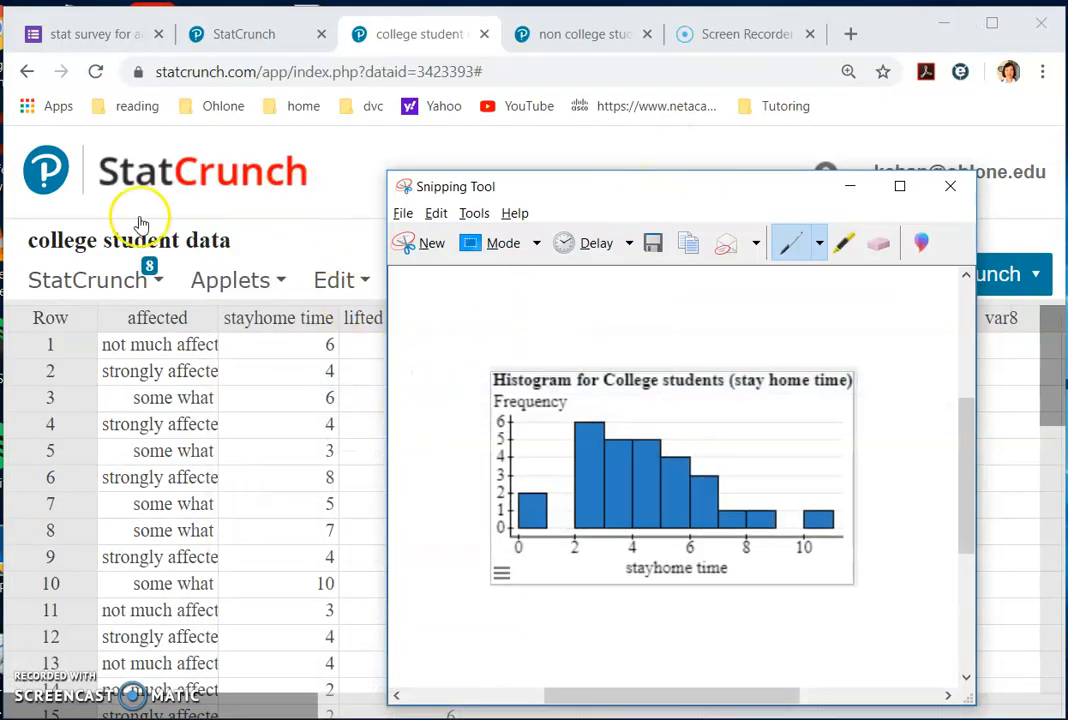
click(575, 38)
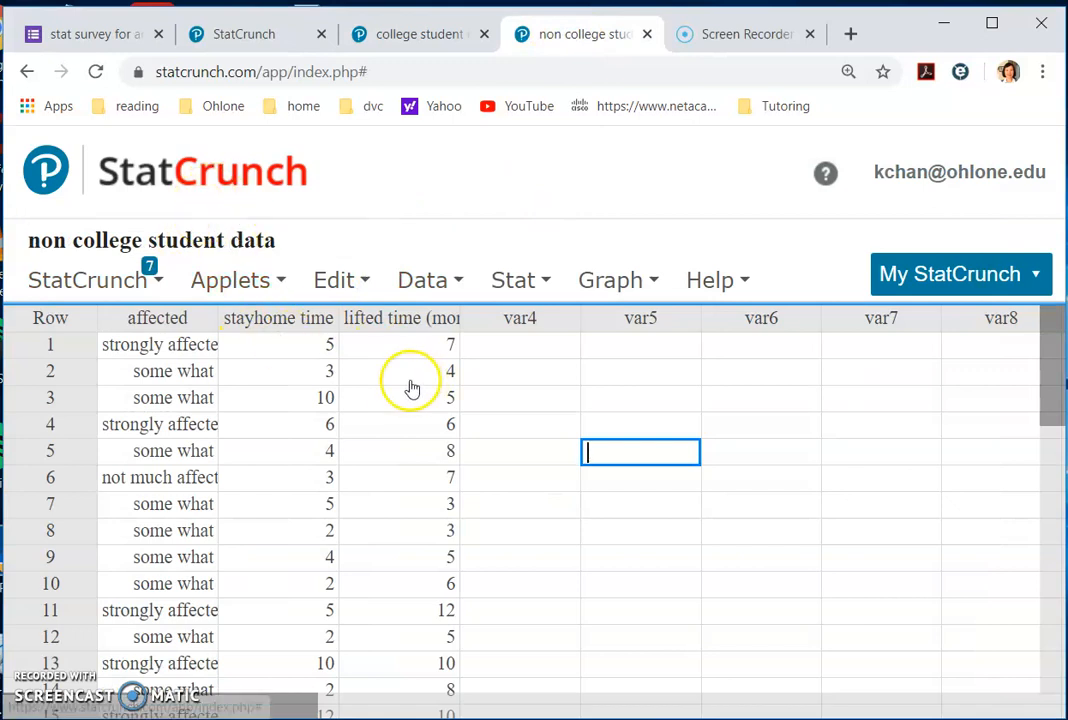
click(624, 285)
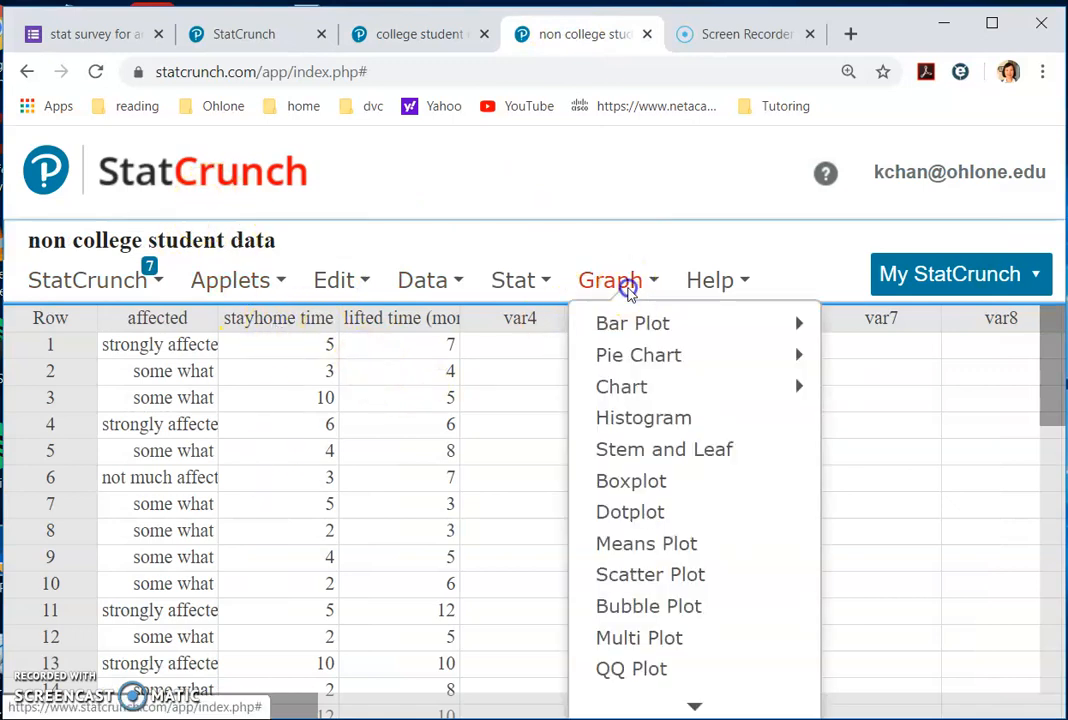
click(663, 422)
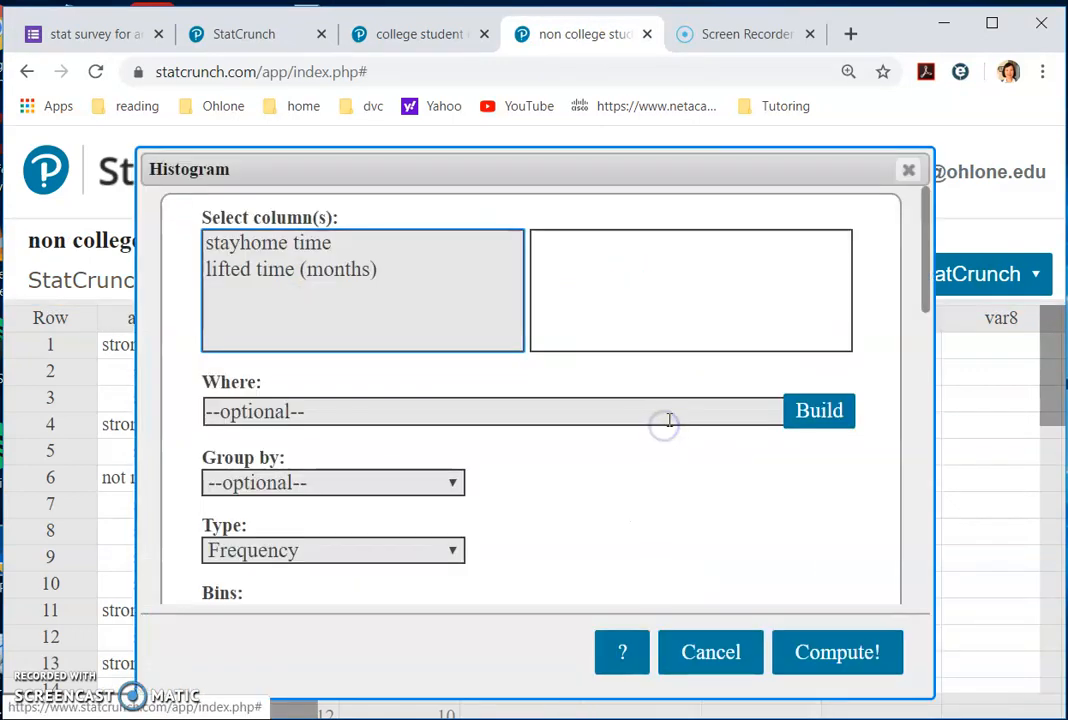
click(331, 243)
Title the graph "Histogram for non-college adults (stay home time)"
scroll(479, 513, down, 6)
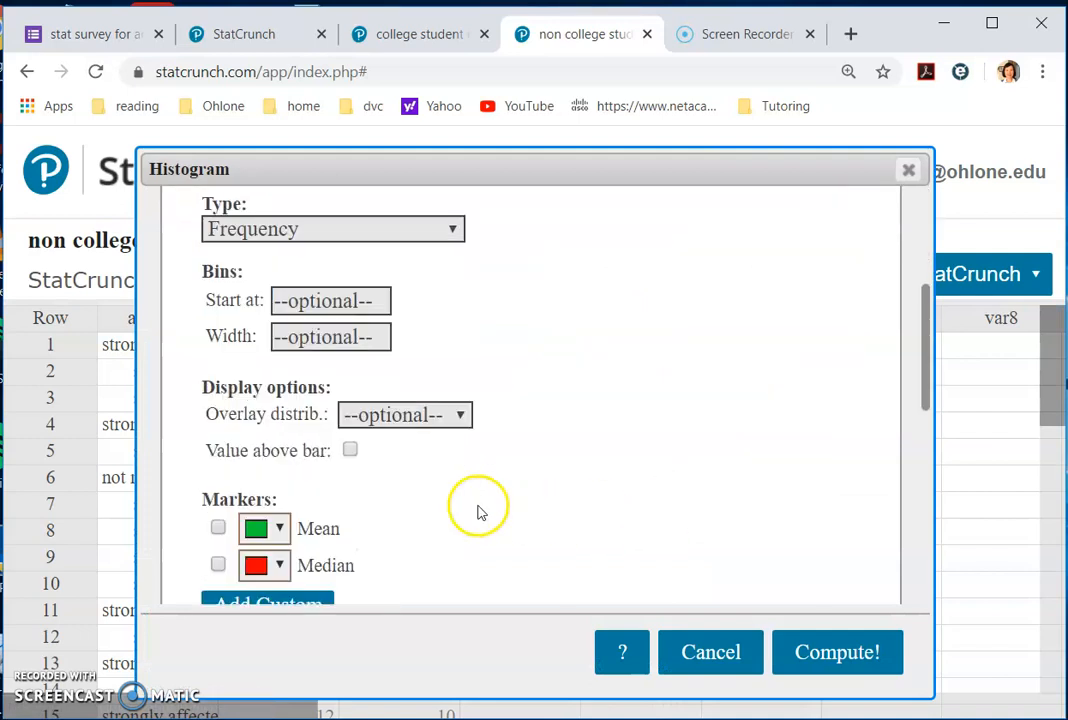
scroll(479, 513, down, 4)
click(446, 297)
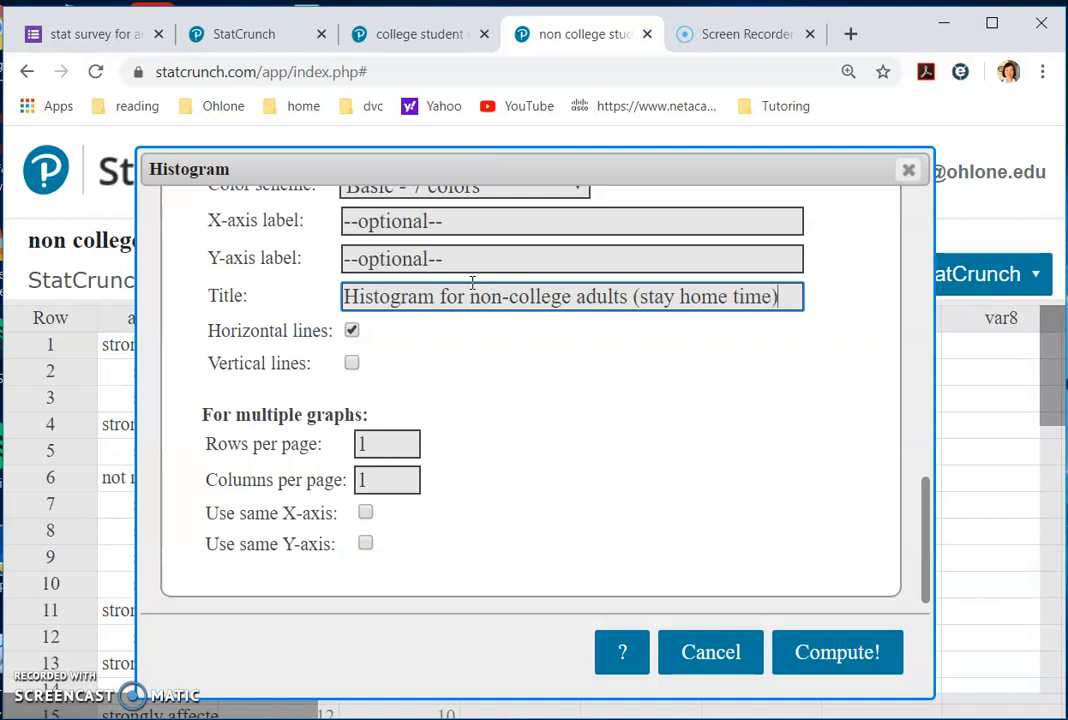
Set the non-college histogram's bins to start at 0 with a width of 1 and compute the graph
scroll(470, 338, up, 8)
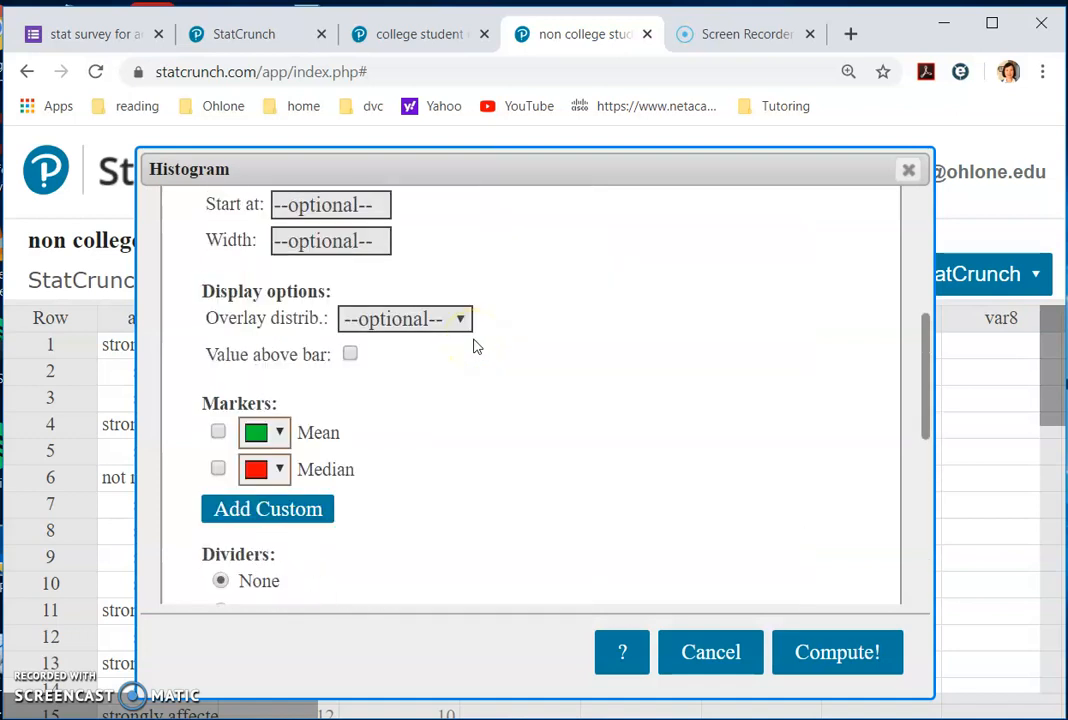
scroll(472, 346, up, 2)
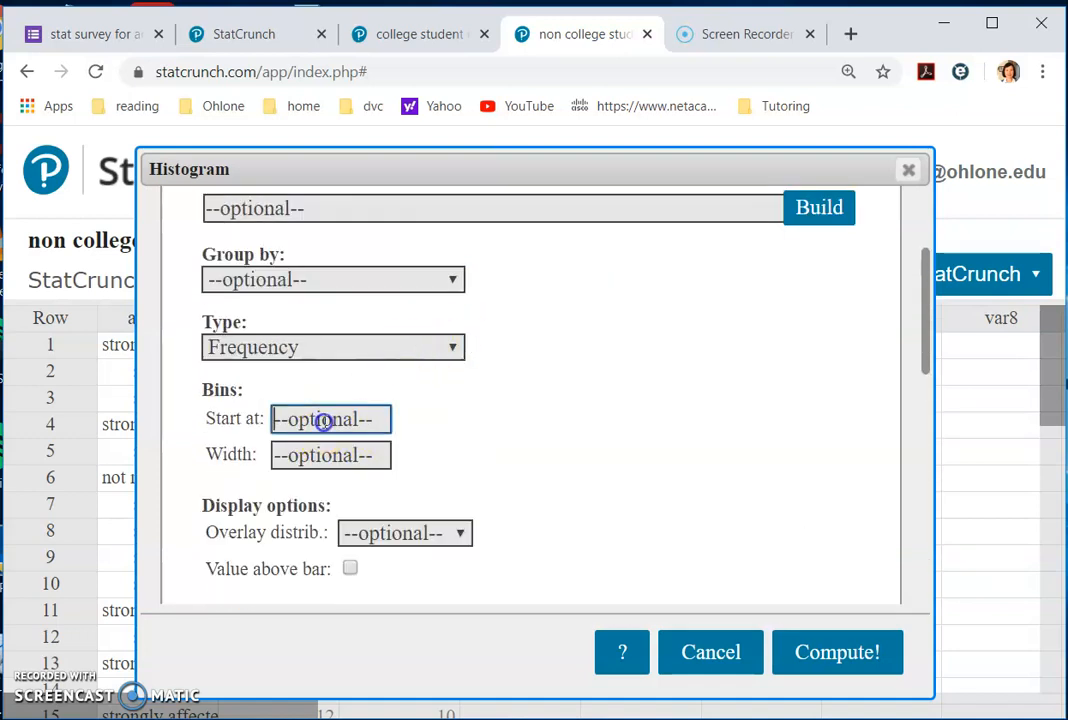
click(301, 459)
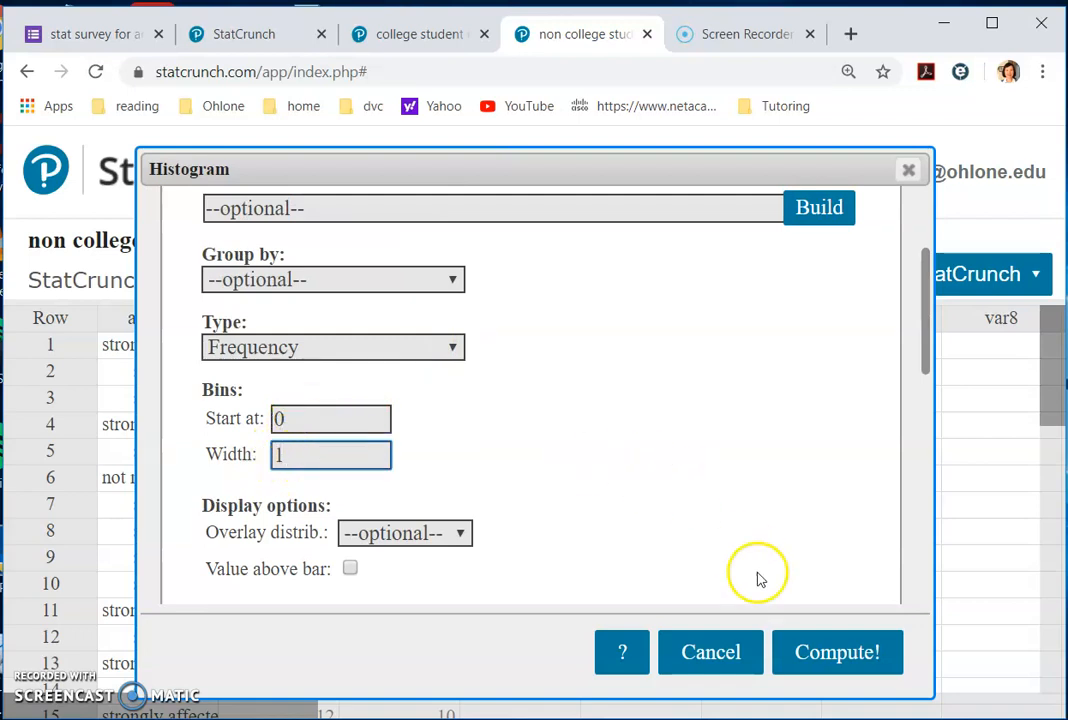
click(822, 644)
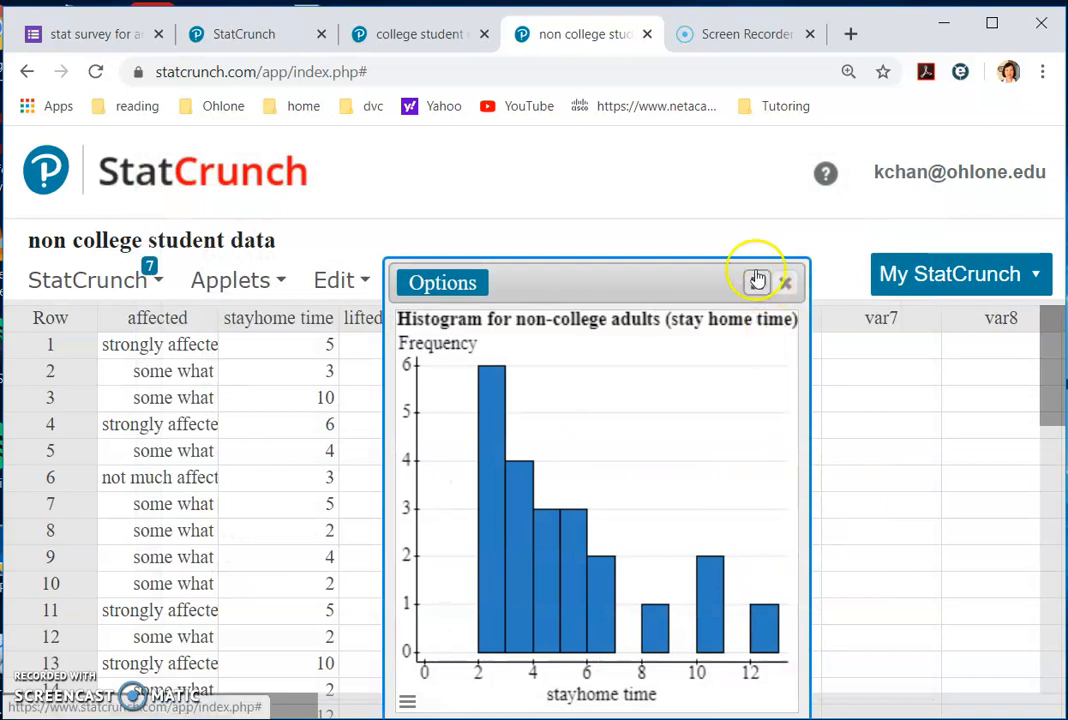
Reduce the non-college histogram window's size, snip the graph with Snipping Tool and copy the snip
drag(806, 258, 873, 270)
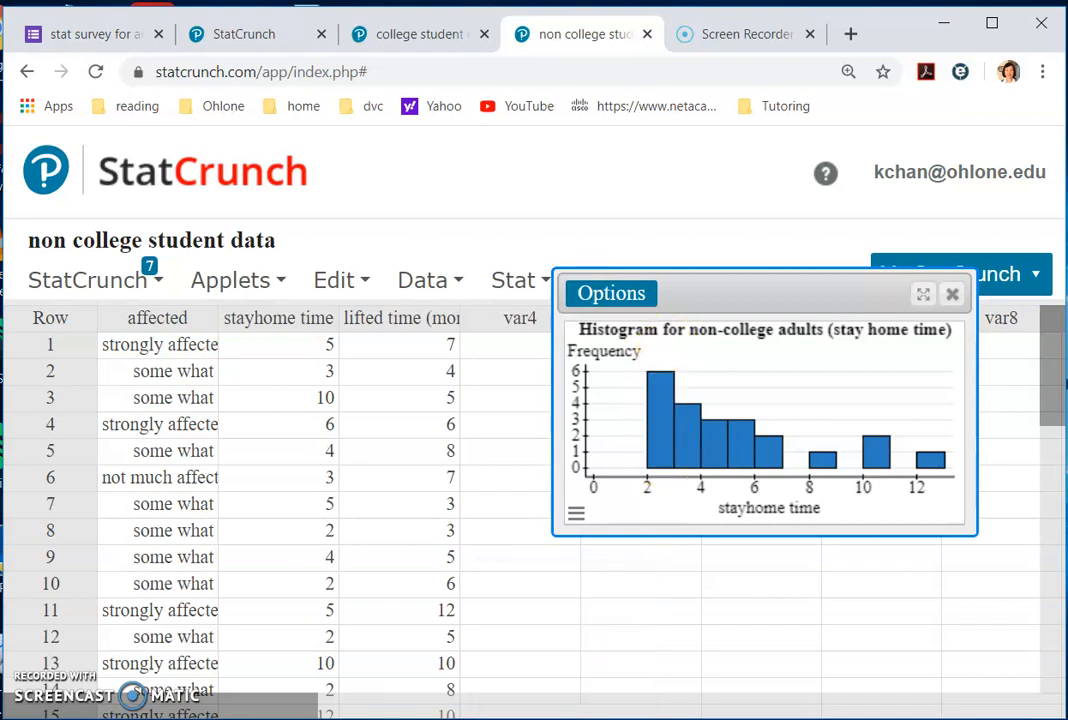
click(578, 717)
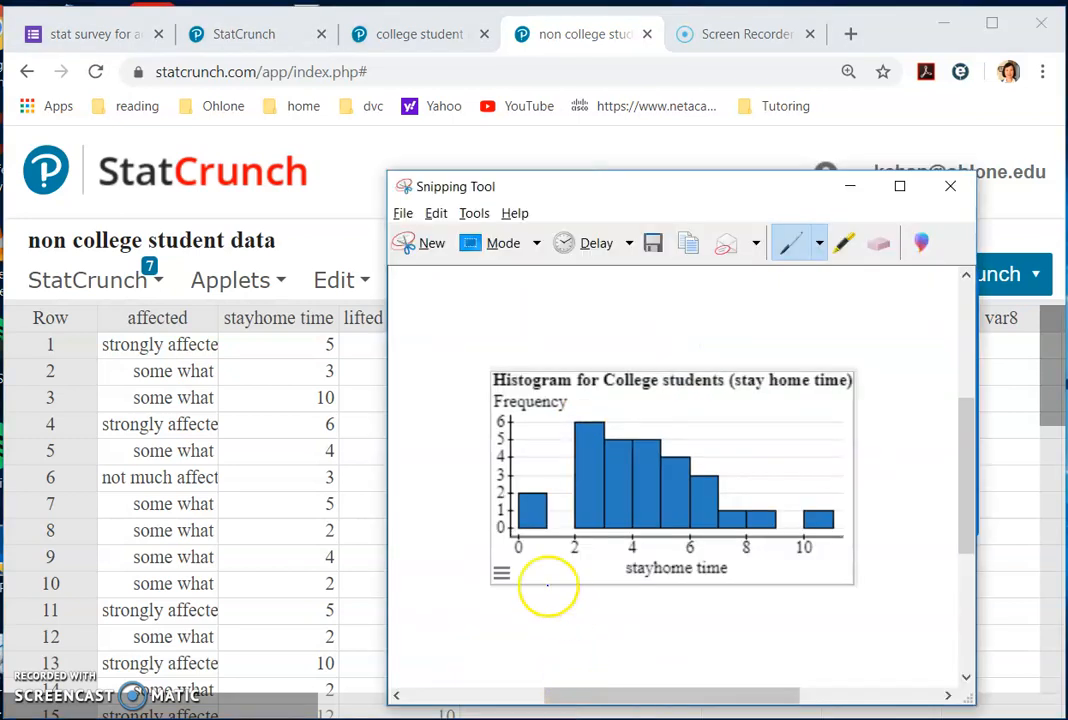
click(432, 245)
drag(565, 318, 968, 526)
click(511, 162)
click(530, 184)
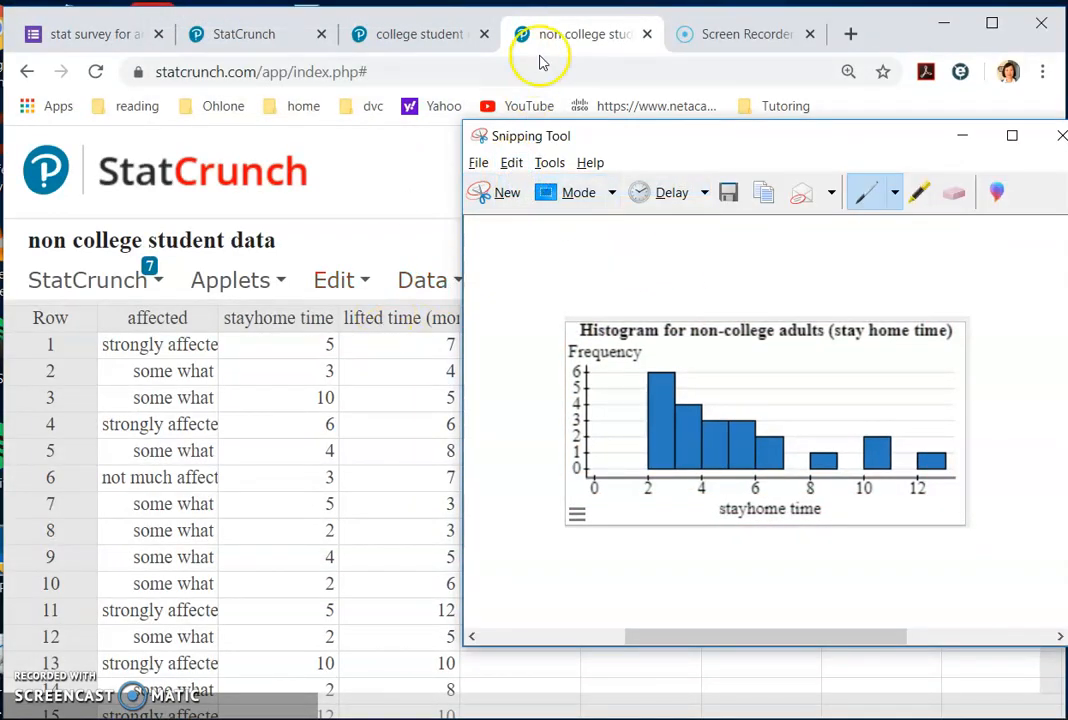
Switch to the Word report and paste the non-college histogram beside the college students histogram
key(alt+Tab)
click(377, 440)
right_click(378, 440)
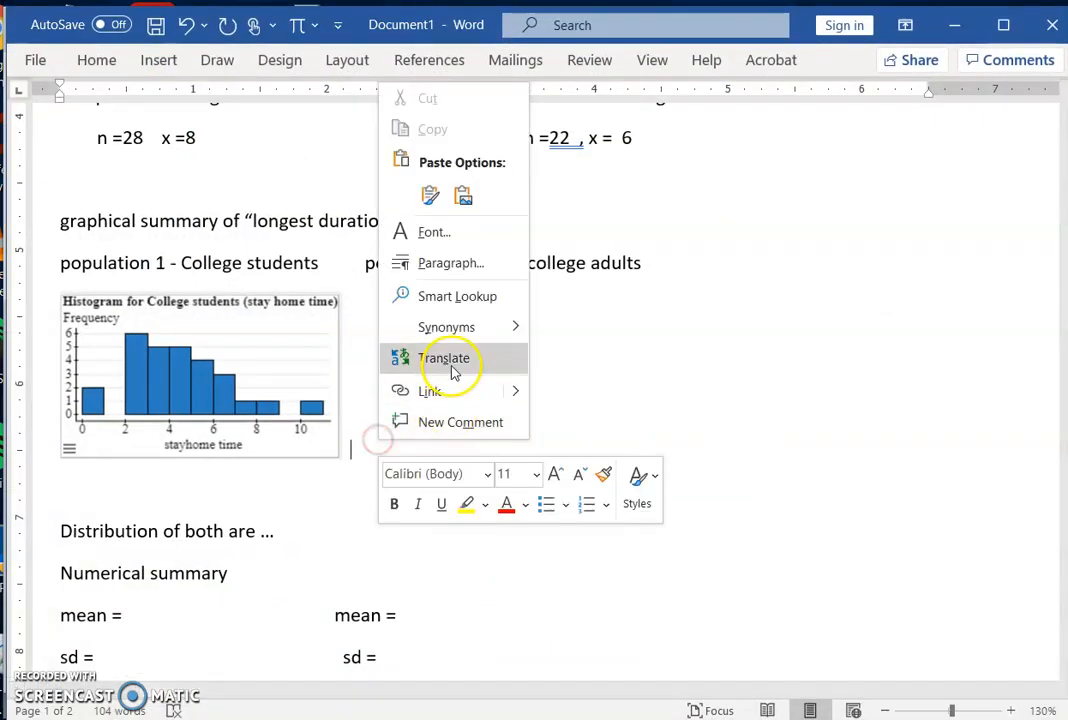
click(433, 196)
Shrink the pasted non-college histogram proportionally to about the height of the college histogram and deselect it
click(525, 371)
drag(720, 290, 324, 429)
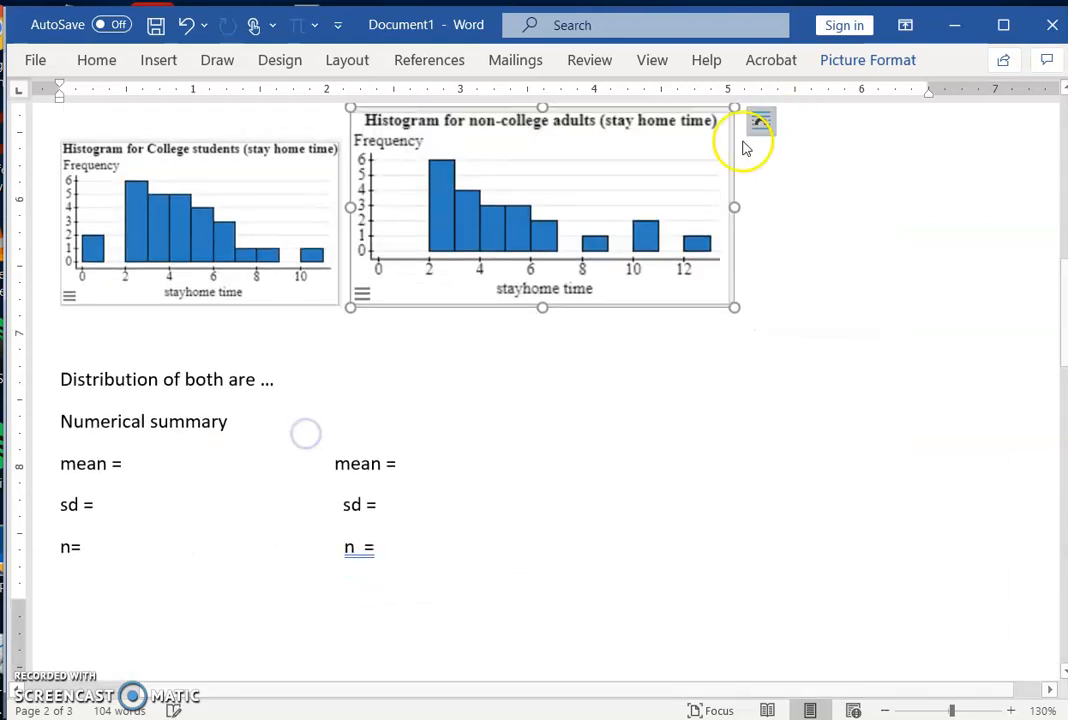
scroll(684, 184, up, 2)
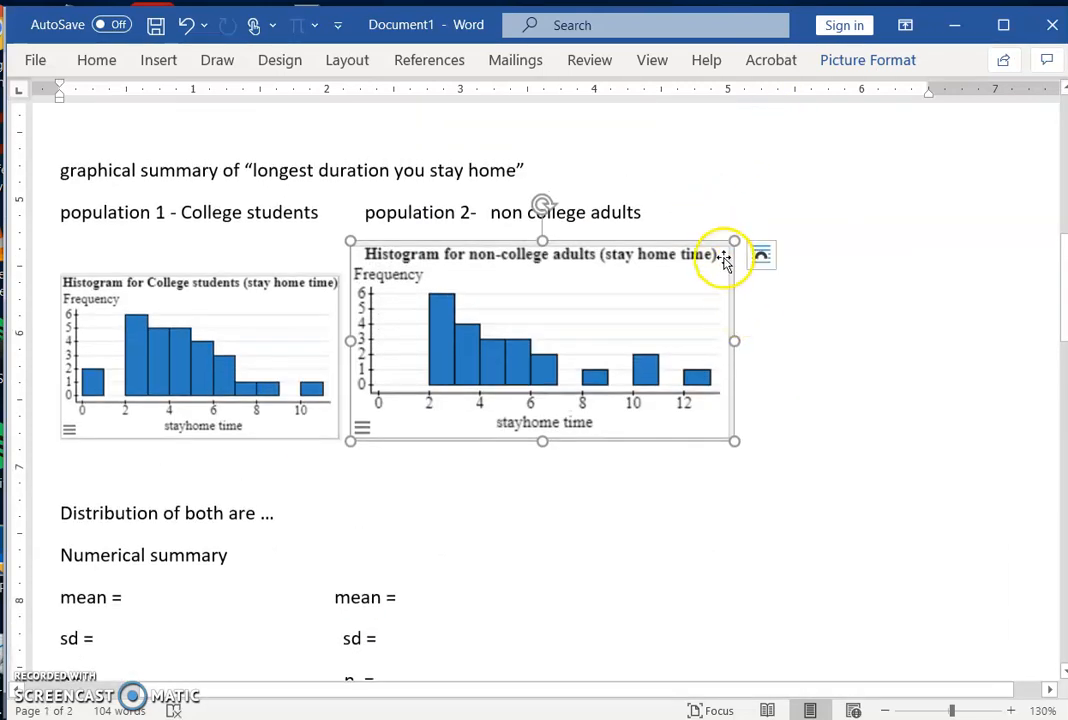
drag(736, 243, 663, 303)
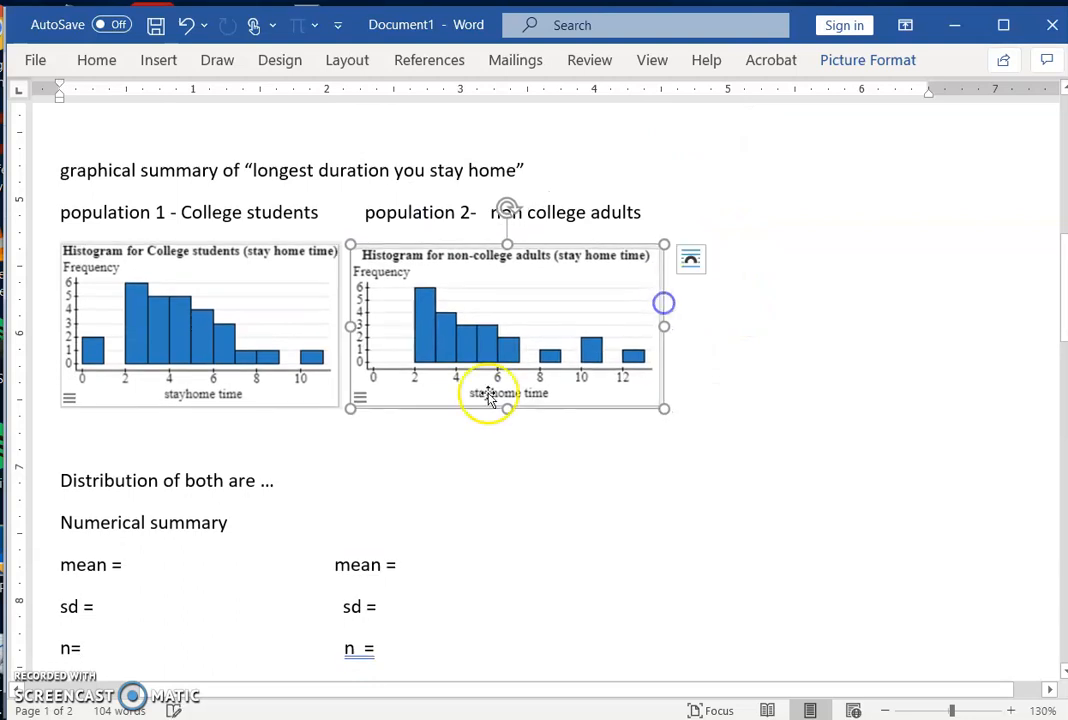
click(111, 435)
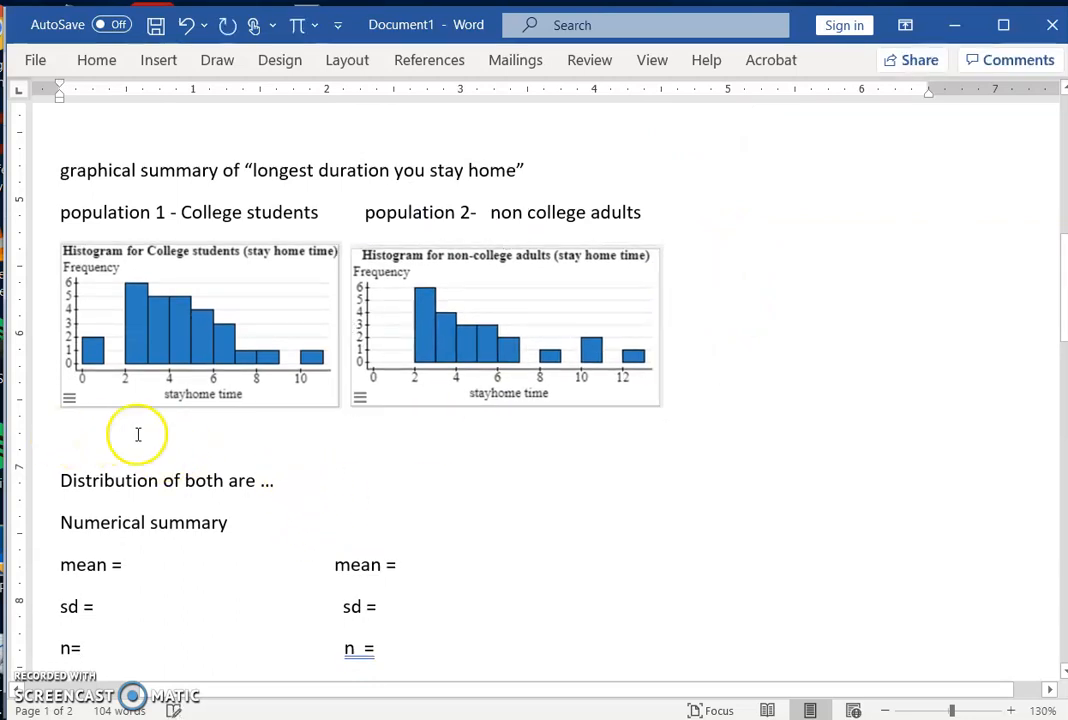
Place the text cursor after the first "mean =" under Numerical summary
click(287, 477)
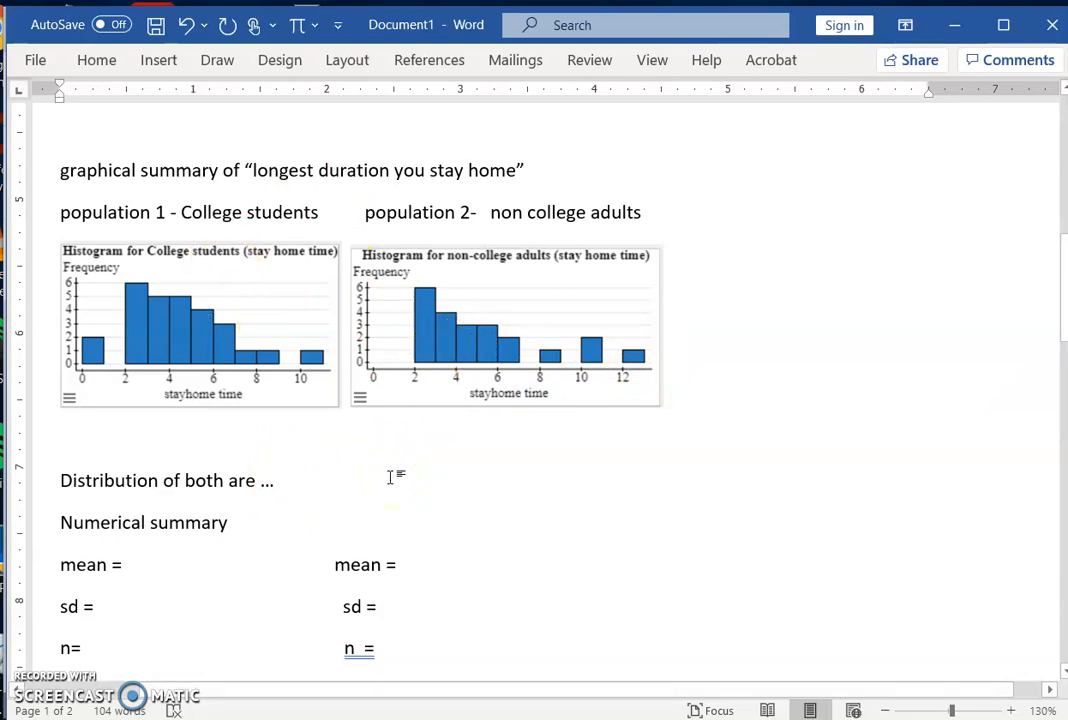
click(322, 493)
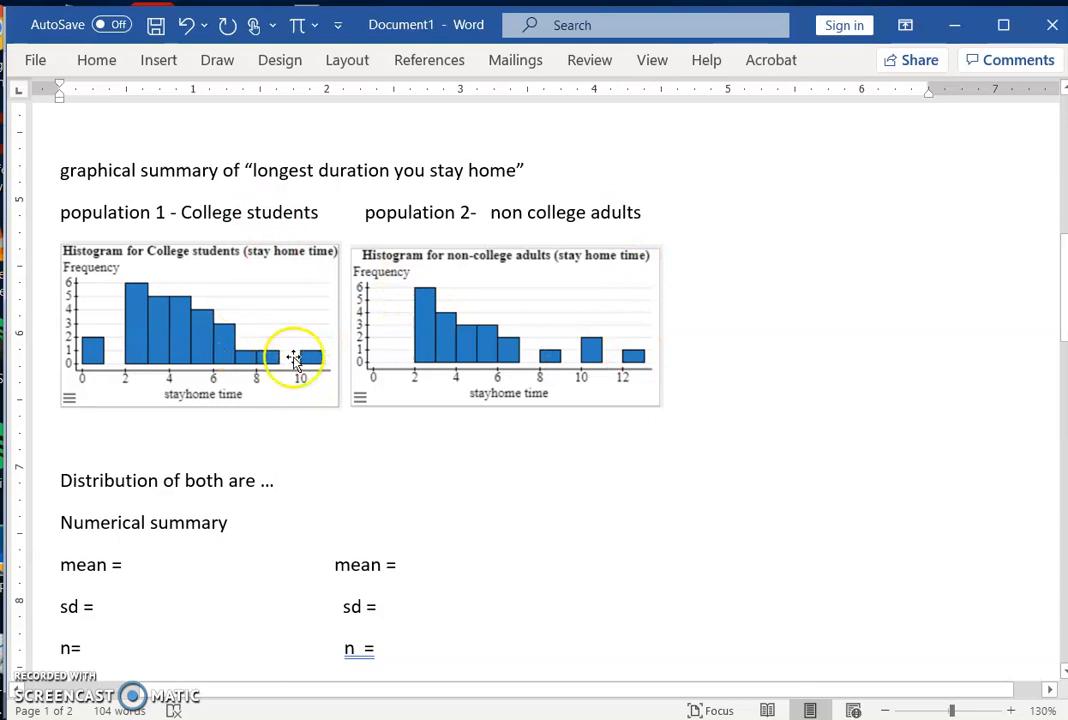
scroll(281, 493, down, 3)
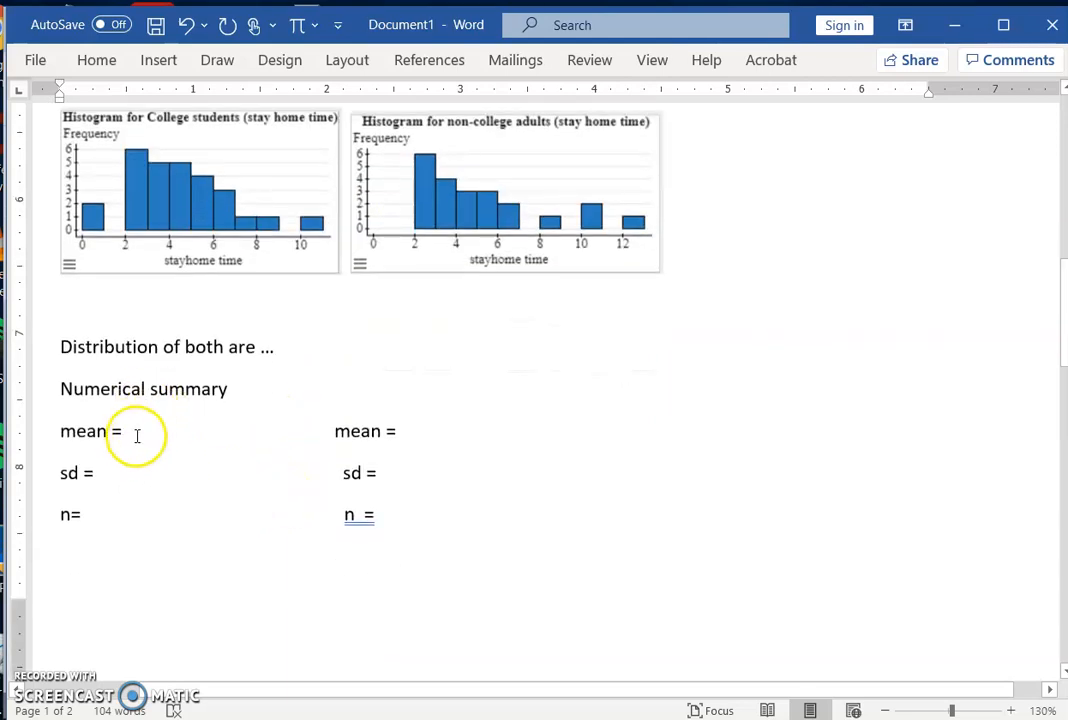
click(145, 430)
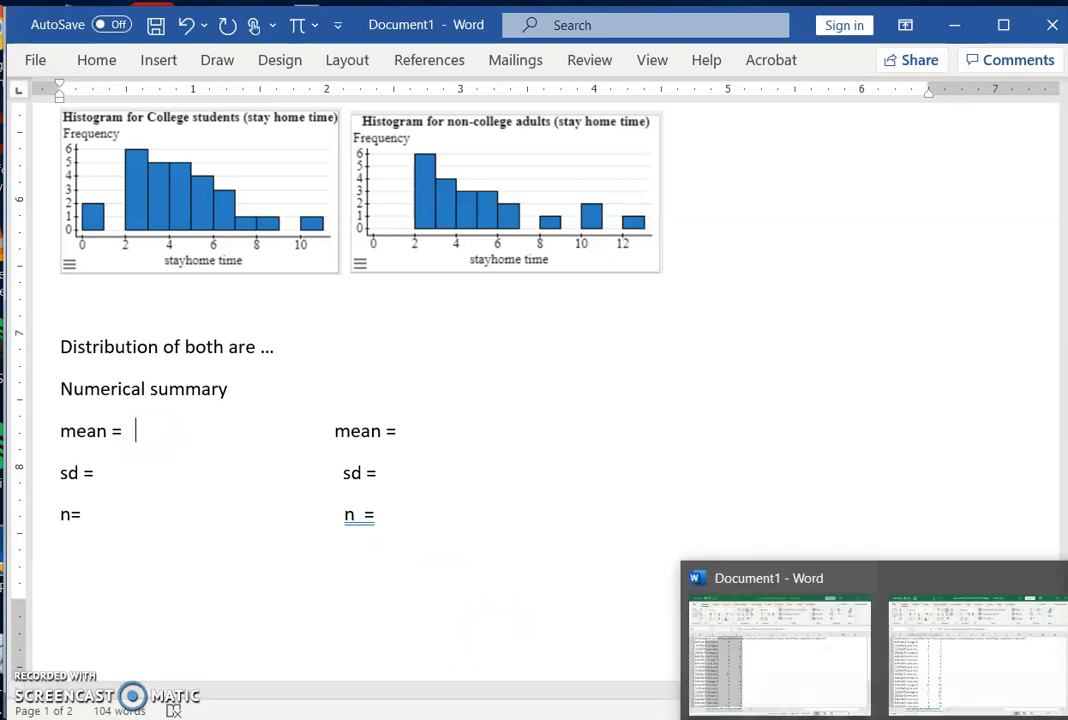
Return to StatCrunch, close Snipping Tool without saving the snip, and close the non-college histogram
click(955, 25)
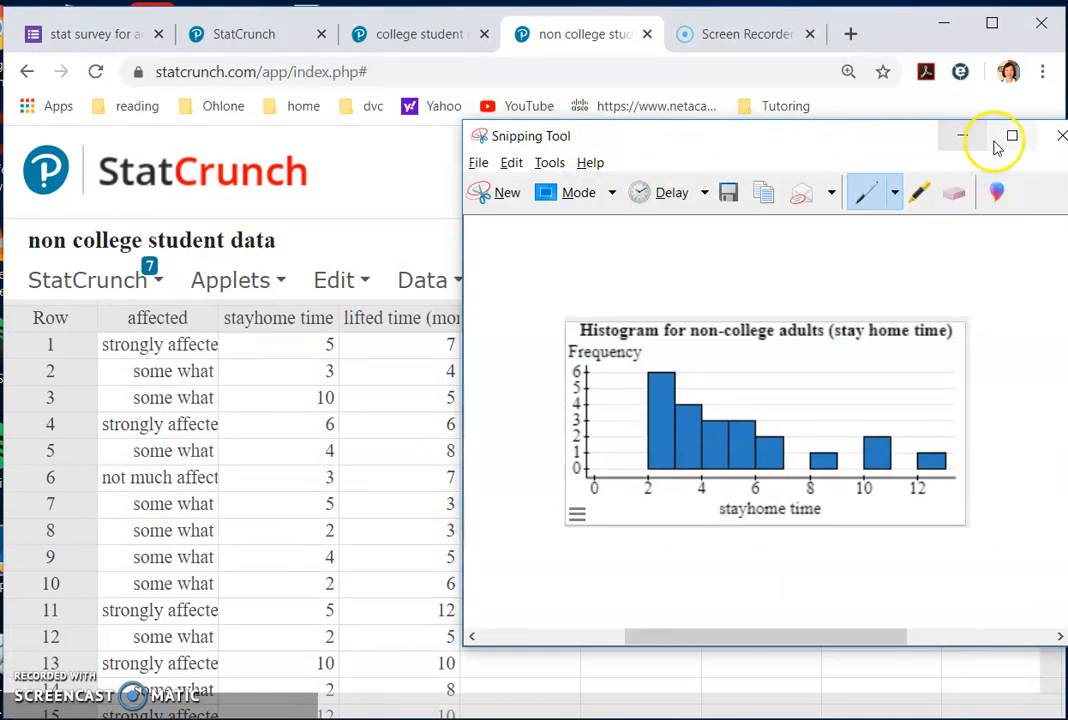
drag(836, 137, 711, 140)
click(935, 139)
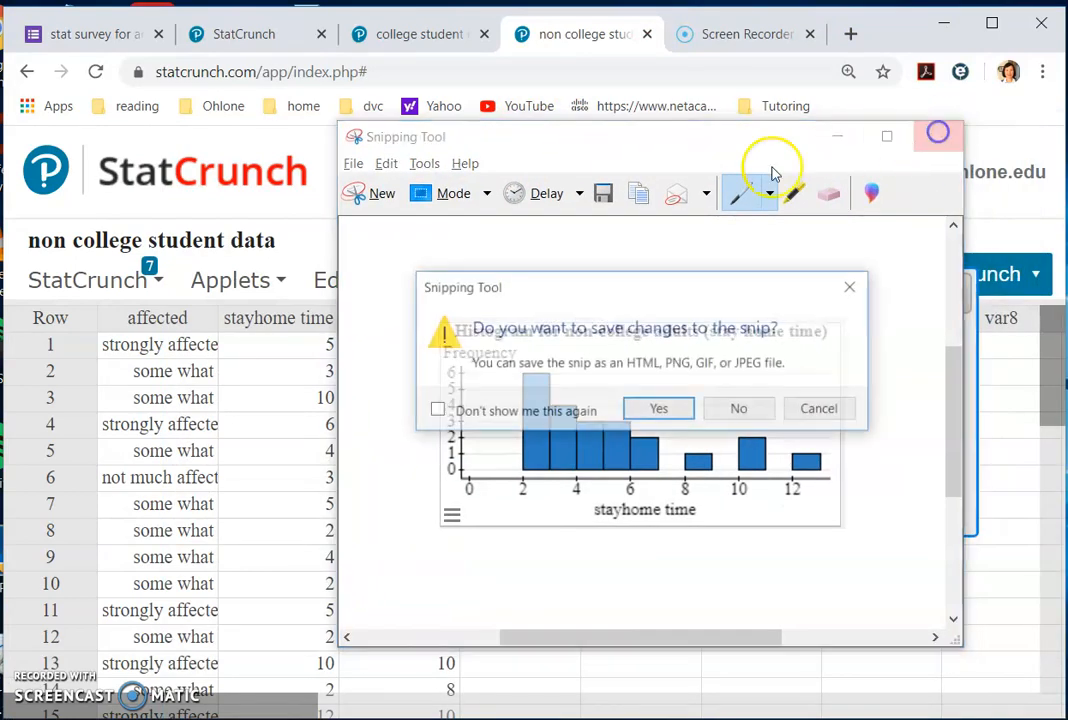
click(745, 410)
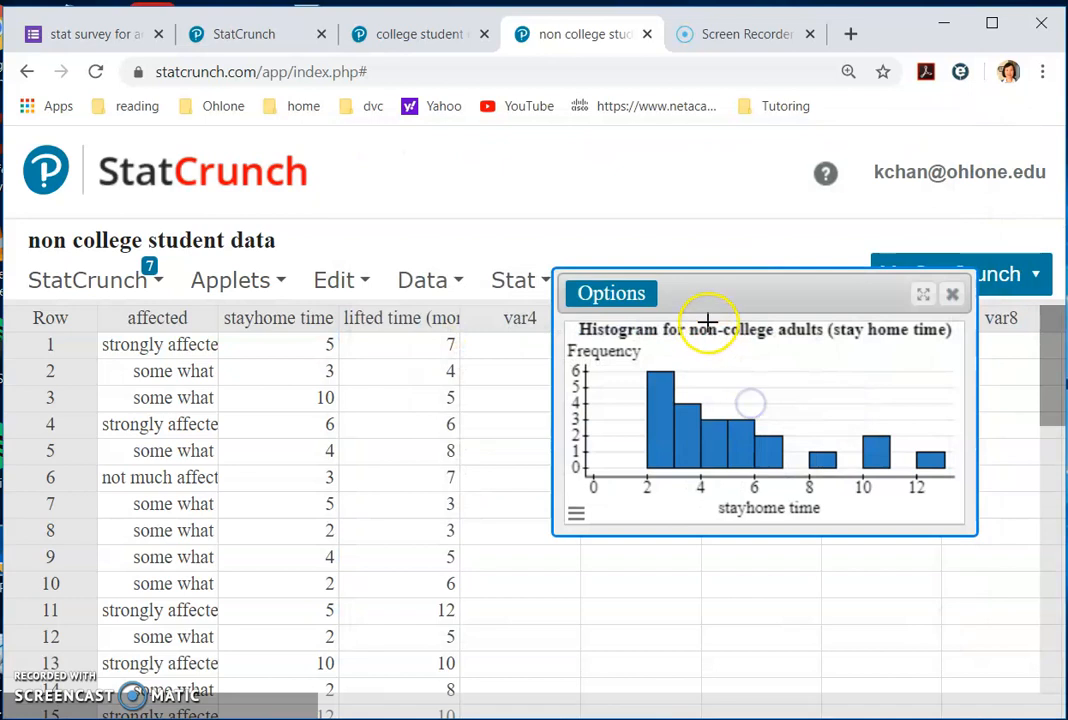
click(953, 295)
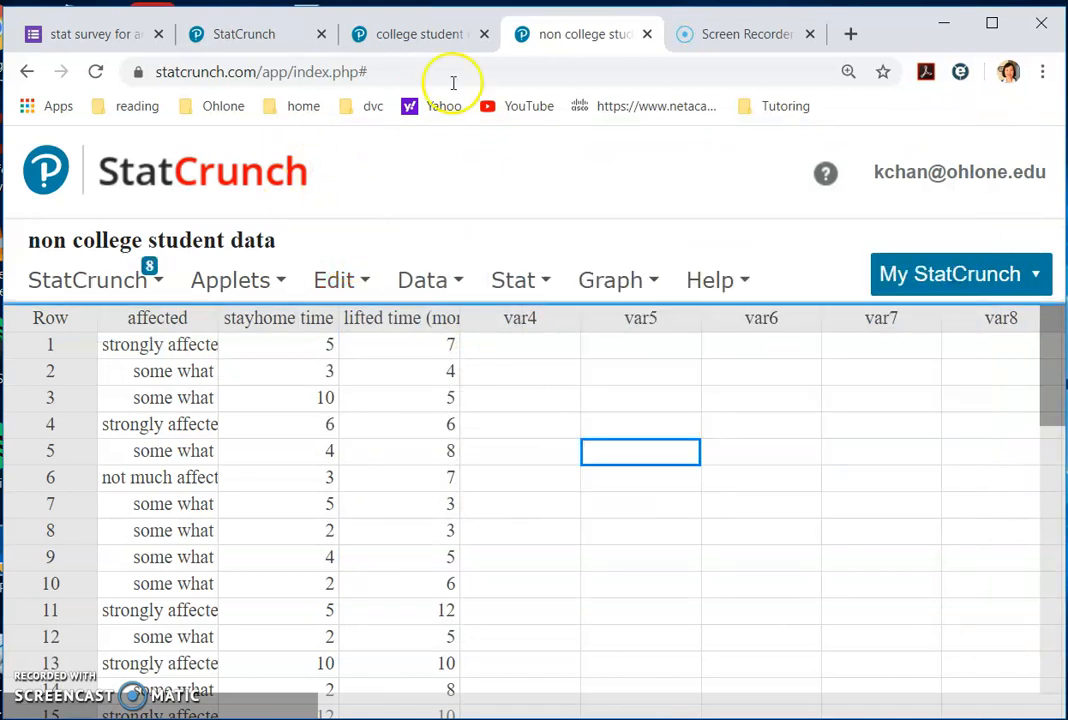
Compute column summary statistics for stayhome time in the college student data and move the results window into clear view
click(427, 40)
click(839, 344)
click(518, 289)
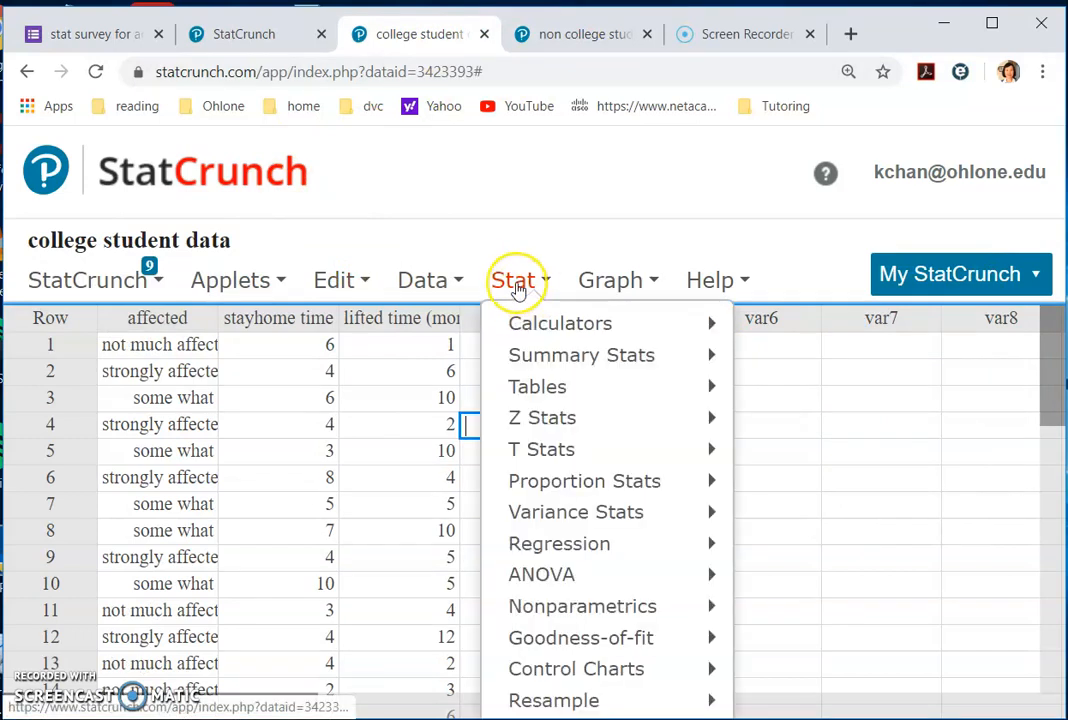
mouse_move(555, 358)
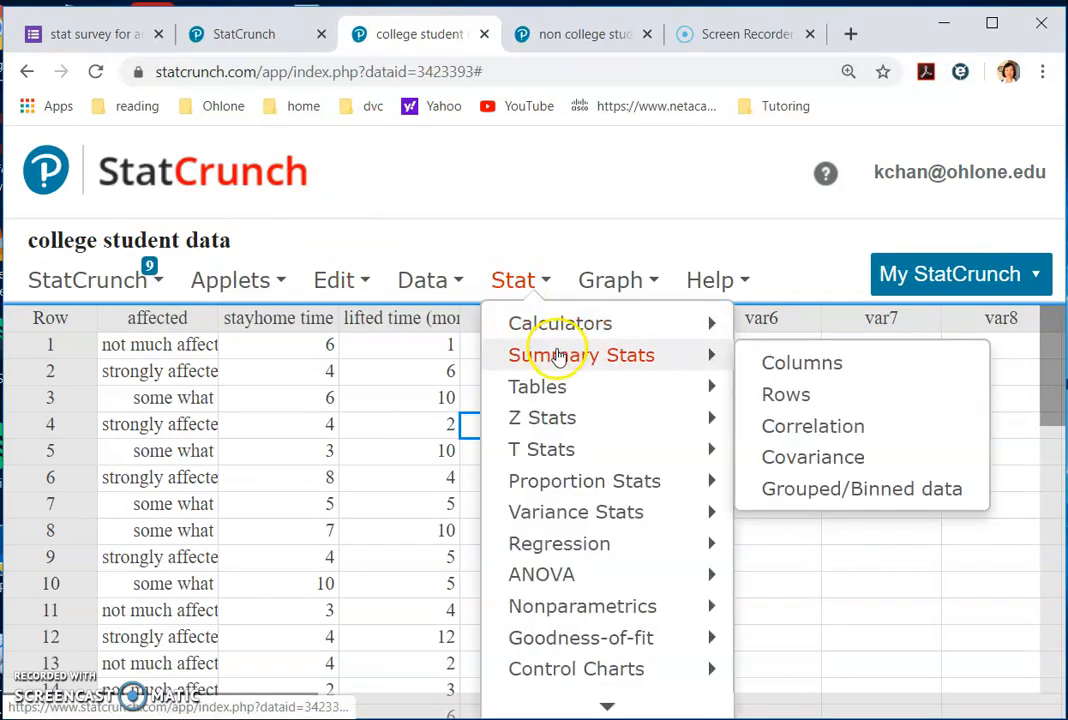
click(803, 366)
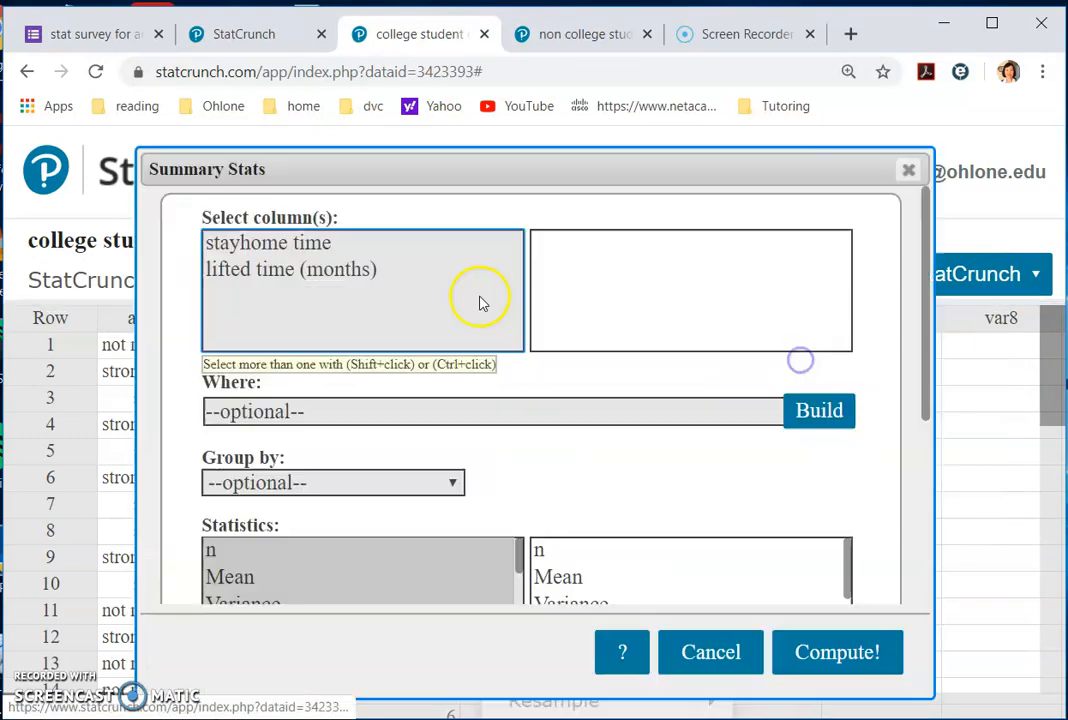
click(340, 240)
scroll(481, 470, down, 2)
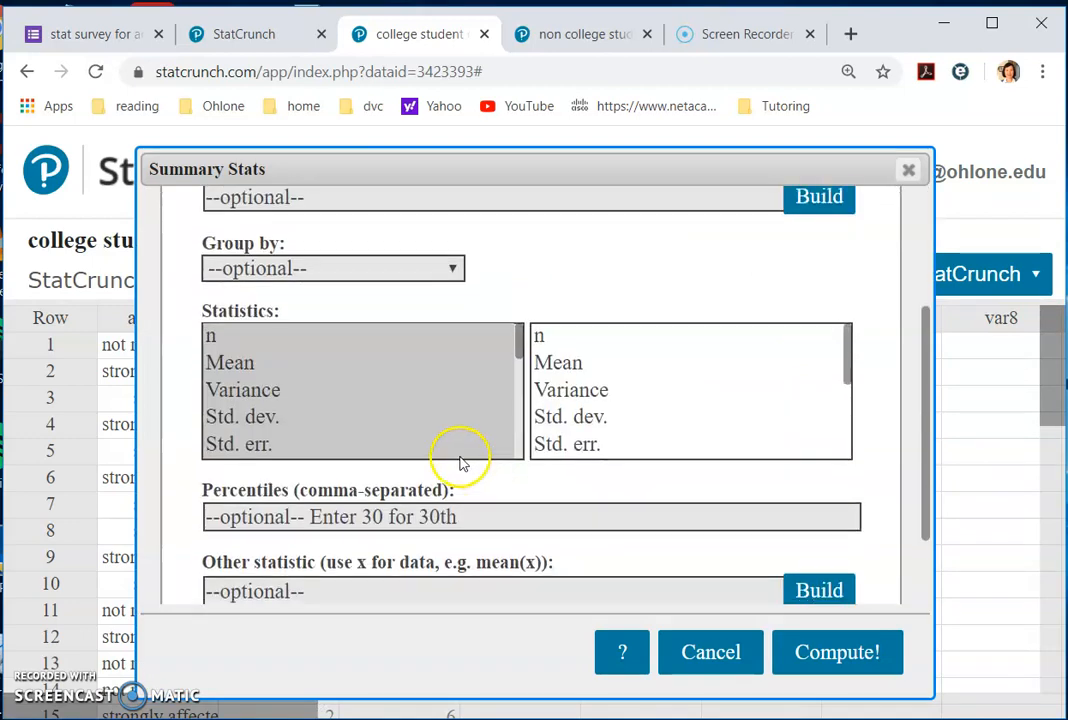
click(838, 655)
drag(710, 541, 897, 293)
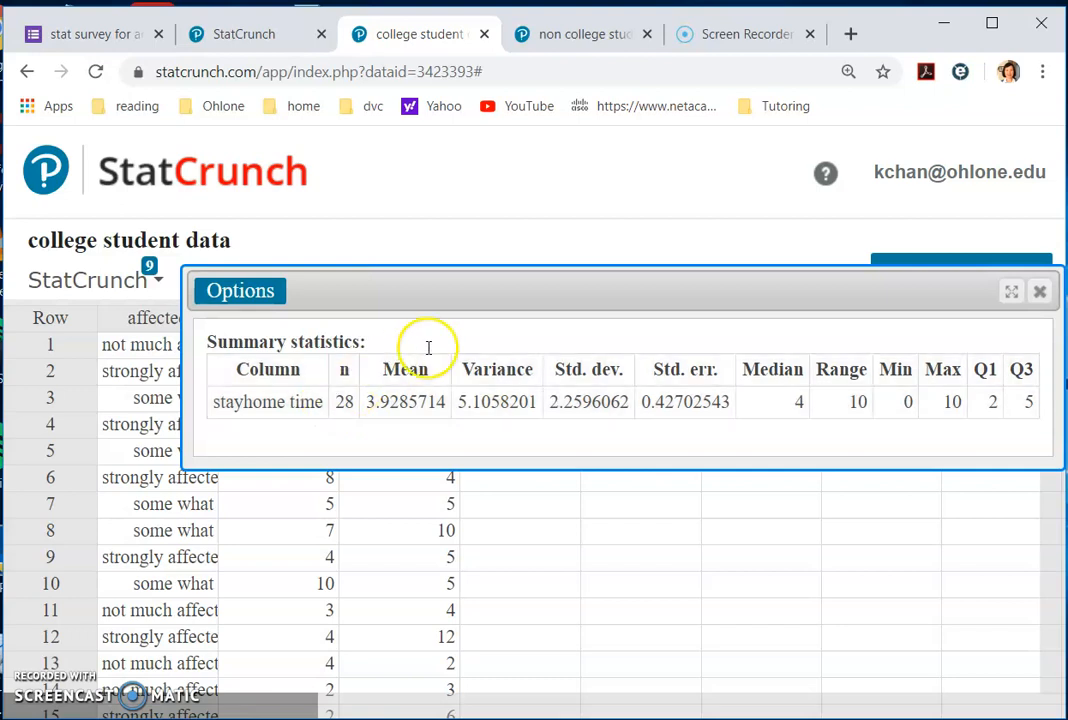
Enter 3.9 as the college students' mean in the Word report's numerical summary
key(alt+Tab)
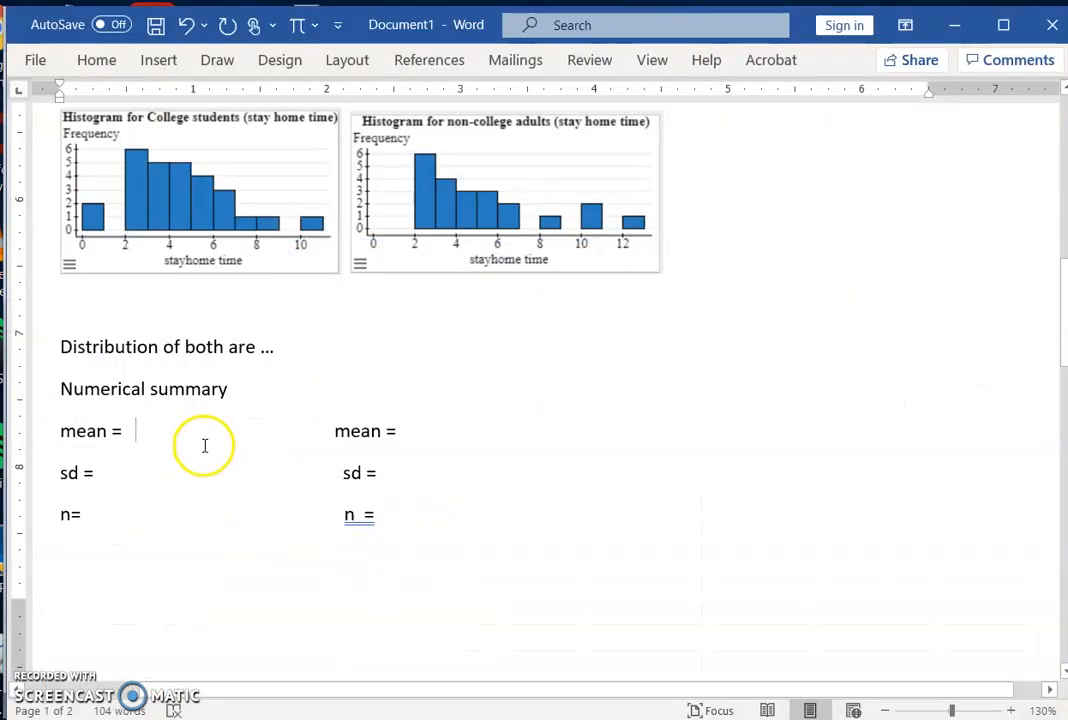
text(2.9)
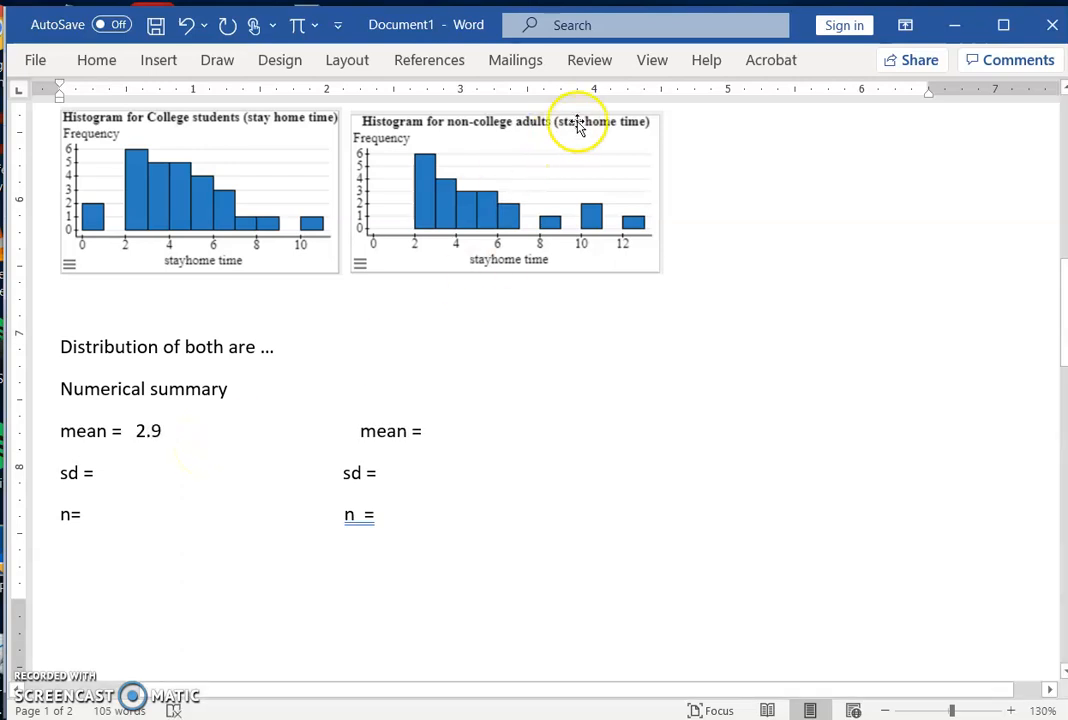
click(954, 25)
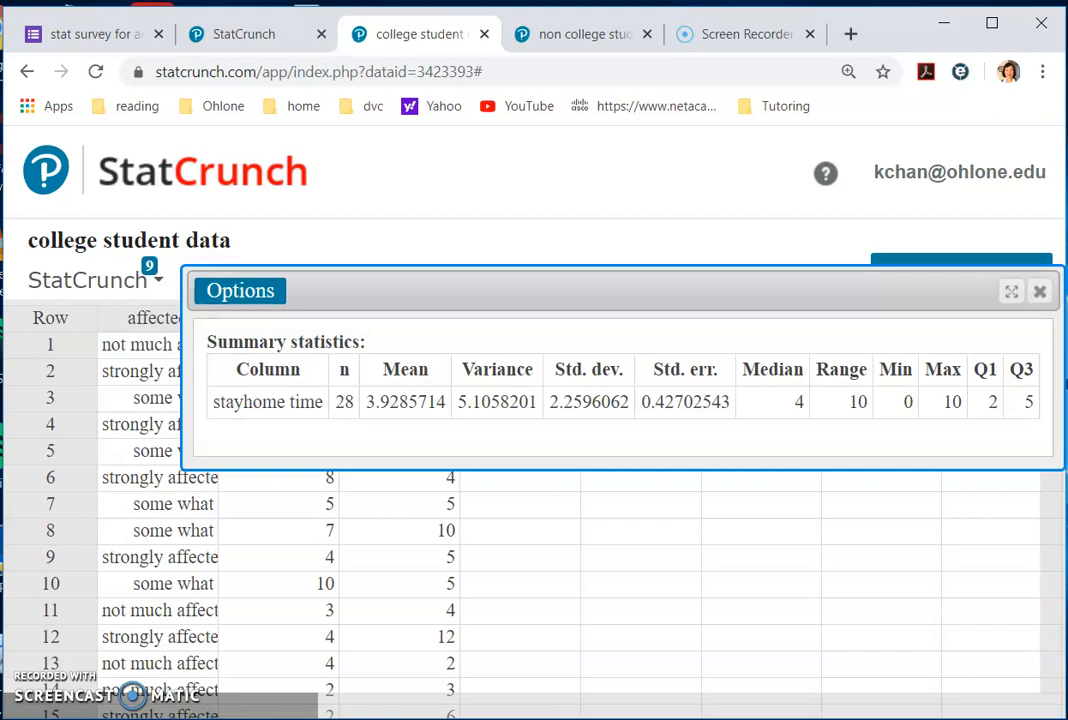
key(alt+Tab)
click(143, 425)
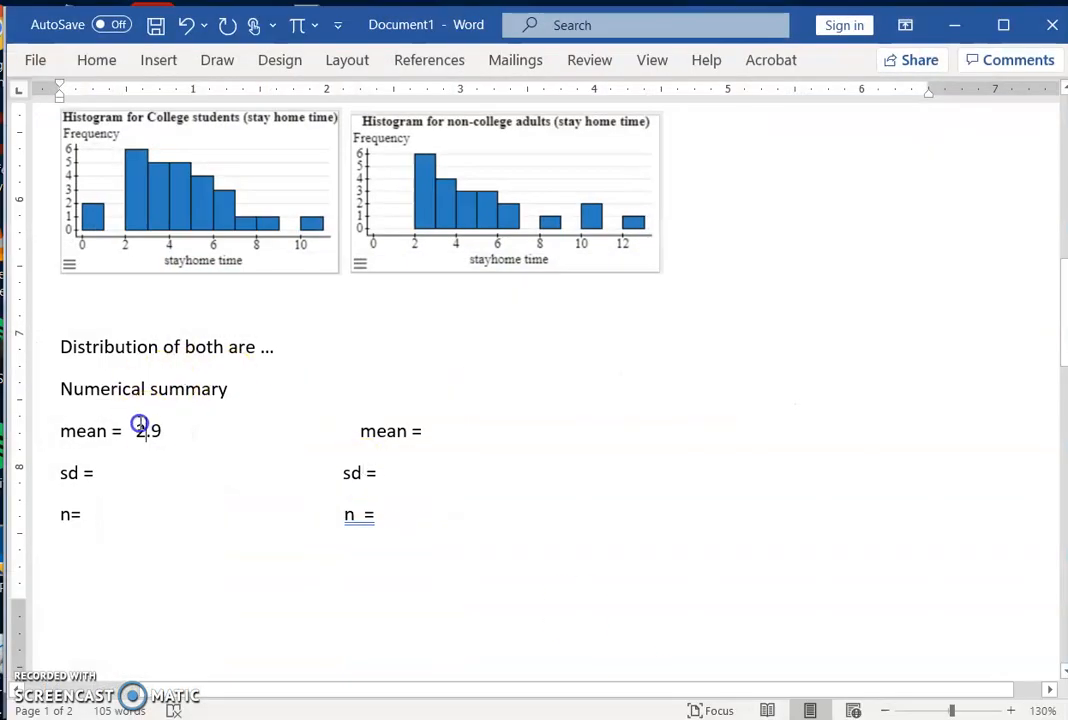
drag(143, 425, 137, 425)
text(3)
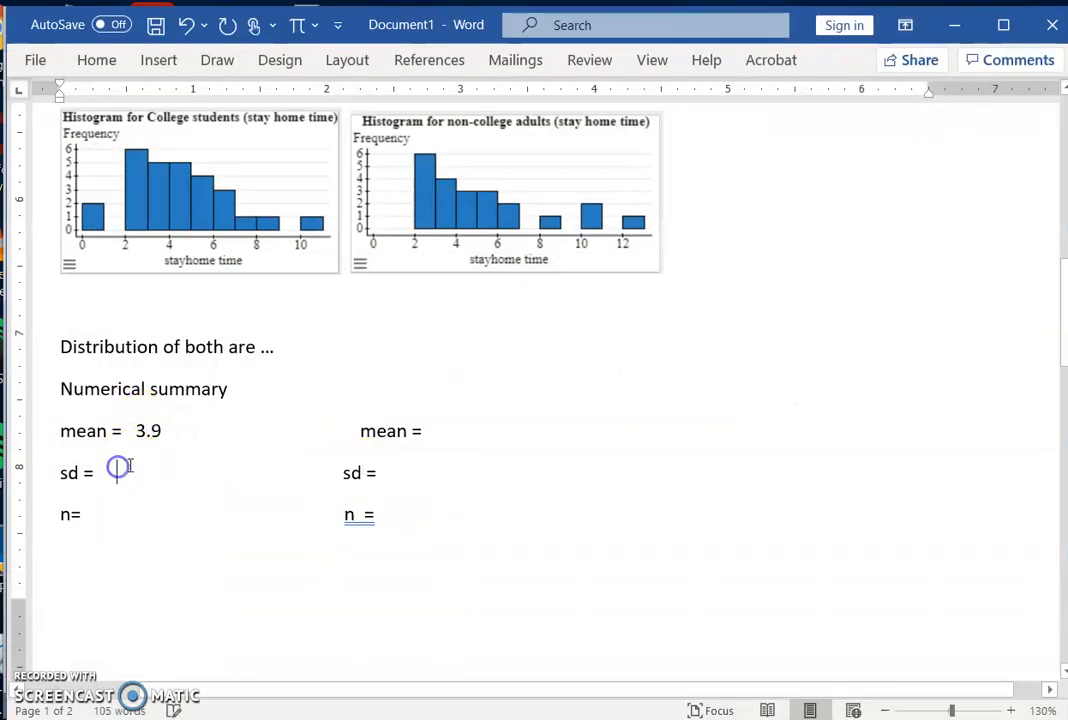
Fill in the college students' sd as 2.3 and n as 28, taking the values from the StatCrunch results
key(alt+Tab)
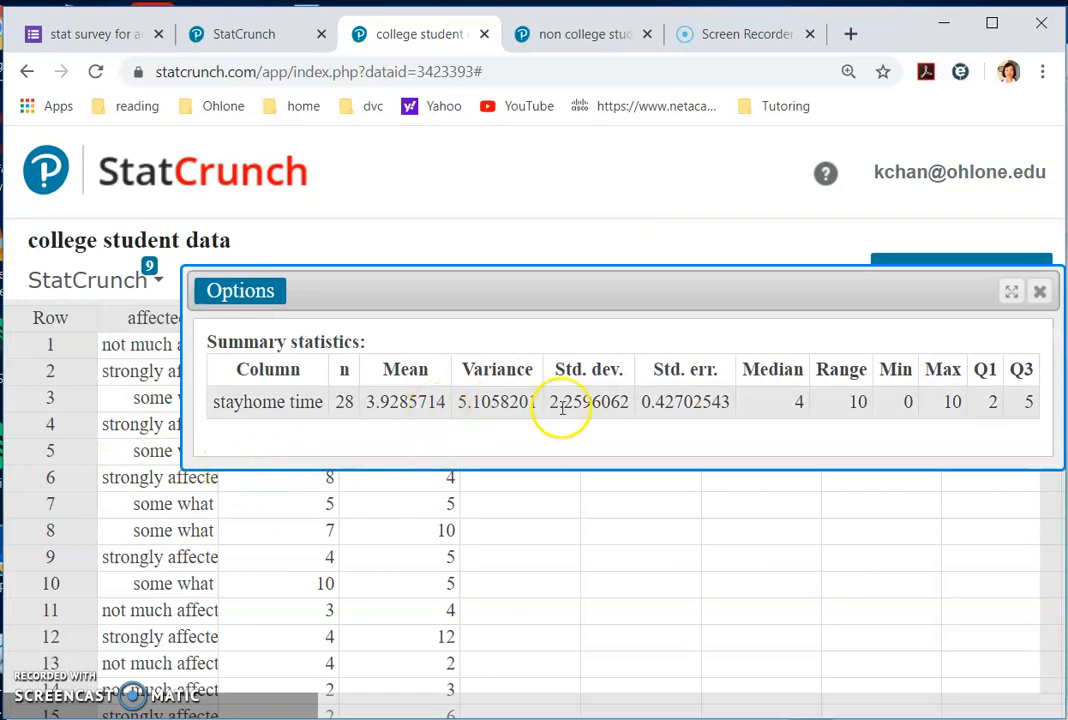
key(alt+Tab)
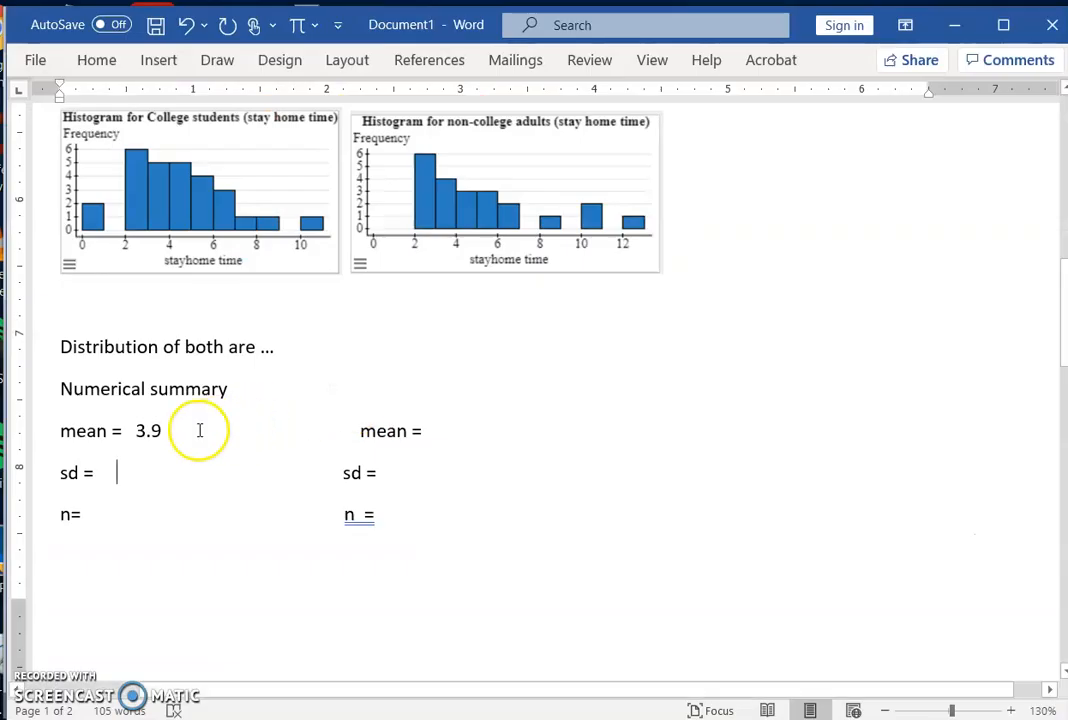
text(2.3)
click(103, 513)
text(28)
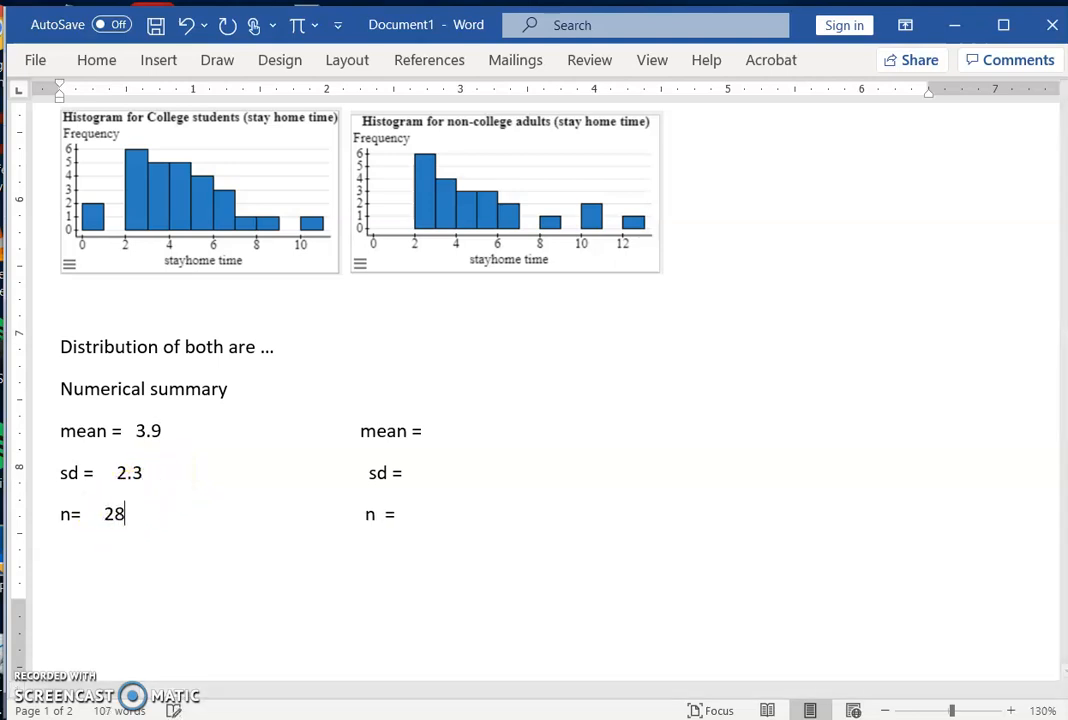
Add "median = 4" after the college students' mean, using the StatCrunch summary results
click(183, 427)
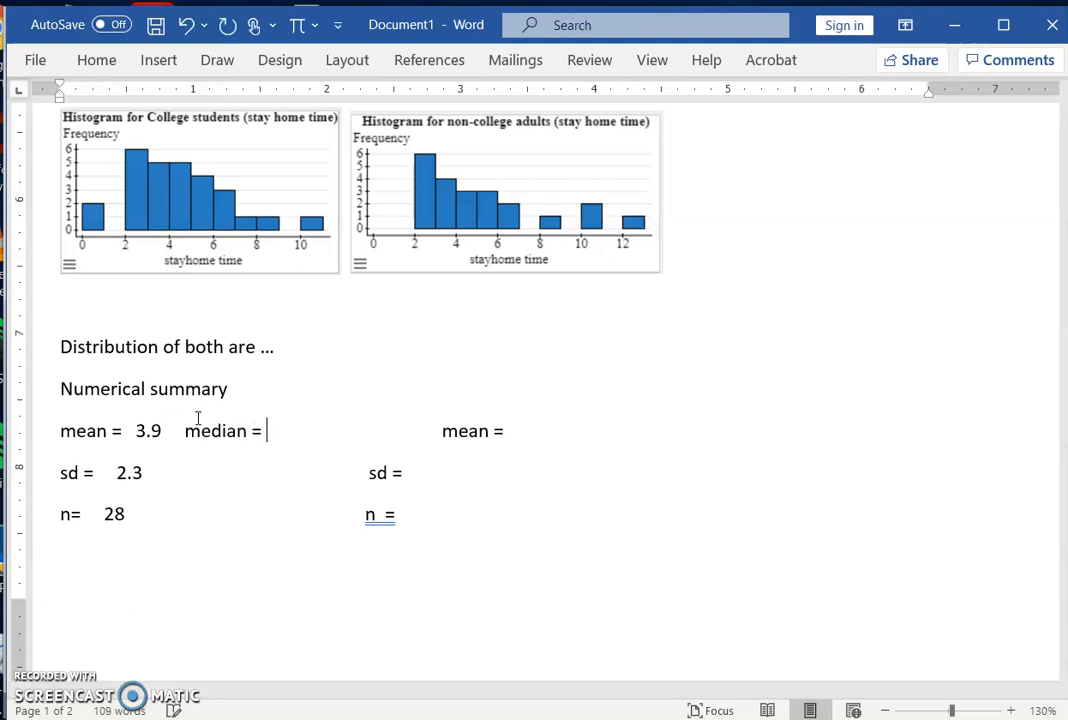
key(alt+Tab)
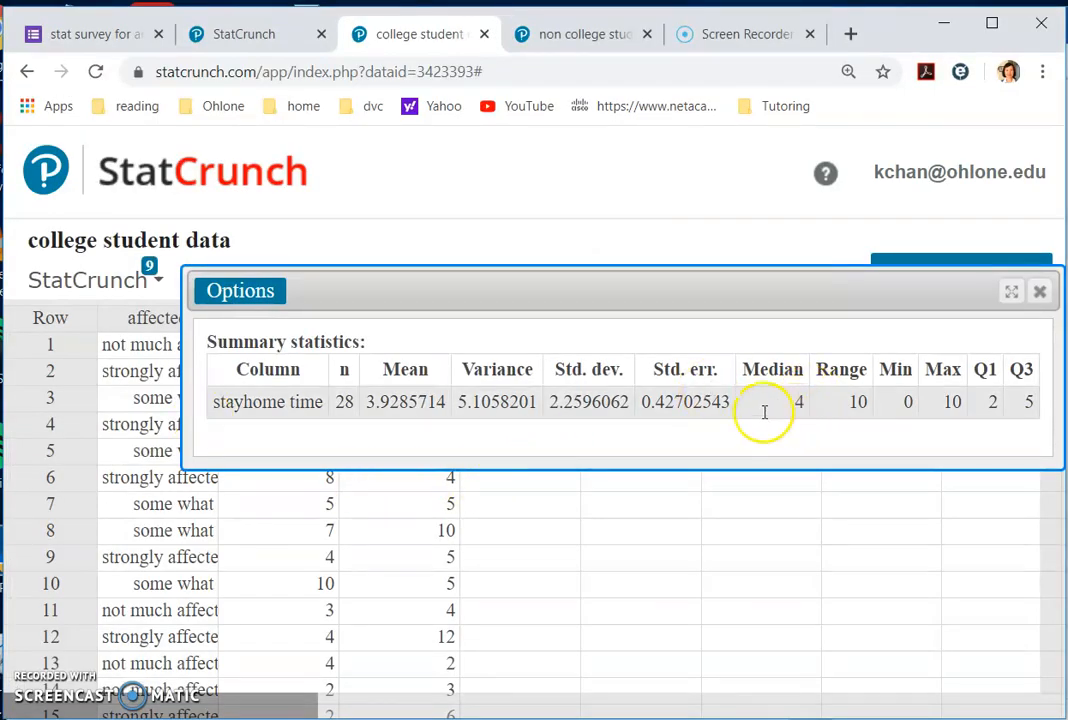
key(alt+Tab)
text(4)
Remove the extra spaces before the second "mean =" so it lines up with the population 2 sd label
click(319, 430)
key(BackSpace)
key(BackSpace)
key(BackSpace)
key(BackSpace)
key(BackSpace)
key(BackSpace)
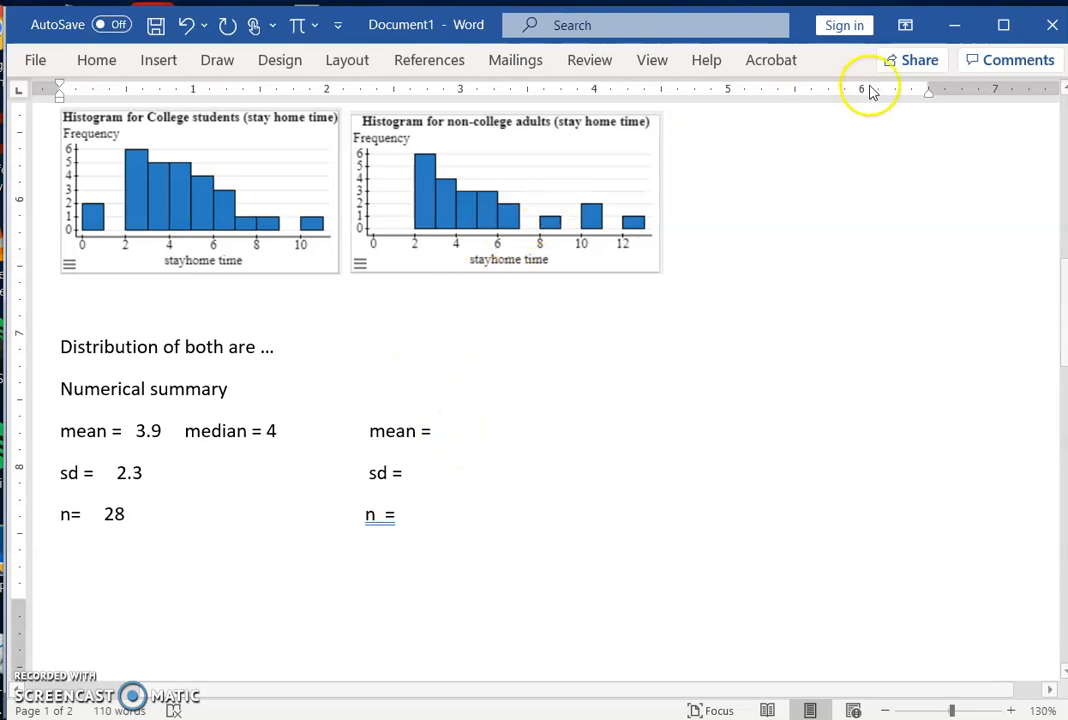
Switch to StatCrunch and compute summary statistics for the stayhome time column in the non college student data
click(954, 25)
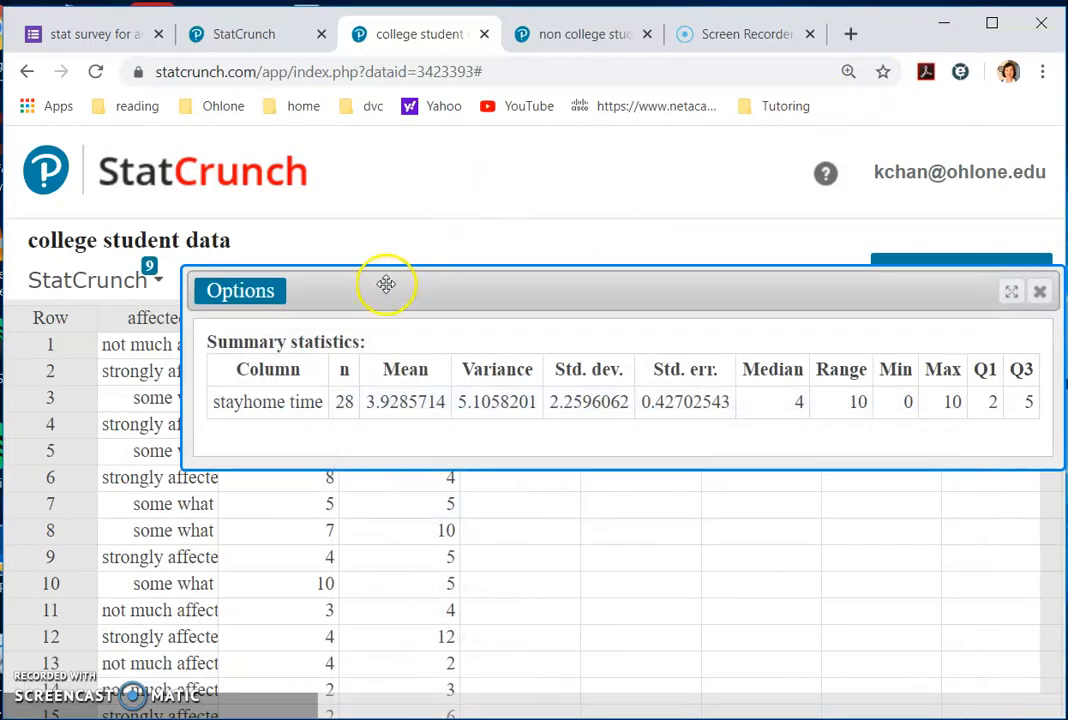
click(586, 38)
click(281, 287)
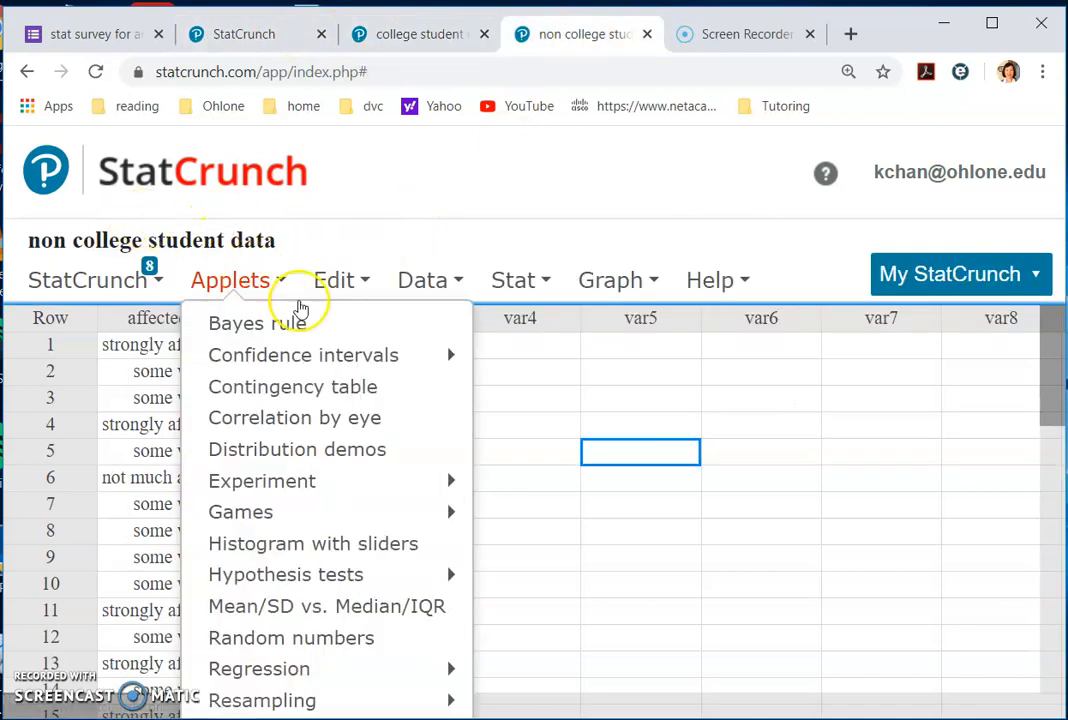
mouse_move(441, 358)
click(524, 280)
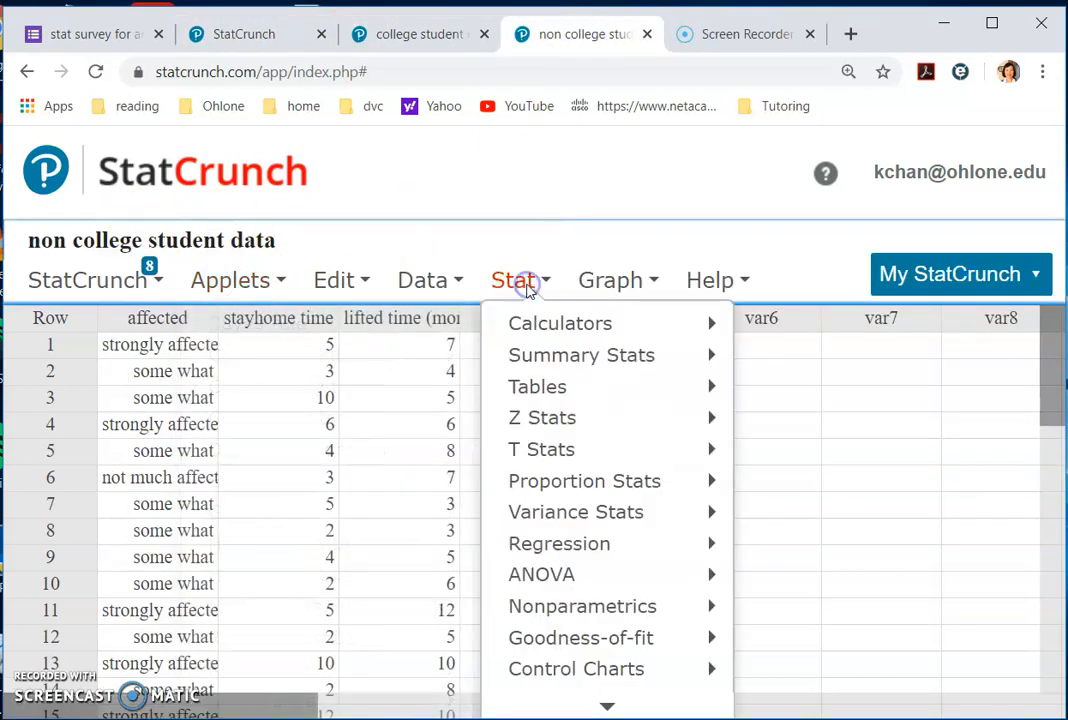
mouse_move(671, 360)
click(790, 362)
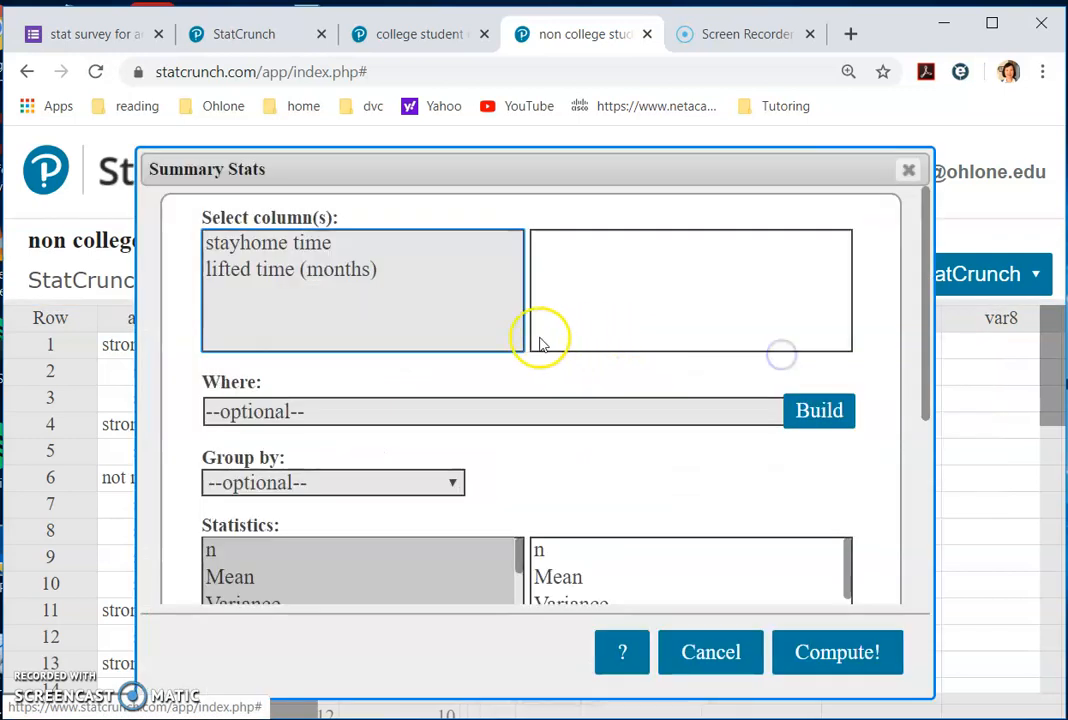
click(343, 242)
click(820, 650)
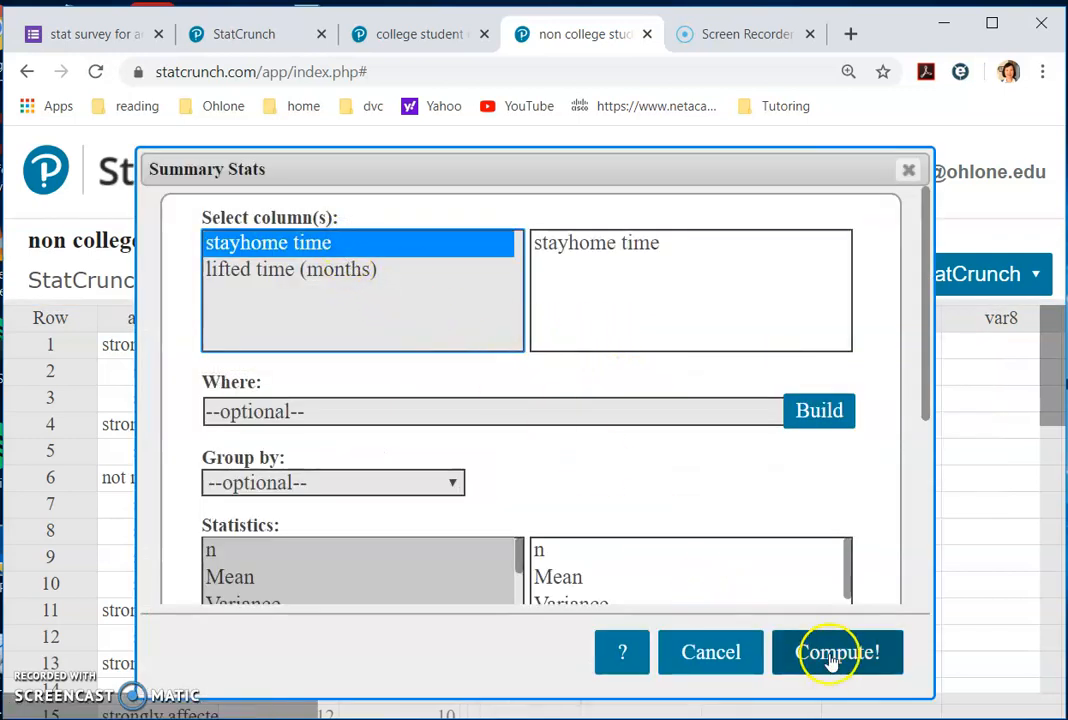
drag(588, 512, 806, 353)
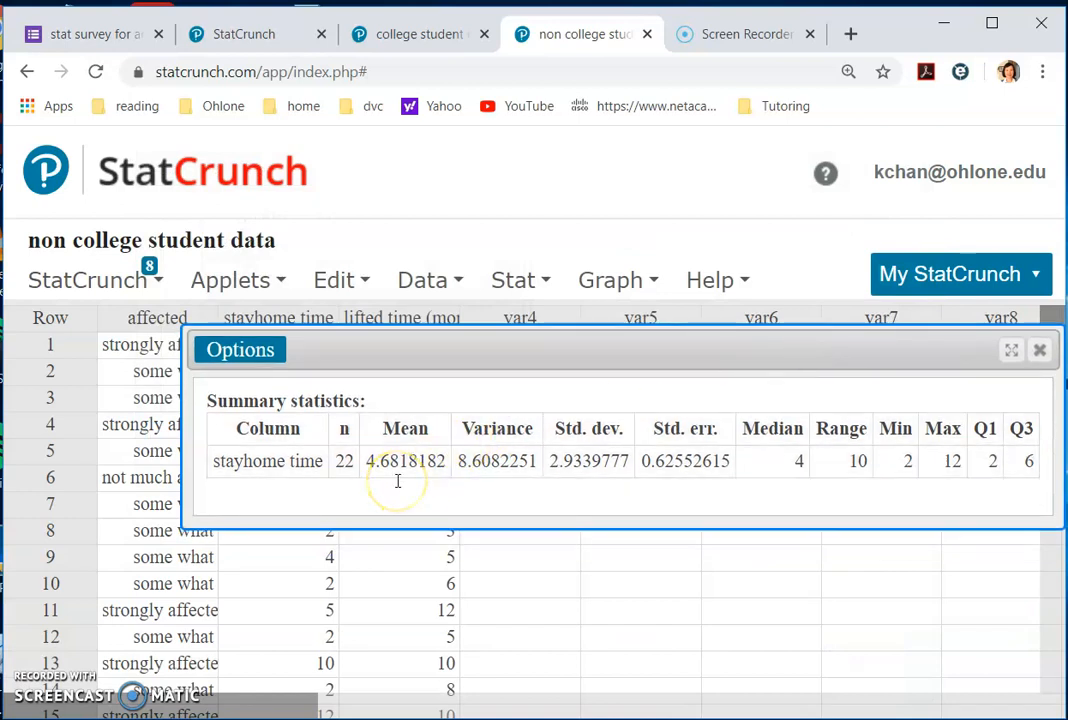
click(524, 476)
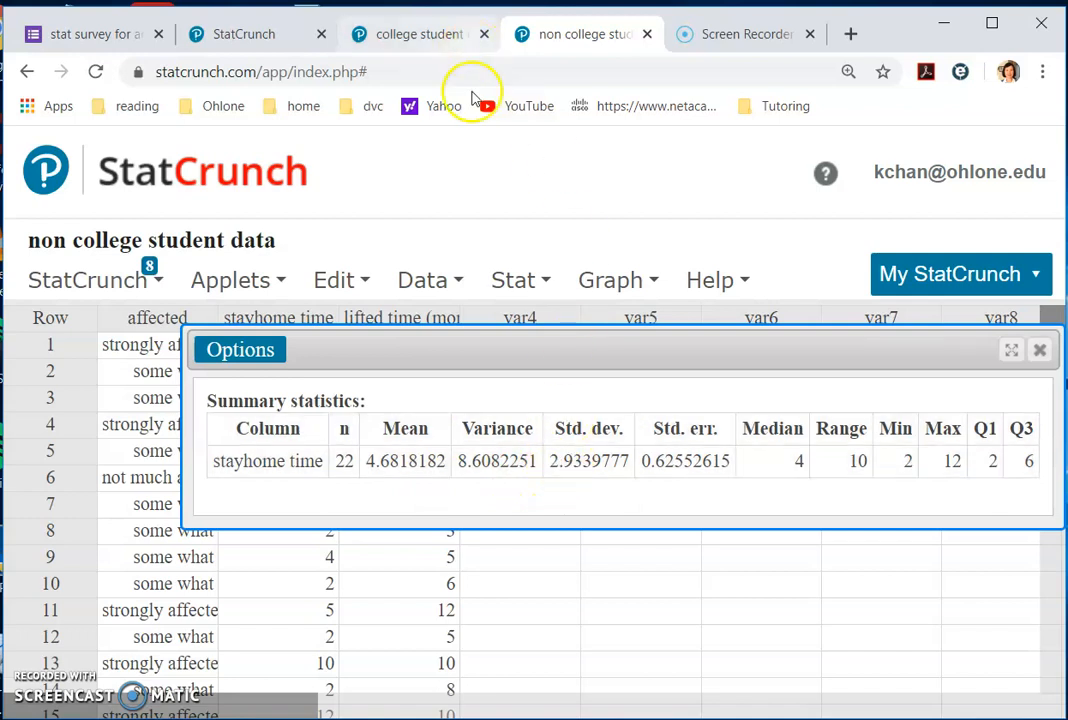
Switch to the Word report and fill in the non-college adults' mean as 4.7, sd as 2.9 and n as 22
click(670, 719)
click(458, 430)
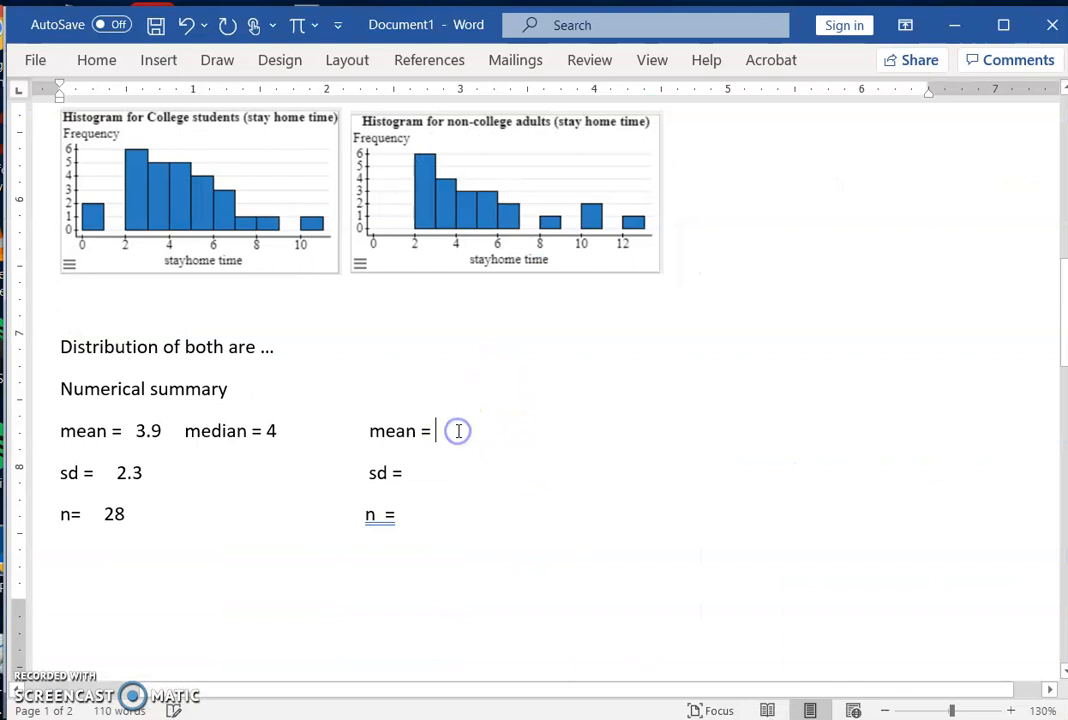
text(4.7)
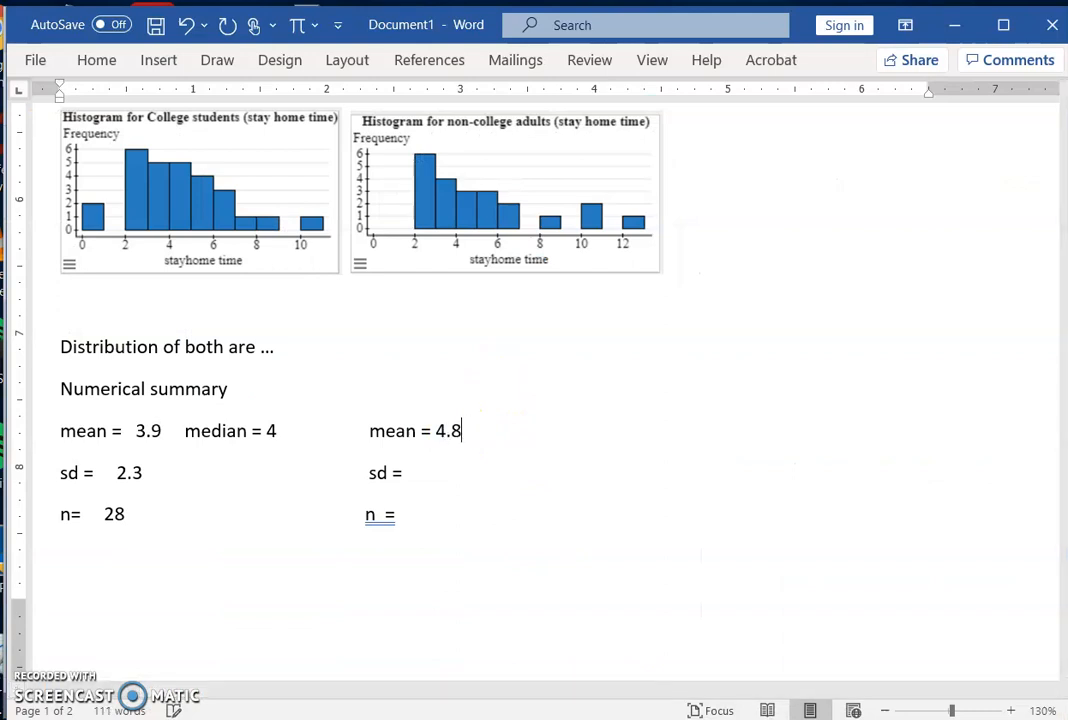
click(420, 471)
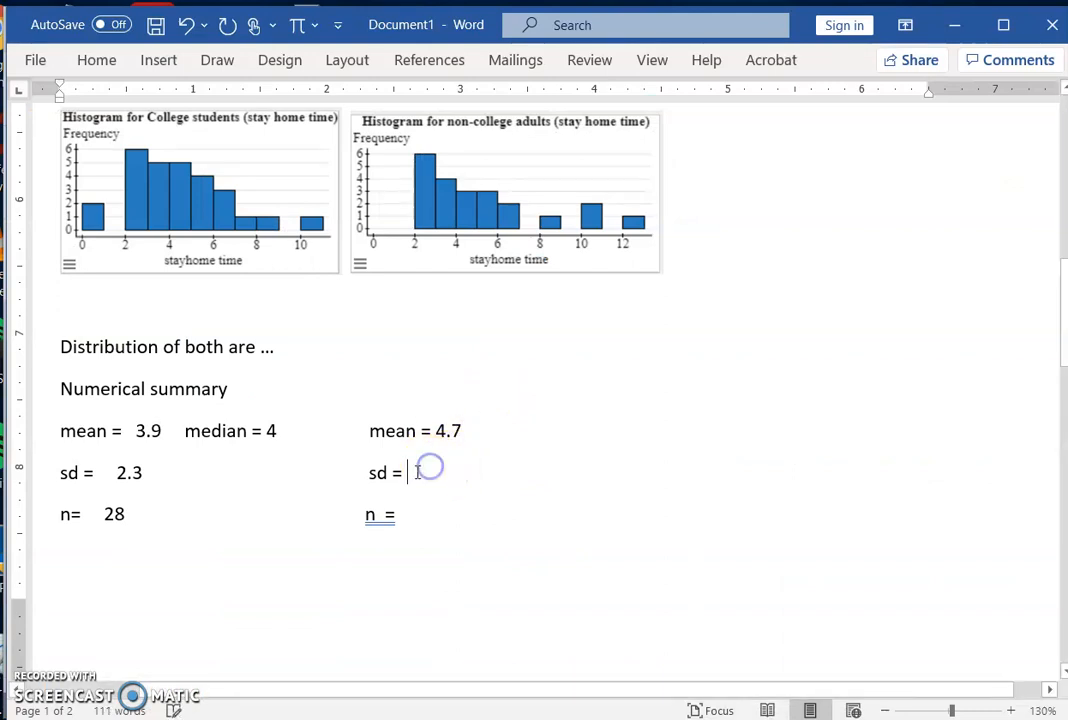
text(2.9)
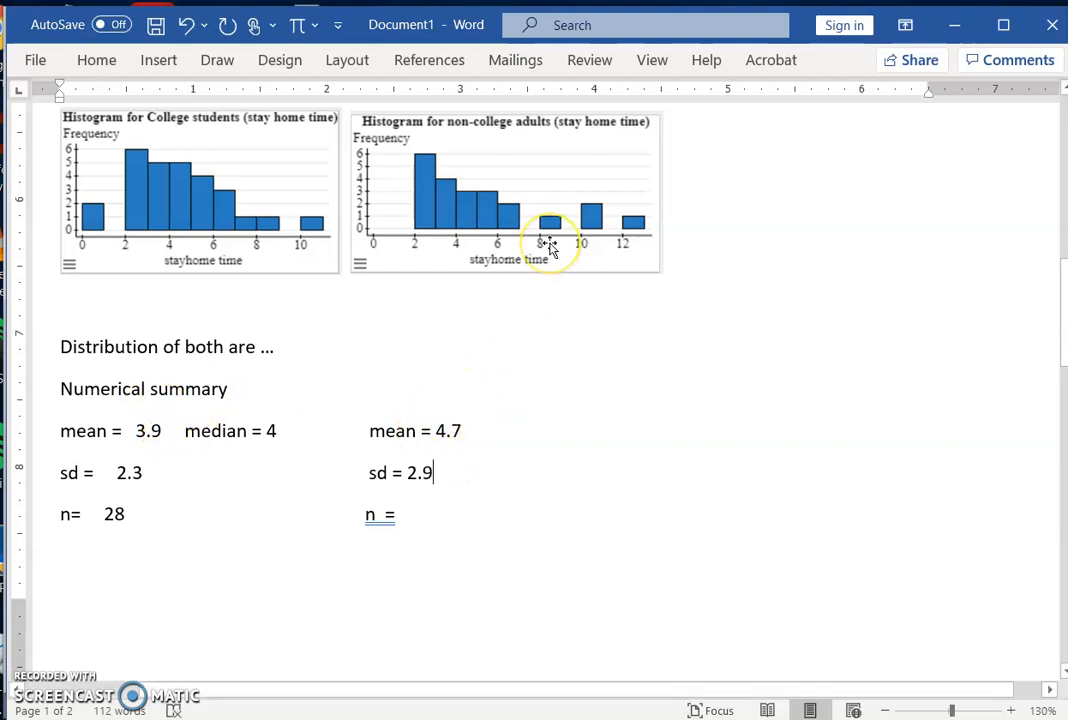
click(416, 512)
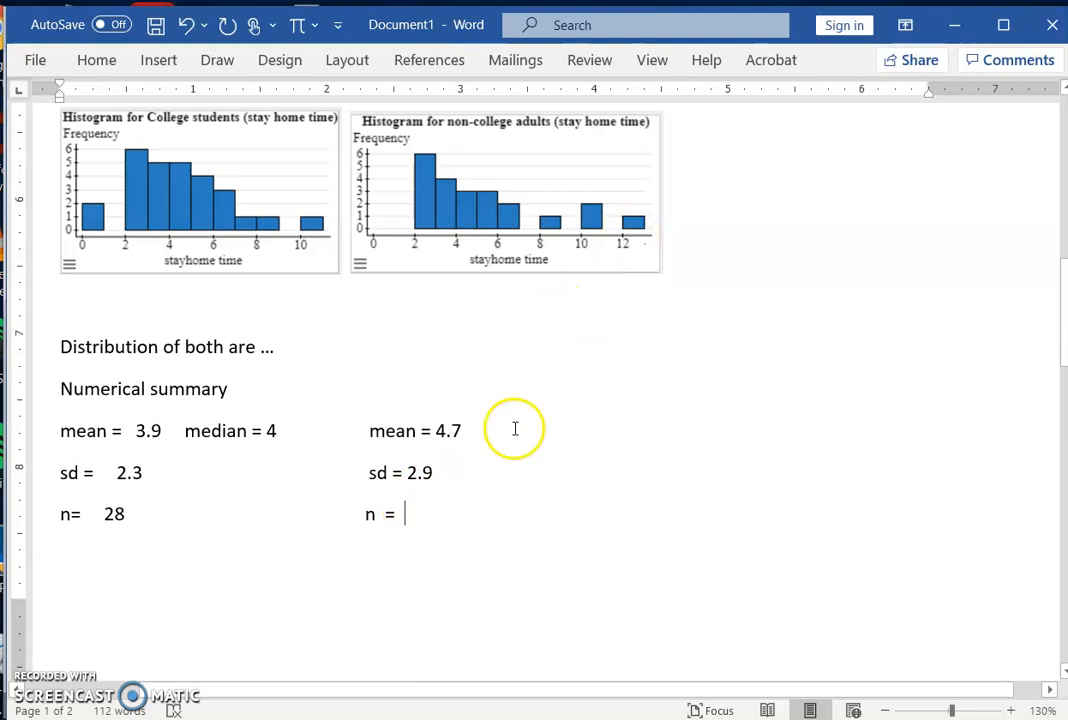
text(22)
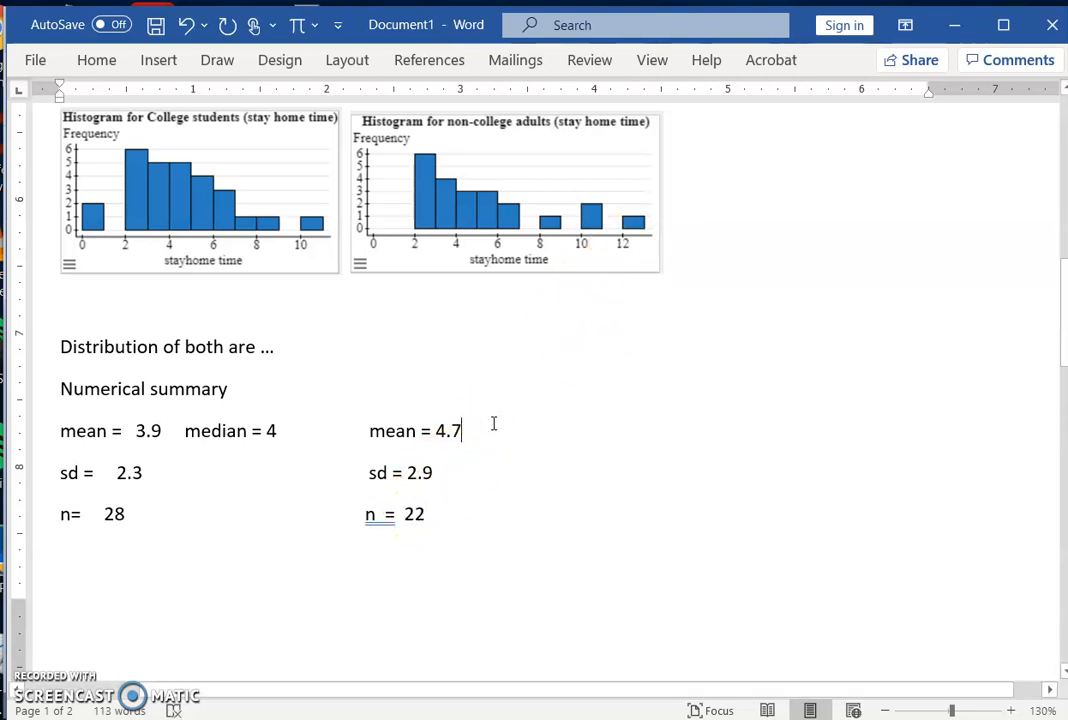
Add ", median = 4" after the non-college adults' mean, taking the value from the StatCrunch summary results
text(,  median =)
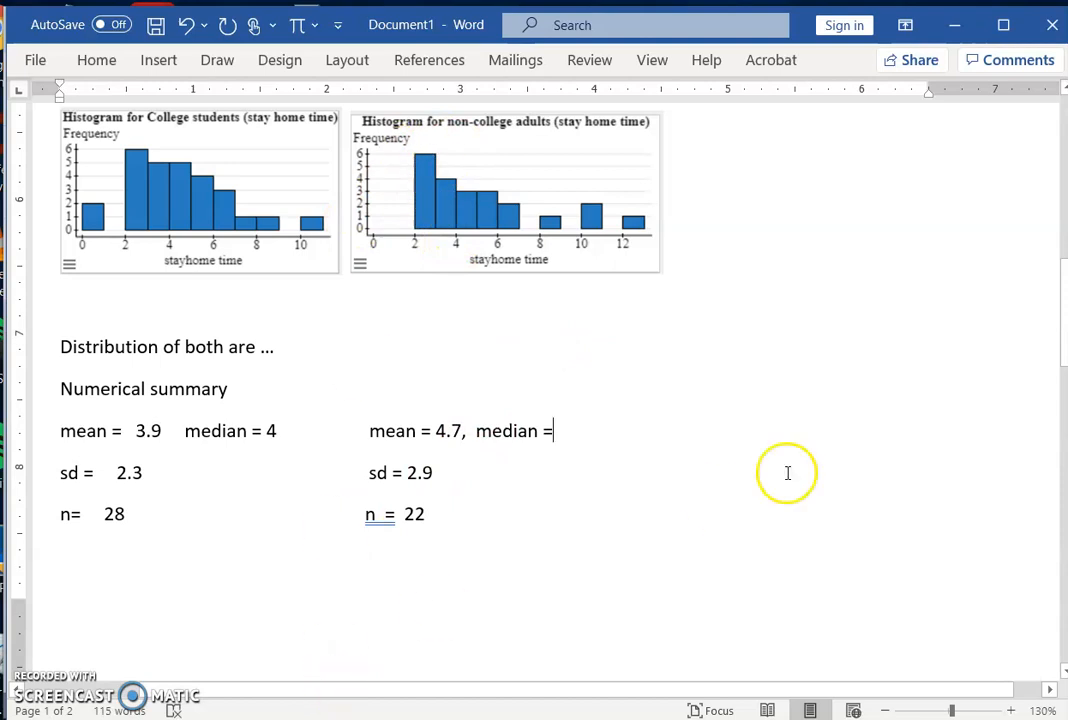
click(957, 30)
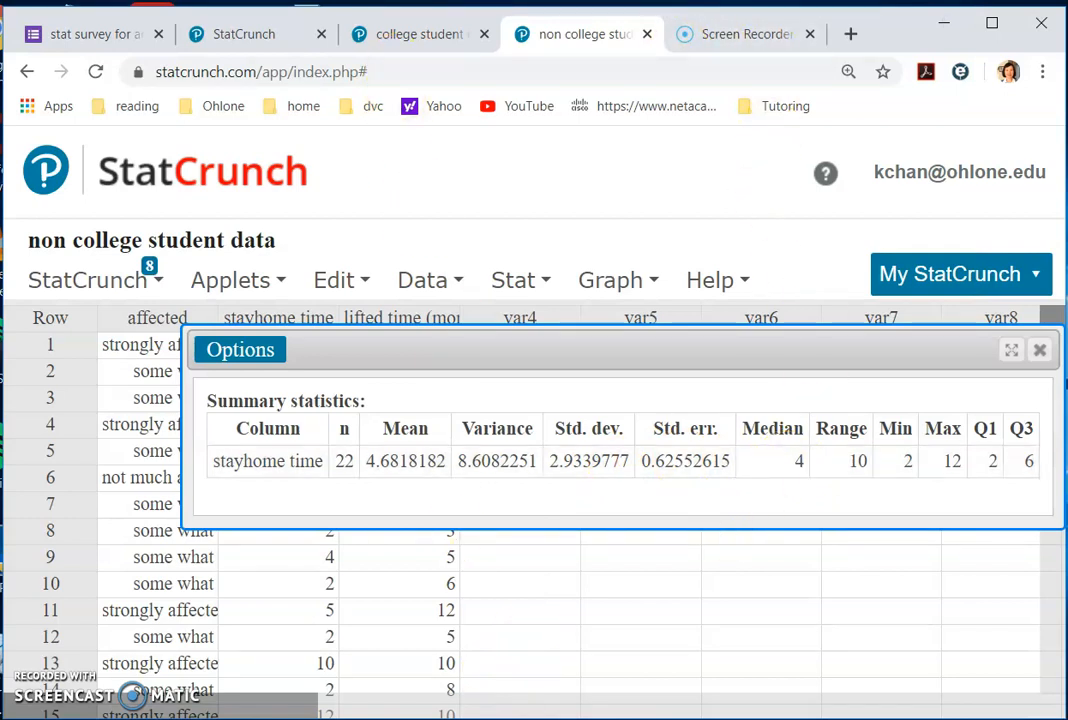
click(656, 706)
click(572, 437)
text(4)
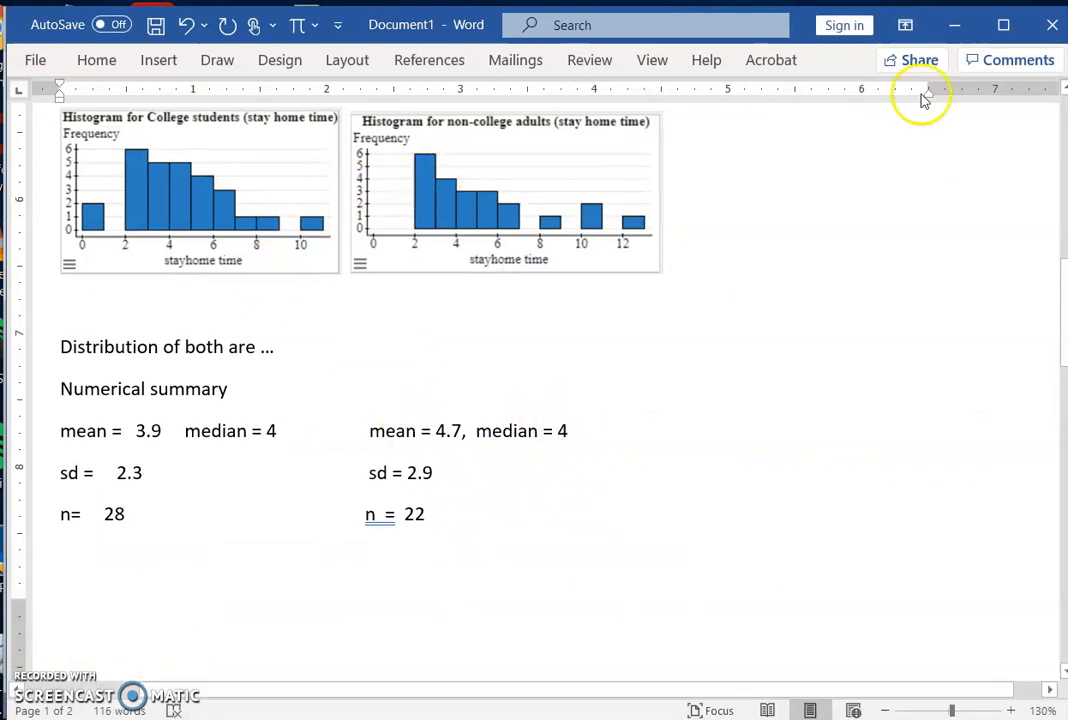
Review the report's scatter plot section, then close the summary statistics results for both data sets in StatCrunch
scroll(484, 590, down, 5)
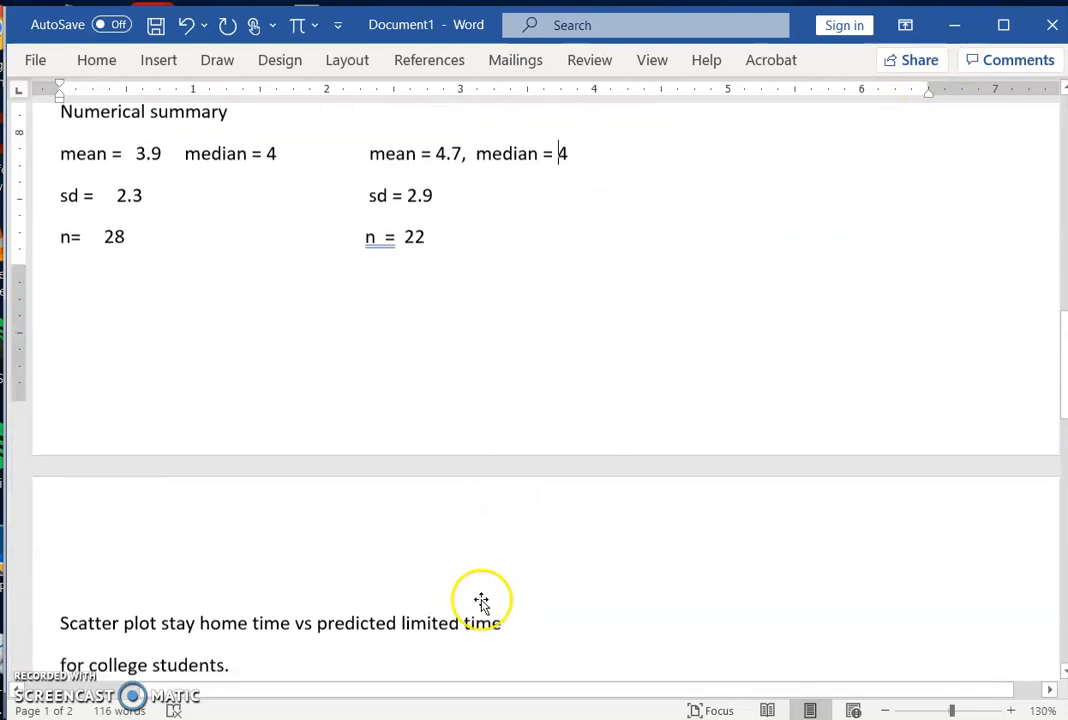
scroll(481, 601, down, 7)
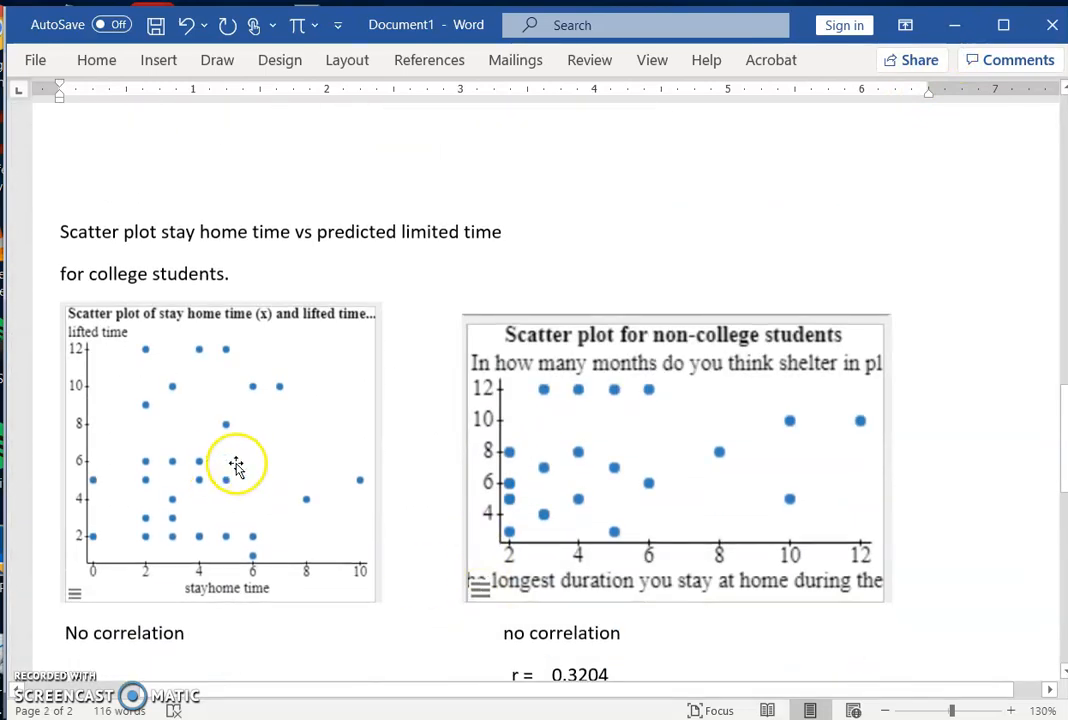
scroll(236, 465, down, 2)
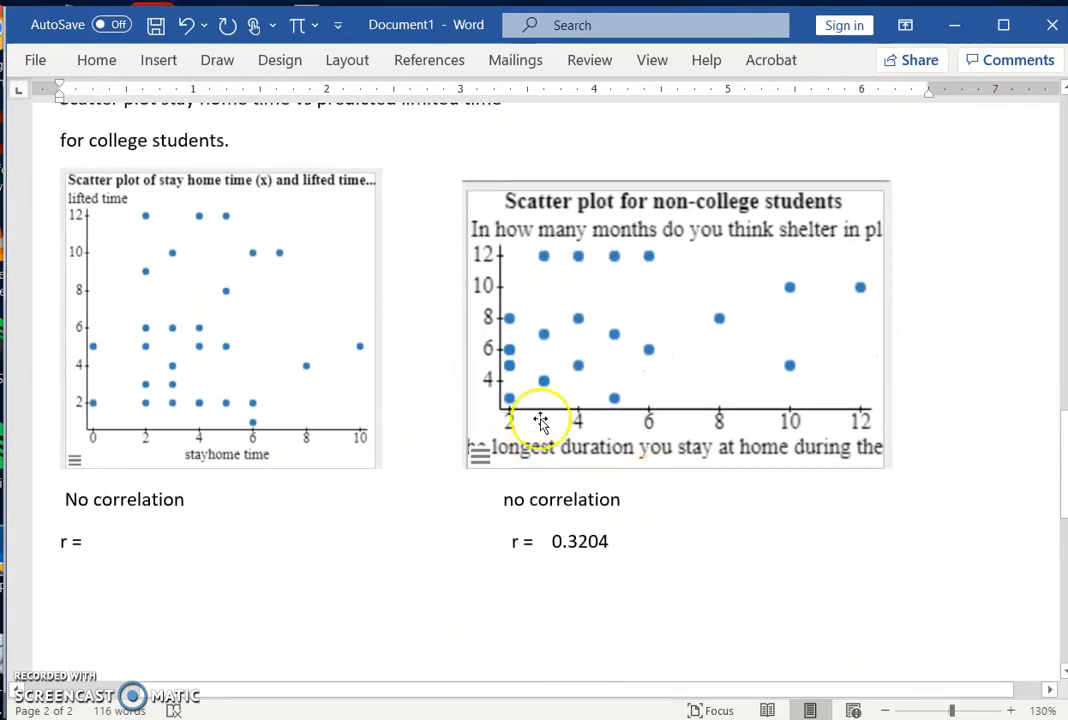
click(955, 28)
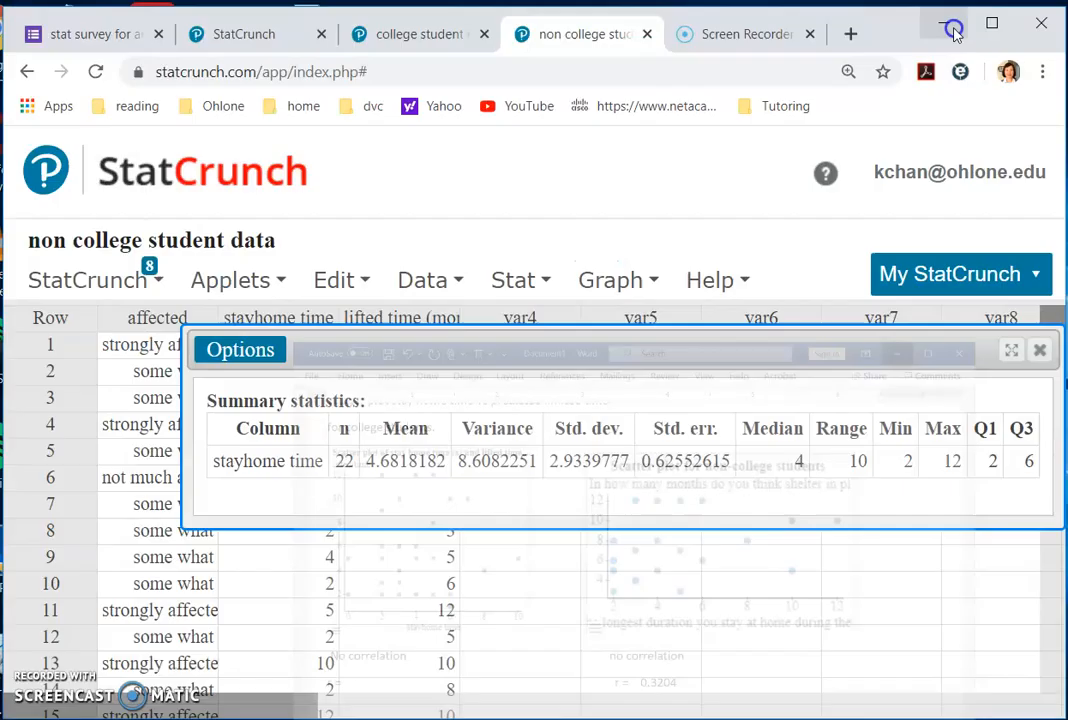
click(1040, 350)
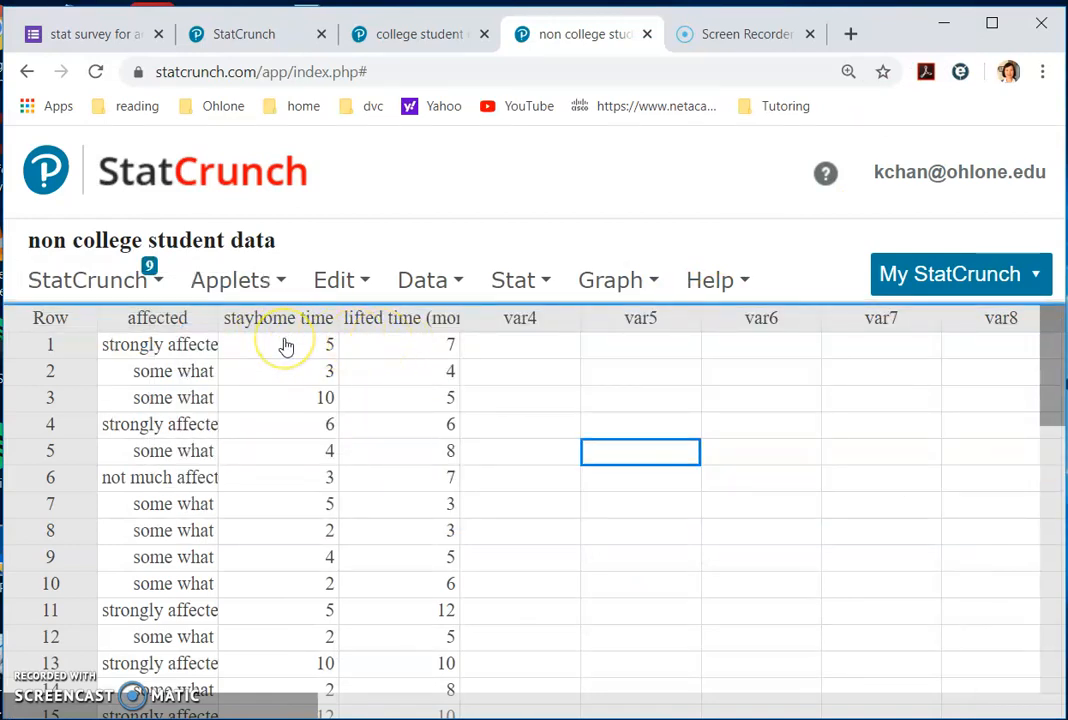
click(409, 347)
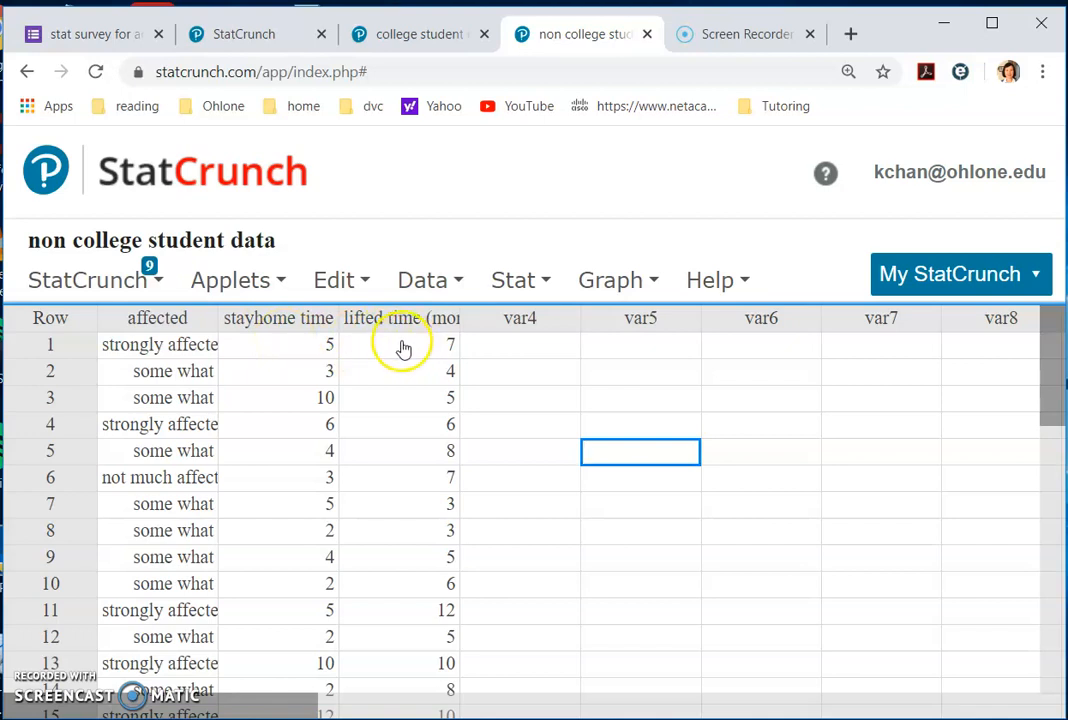
click(420, 36)
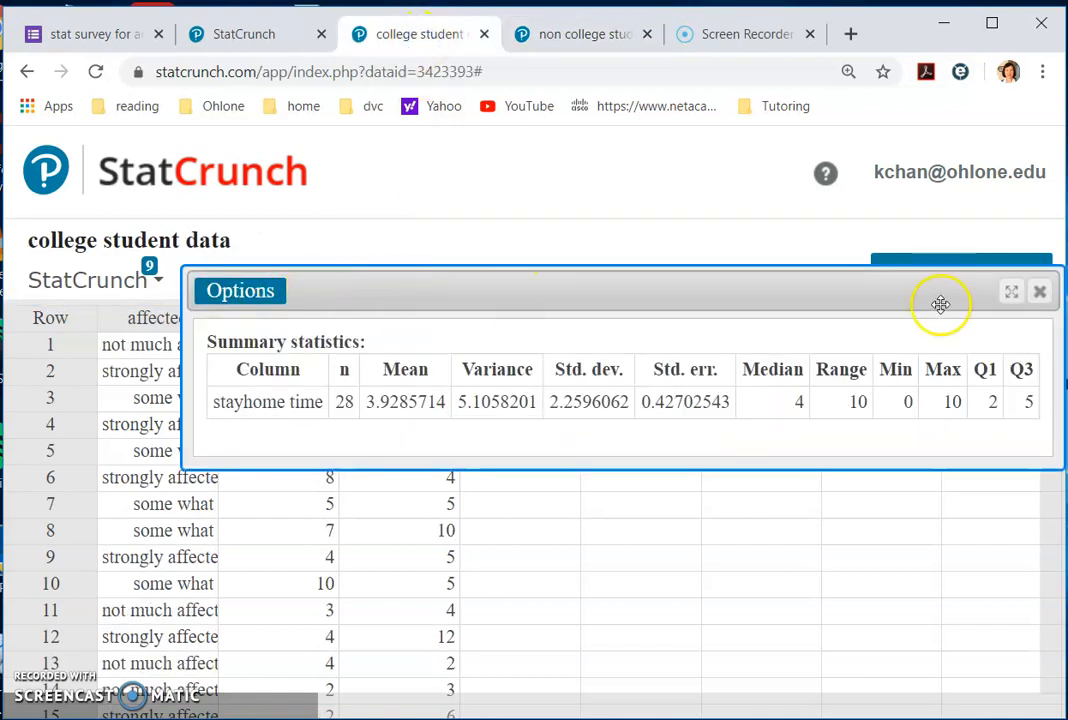
click(1040, 298)
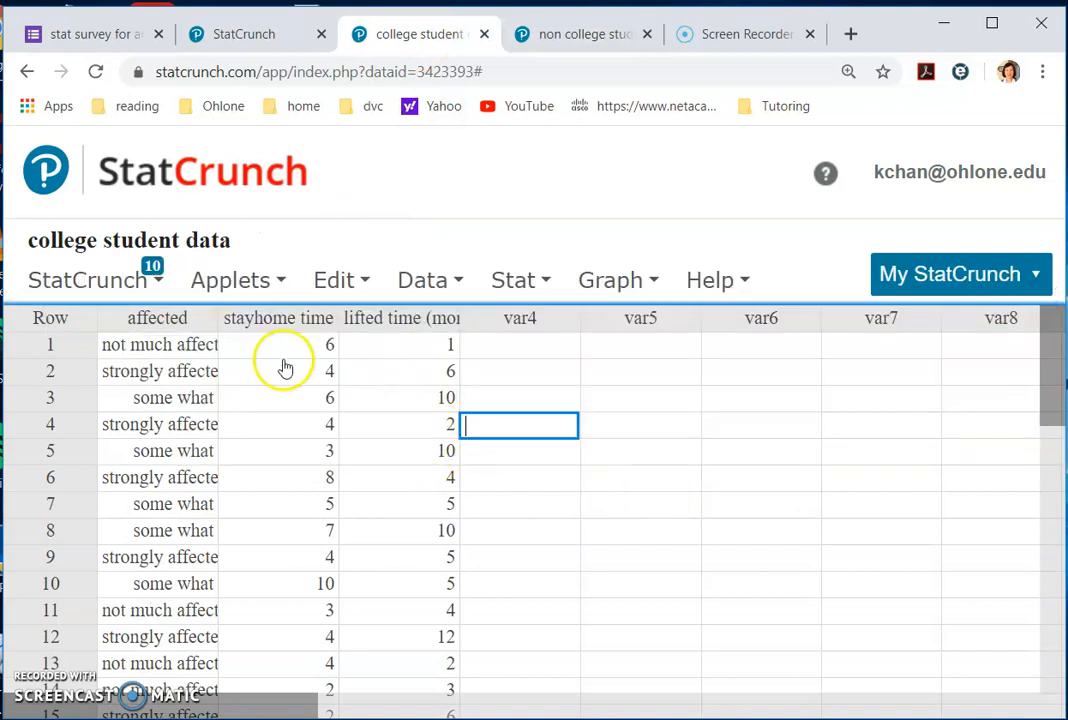
Set up a scatter plot of the college student data with stayhome time as X and lifted time (months) as Y
click(615, 283)
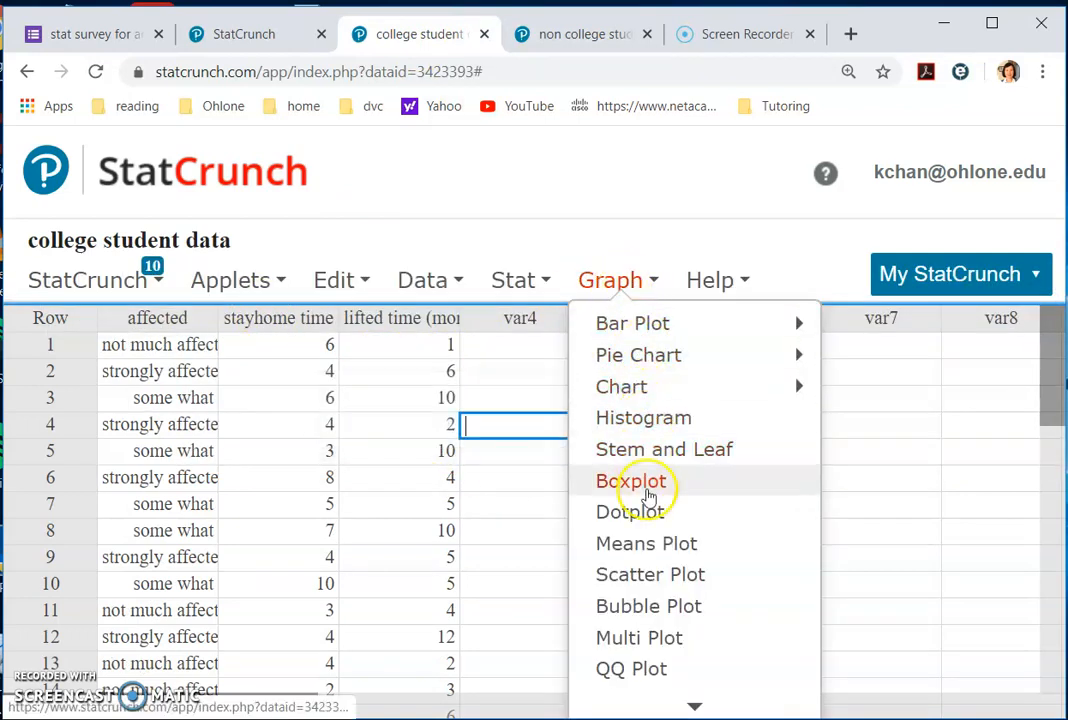
click(658, 575)
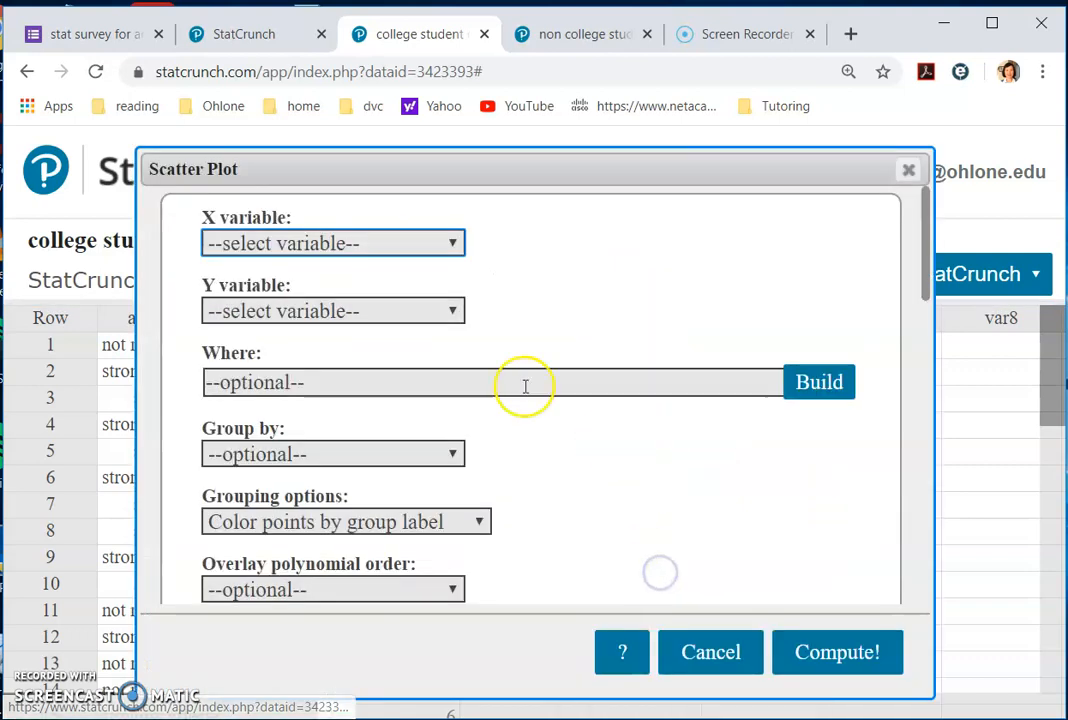
click(450, 244)
click(447, 304)
click(453, 310)
click(432, 410)
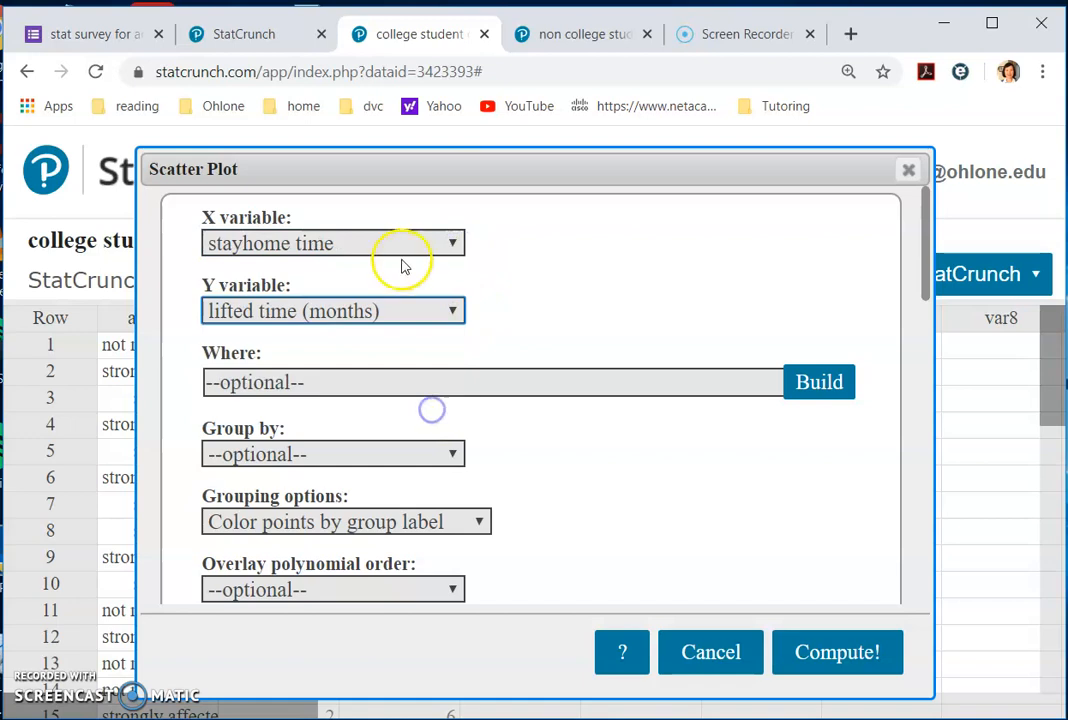
Title the graph "Scatter plot for college students (stay home vs lifted time)", compute it and switch back to the Word report
drag(536, 167, 742, 107)
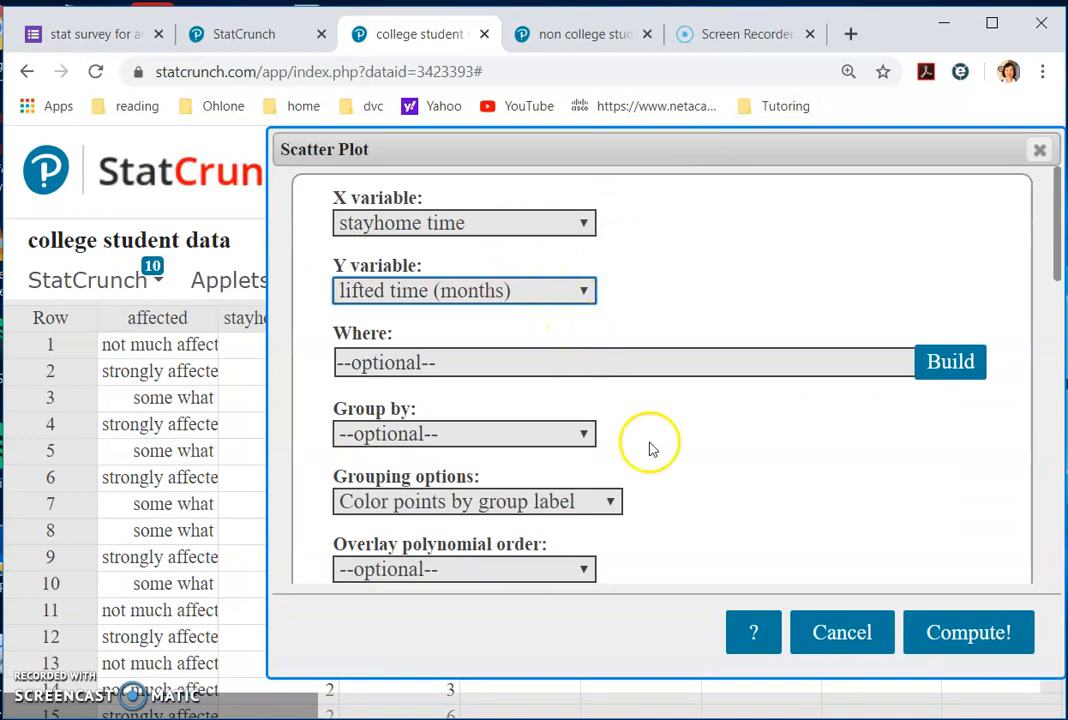
scroll(660, 454, down, 1)
scroll(690, 455, down, 1)
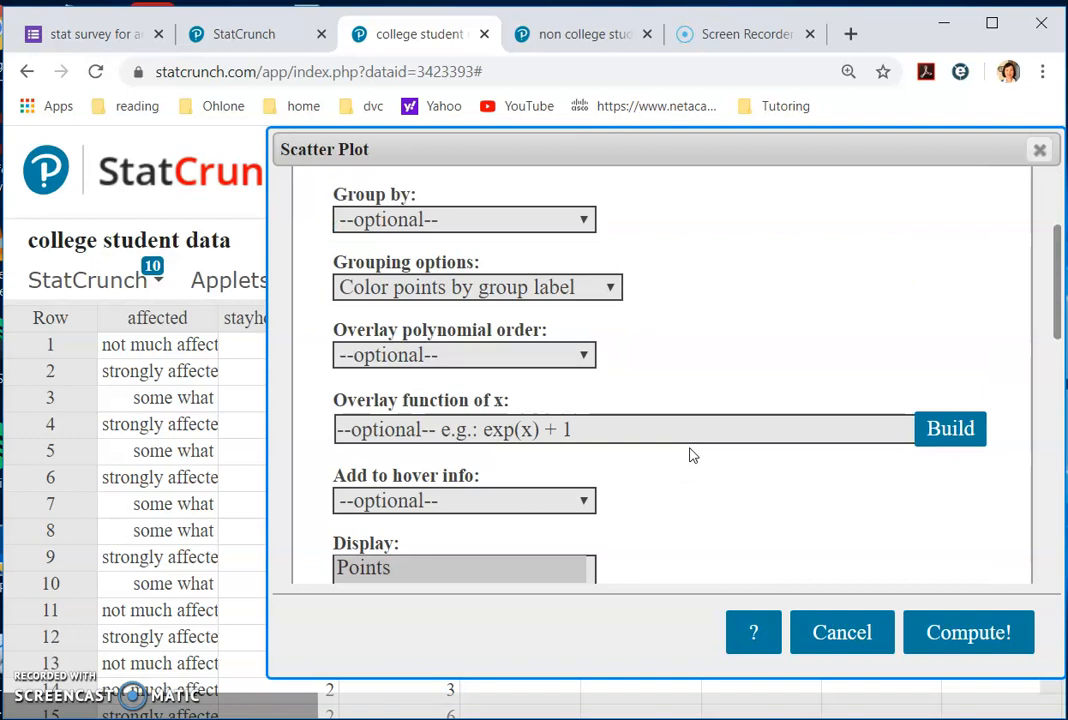
scroll(690, 455, up, 1)
scroll(690, 455, down, 7)
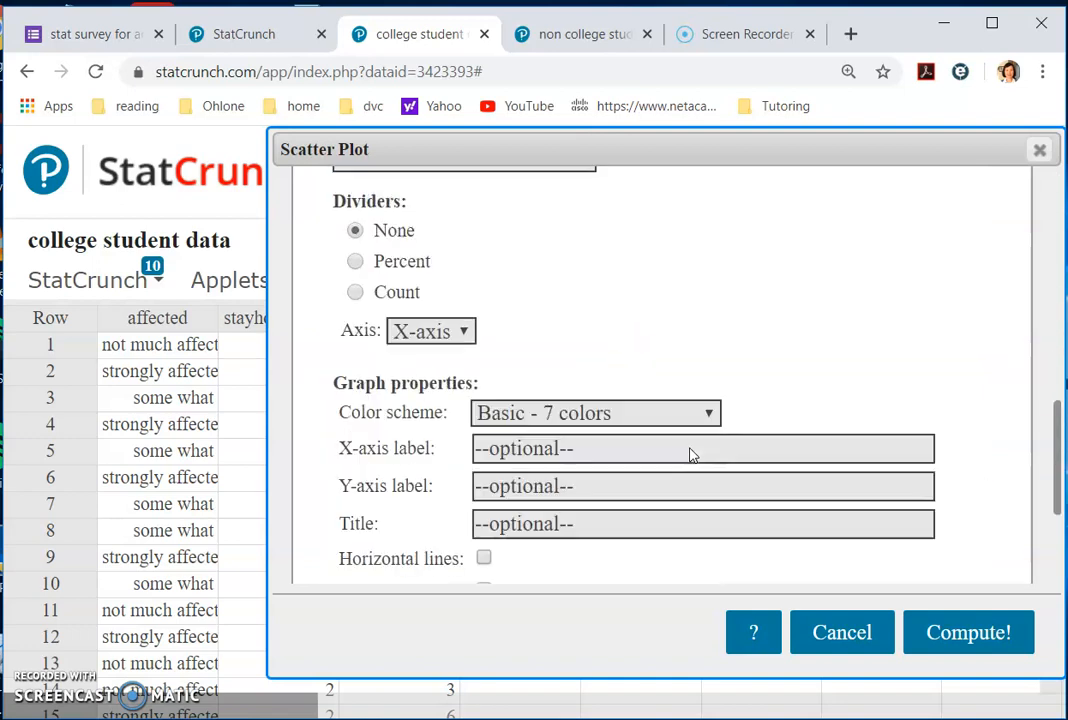
click(580, 515)
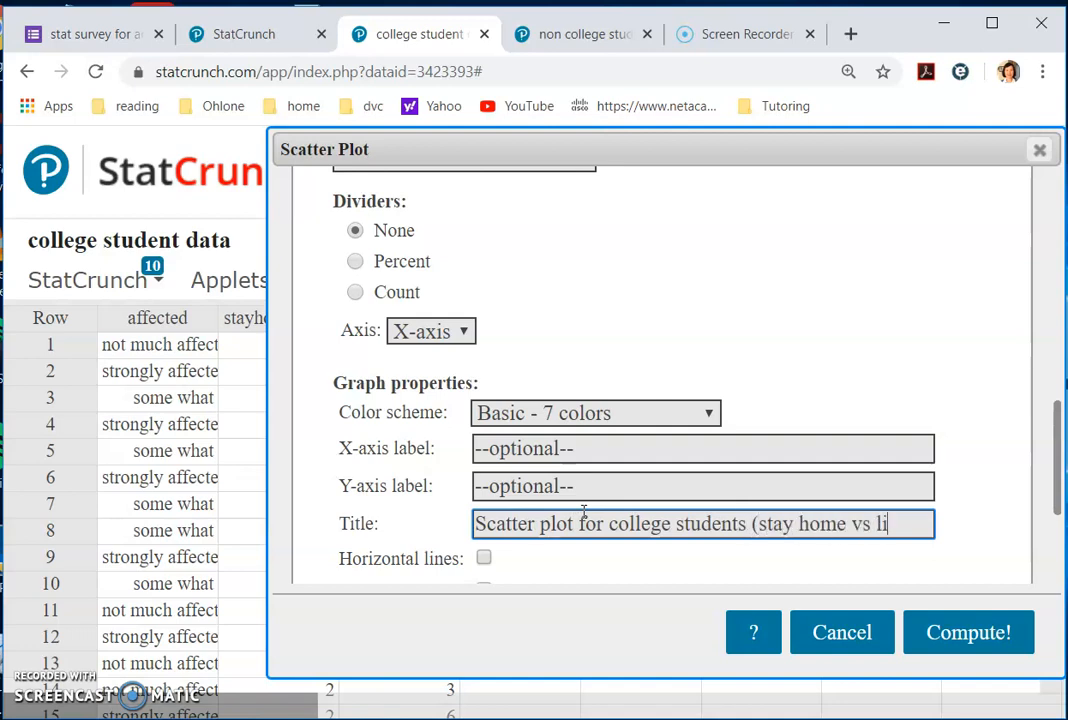
text(d time))
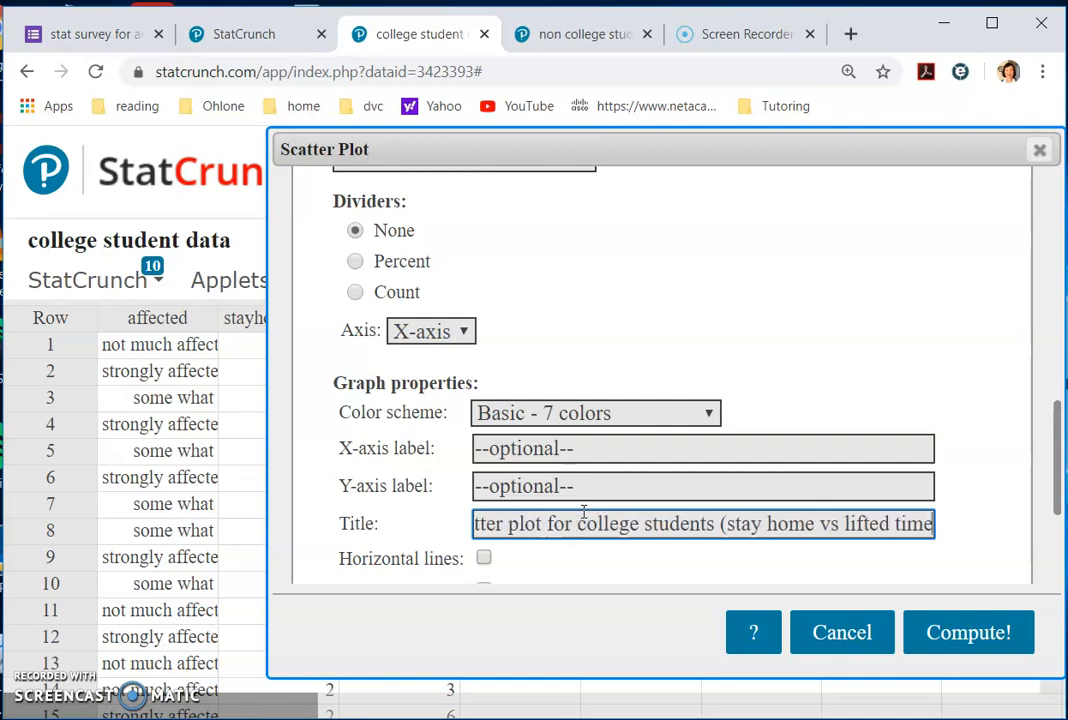
click(563, 527)
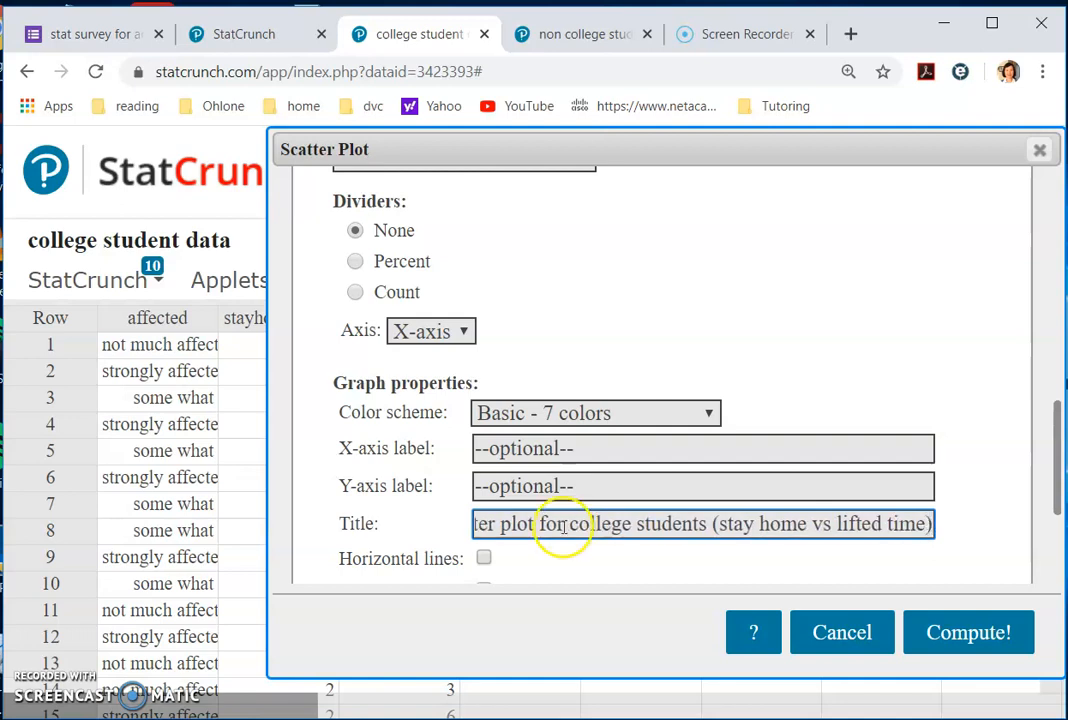
click(985, 628)
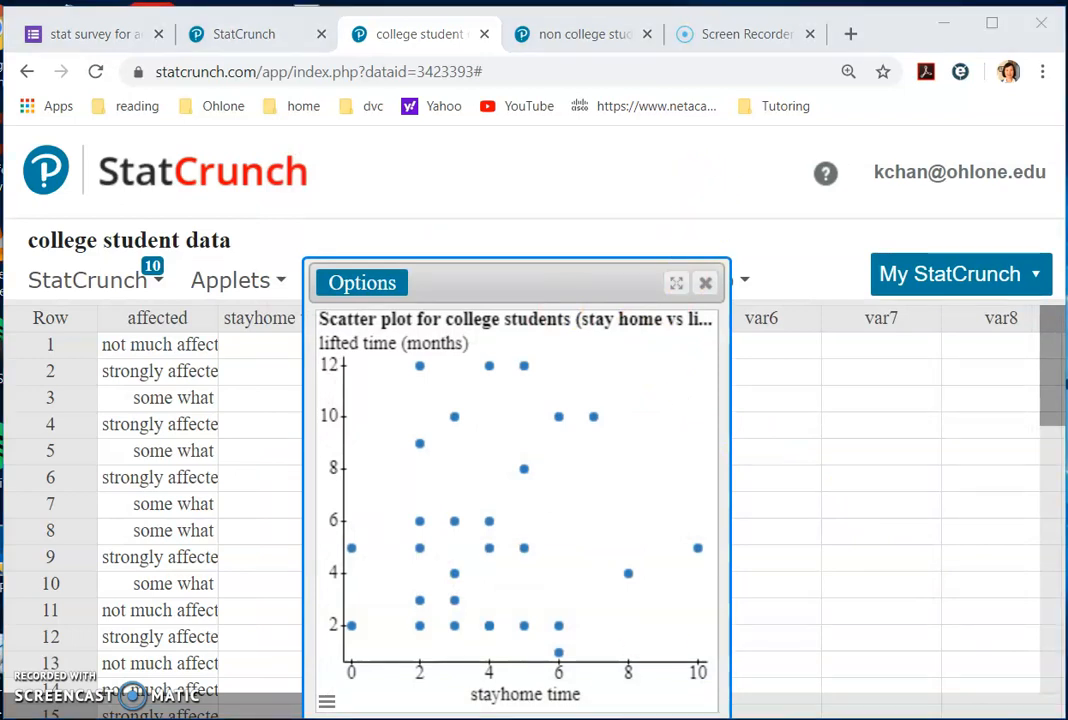
key(alt+Tab)
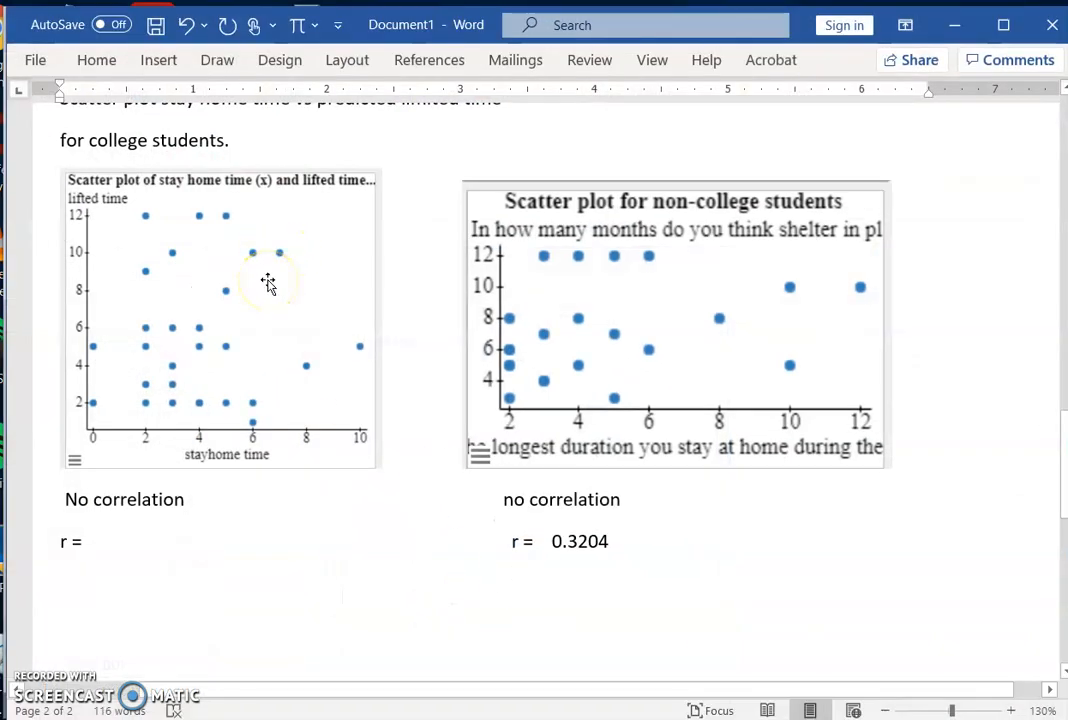
Set up a scatter plot of the non-college student data in StatCrunch with stayhome time as X and lifted time (months) as Y
click(951, 30)
click(577, 37)
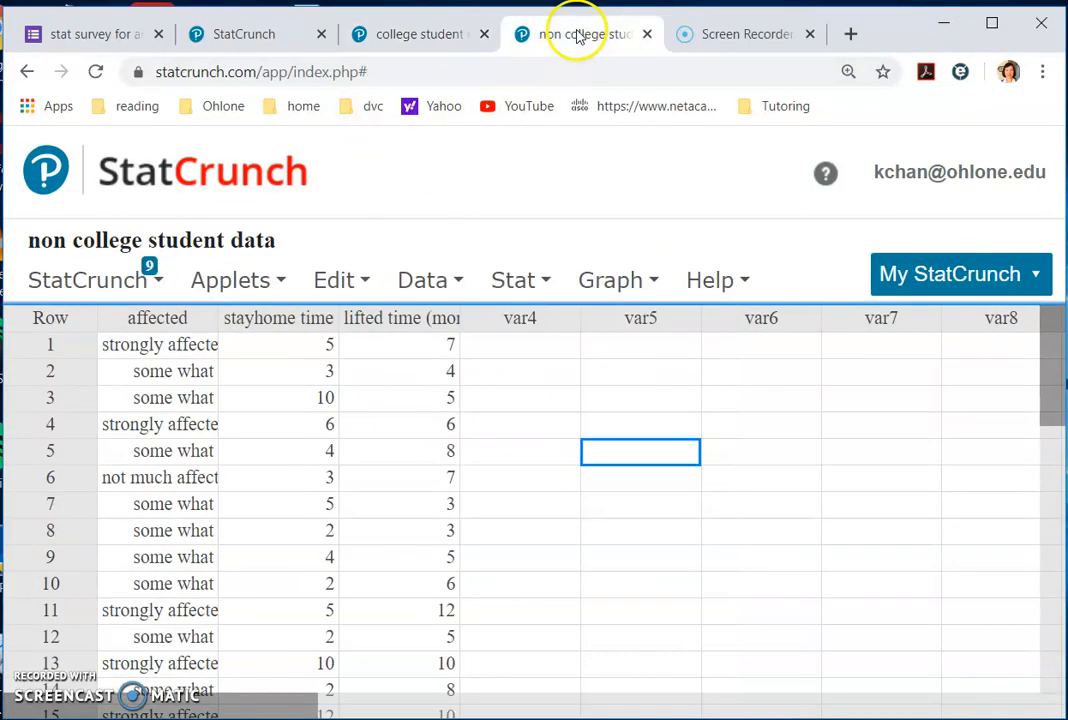
click(608, 278)
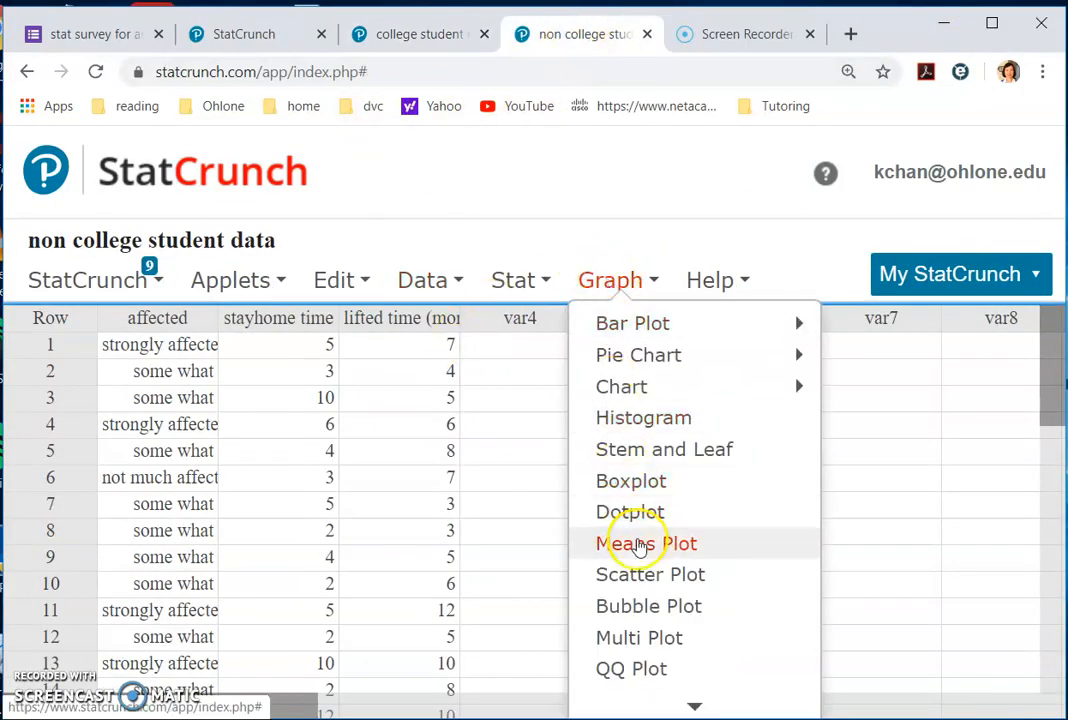
click(655, 577)
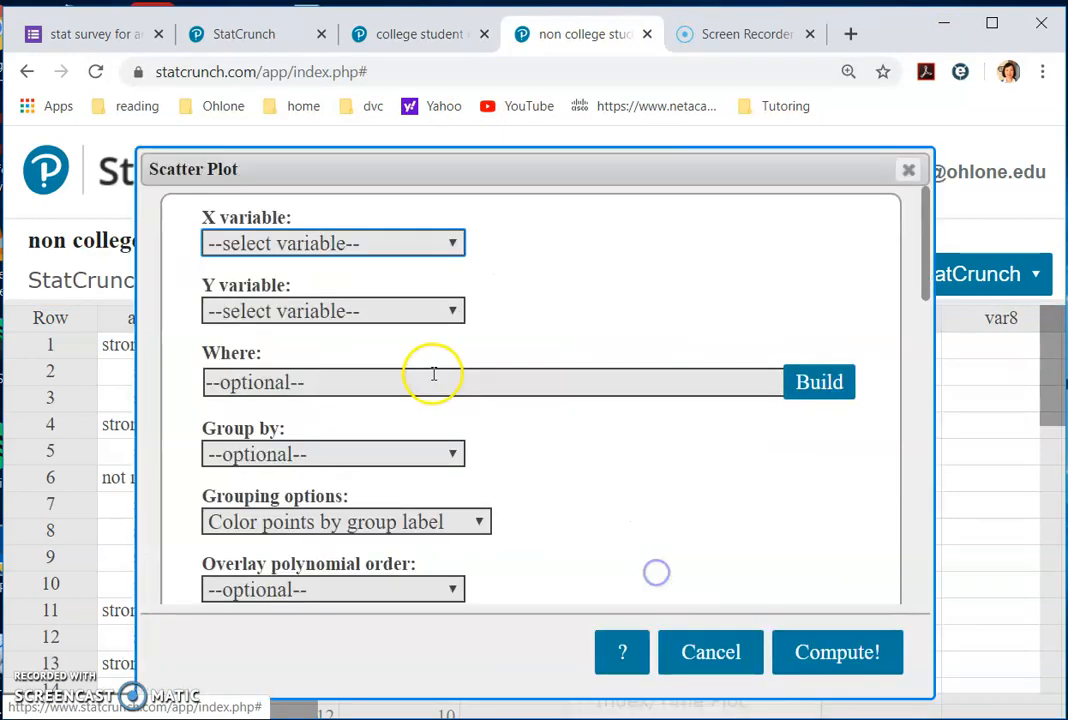
click(450, 245)
click(447, 298)
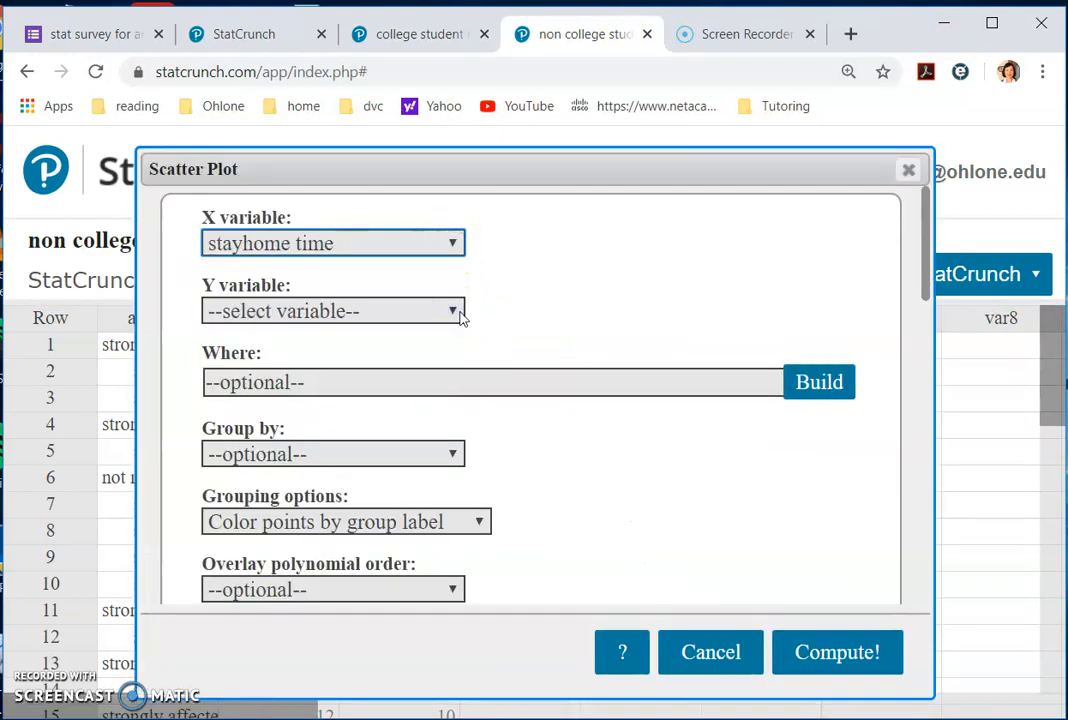
click(459, 314)
click(443, 408)
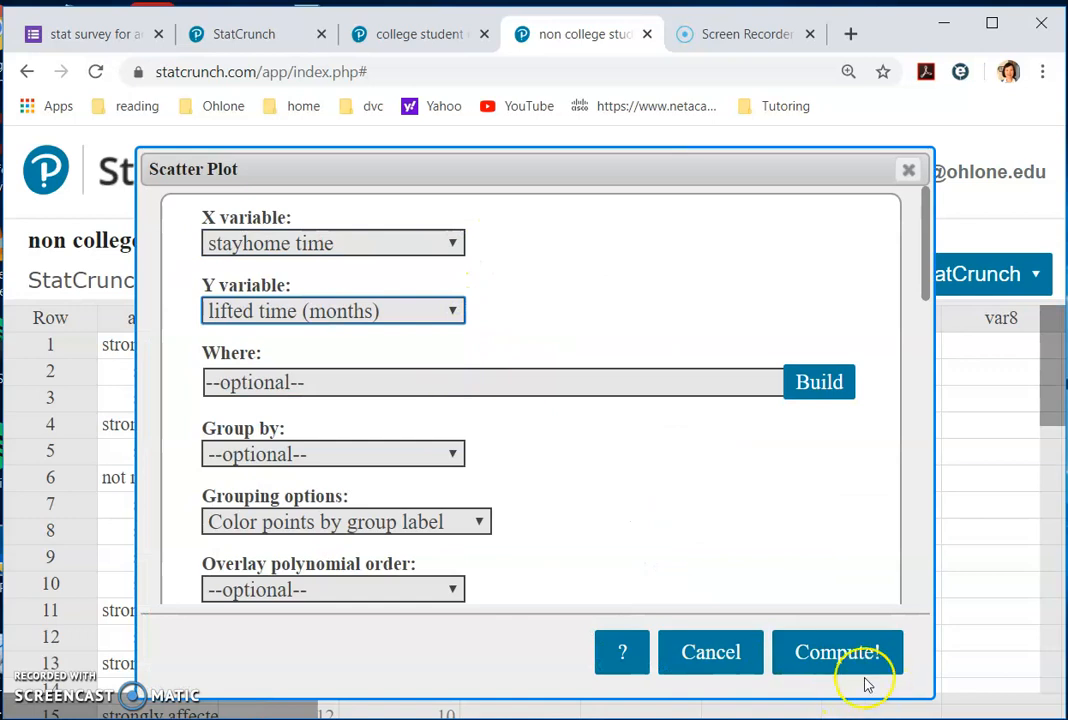
Title the graph "Scatte plot for non-college adults (stay home vs lifted time)" and compute it
scroll(648, 493, down, 10)
click(455, 539)
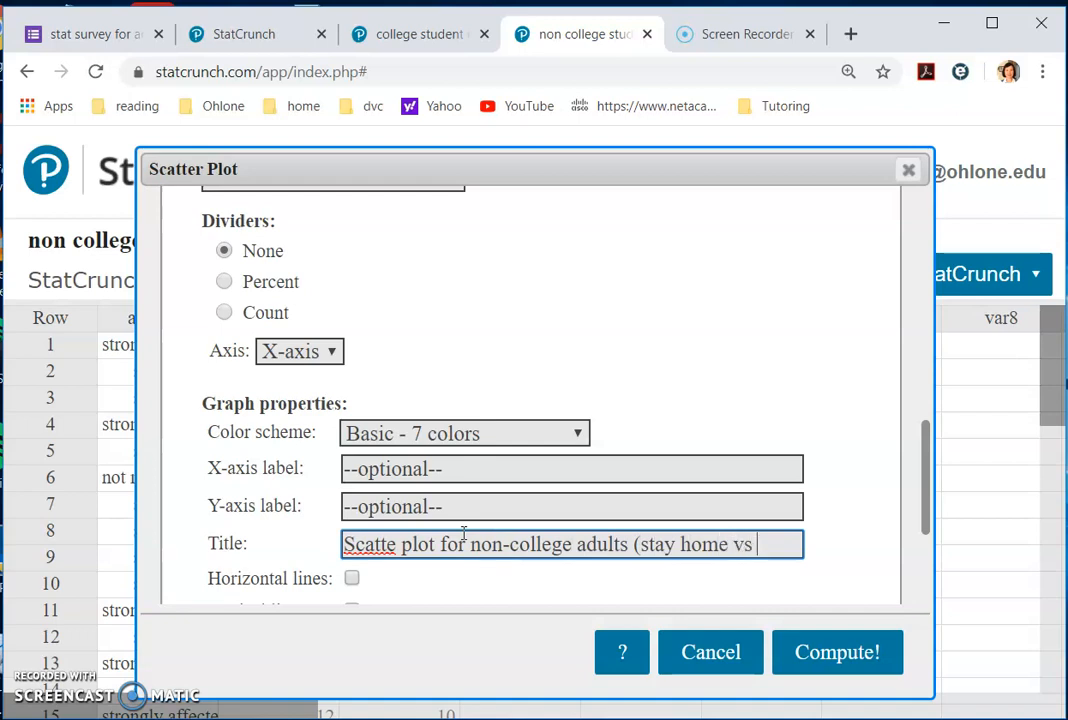
text(ede time)
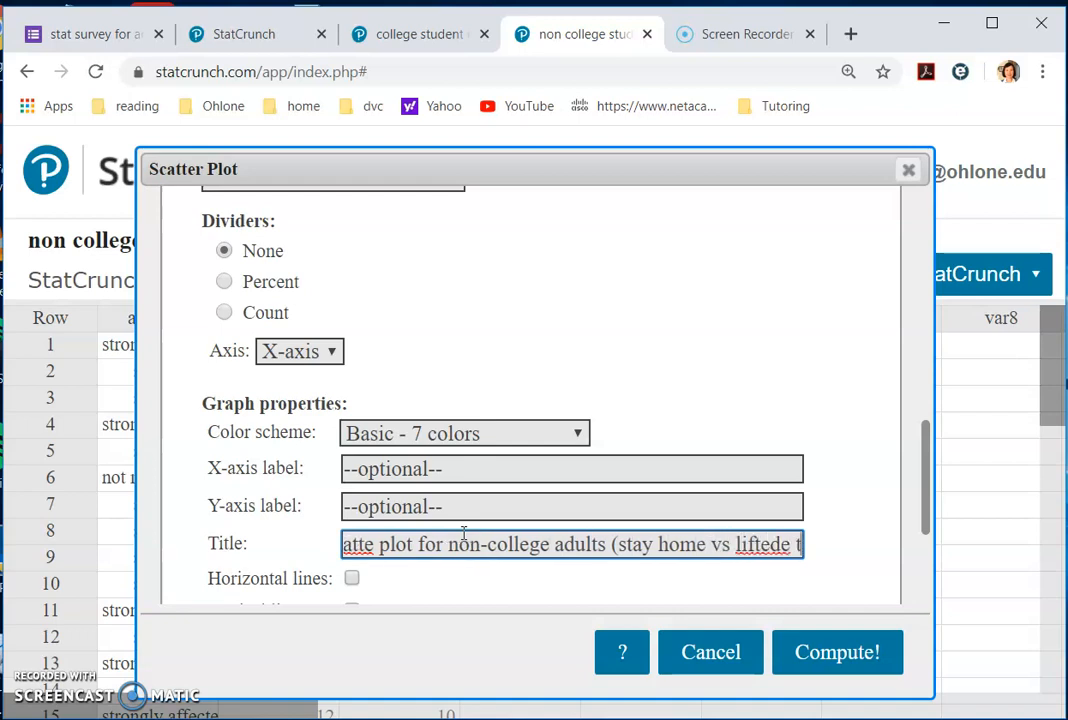
key(BackSpace)
key(BackSpace)
key(BackSpace)
key(BackSpace)
key(BackSpace)
key(BackSpace)
text(time))
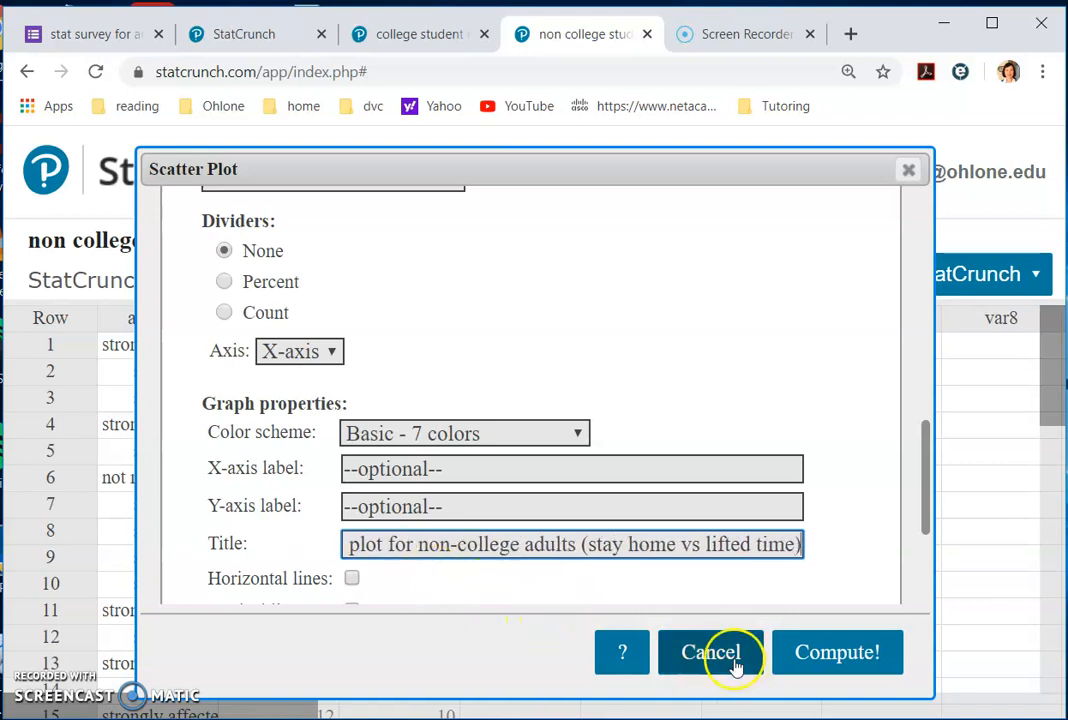
click(800, 653)
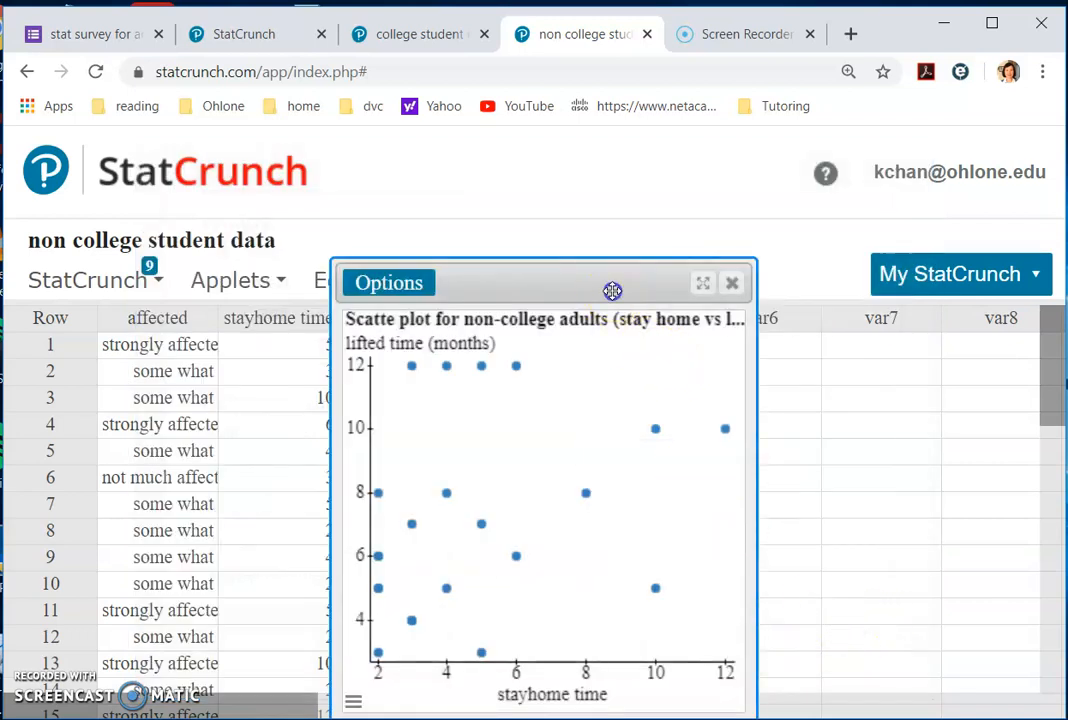
Flatten the non-college scatter plot window, then capture the graph with Snipping Tool and copy the snip
drag(613, 288, 757, 207)
drag(898, 177, 908, 371)
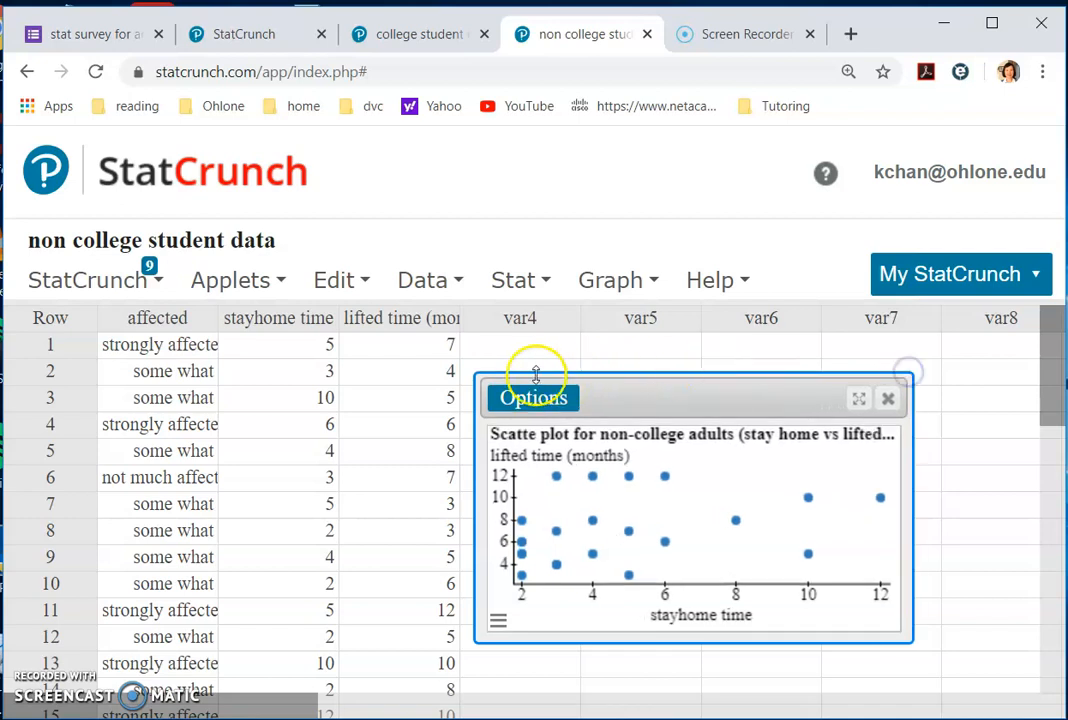
click(601, 718)
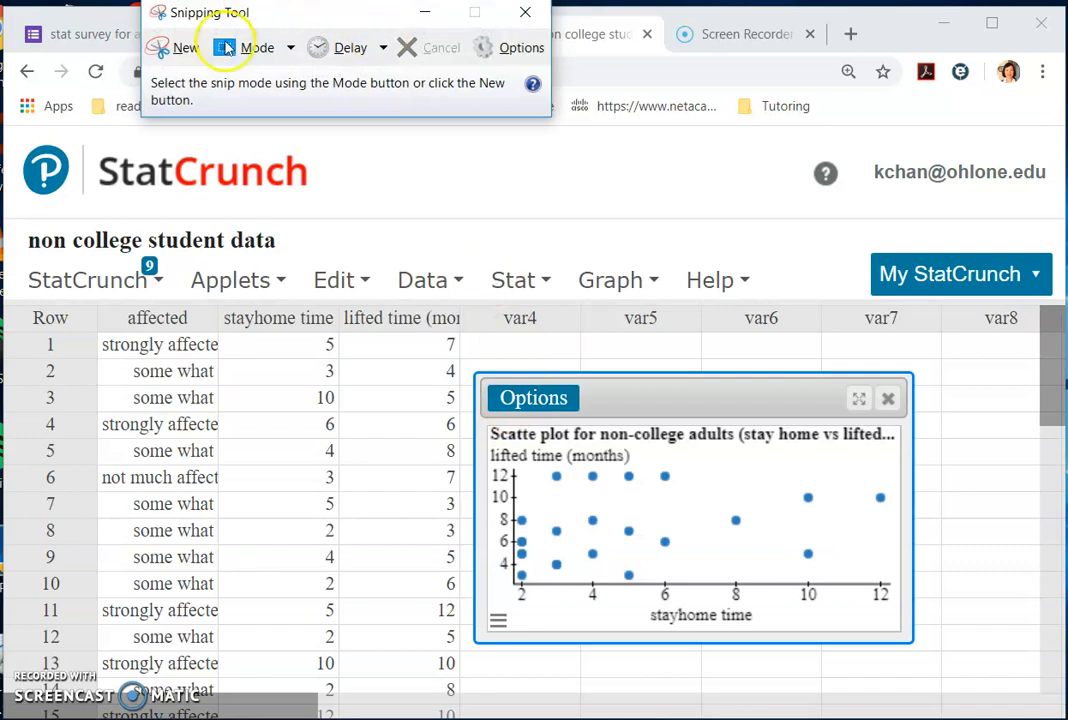
click(186, 48)
drag(485, 424, 895, 627)
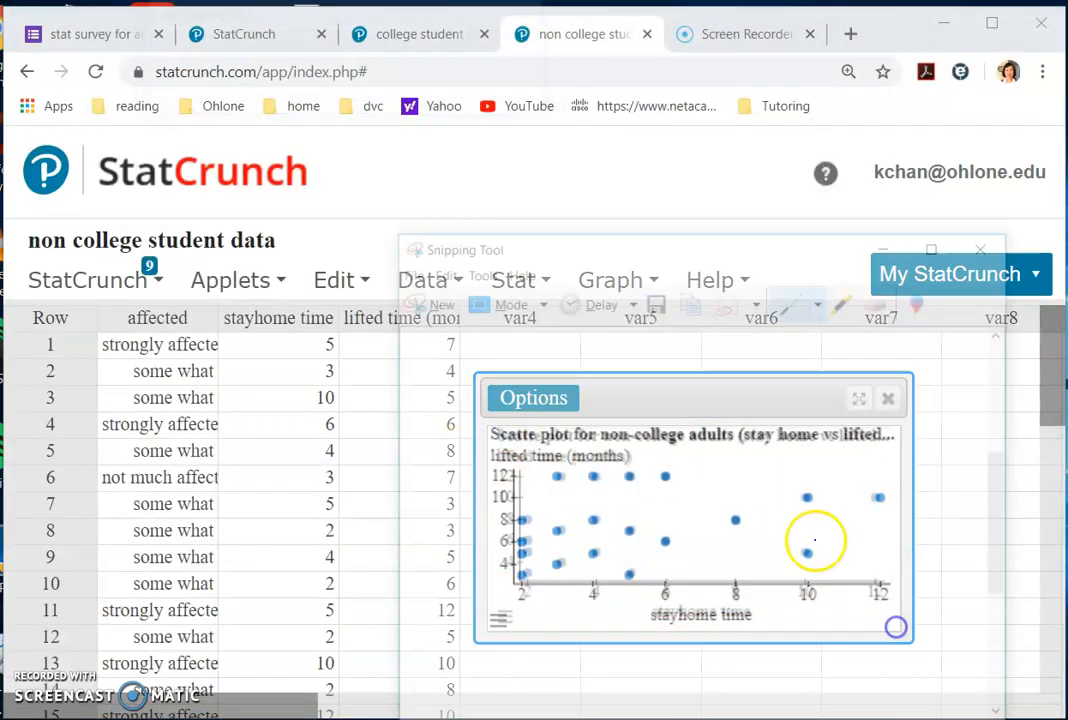
click(437, 269)
click(489, 290)
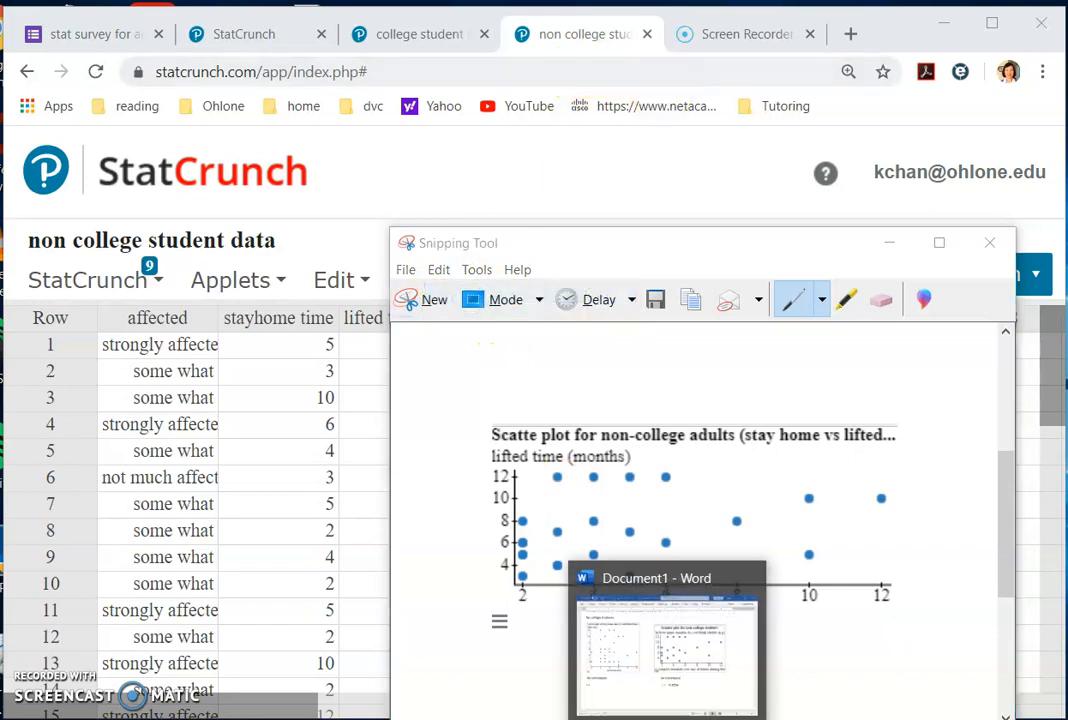
Replace the old non-college scatter plot in the Word report with the copied snip of the new graph
click(639, 613)
click(682, 310)
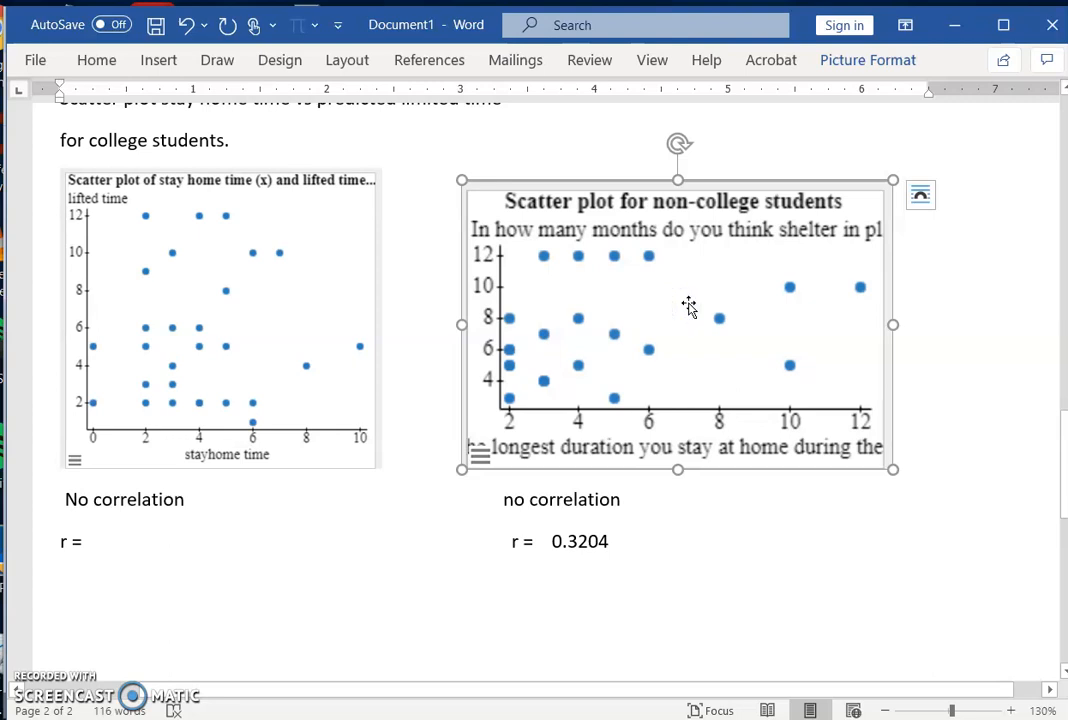
key(Delete)
right_click(493, 381)
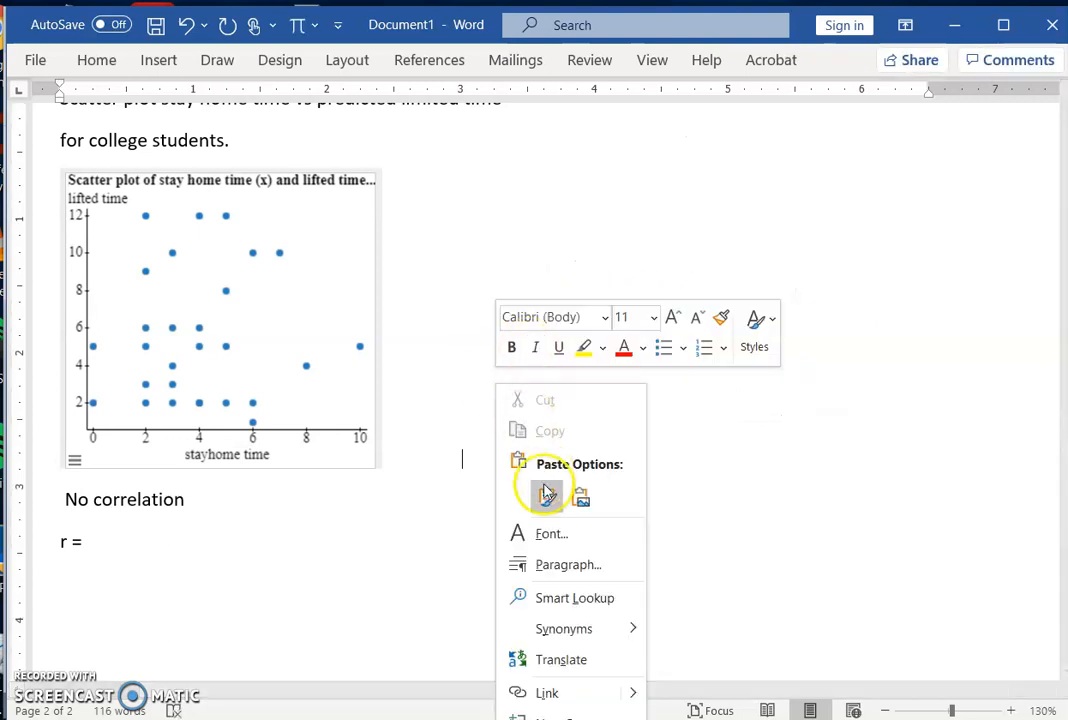
click(547, 492)
click(529, 393)
drag(718, 298, 409, 447)
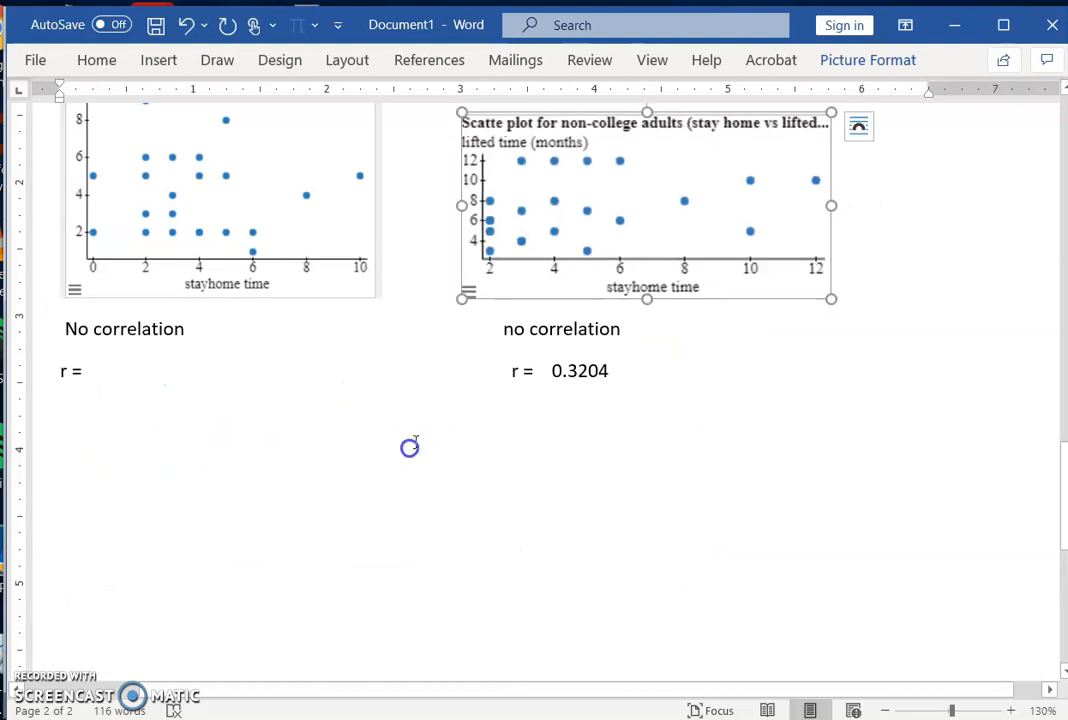
scroll(640, 225, up, 2)
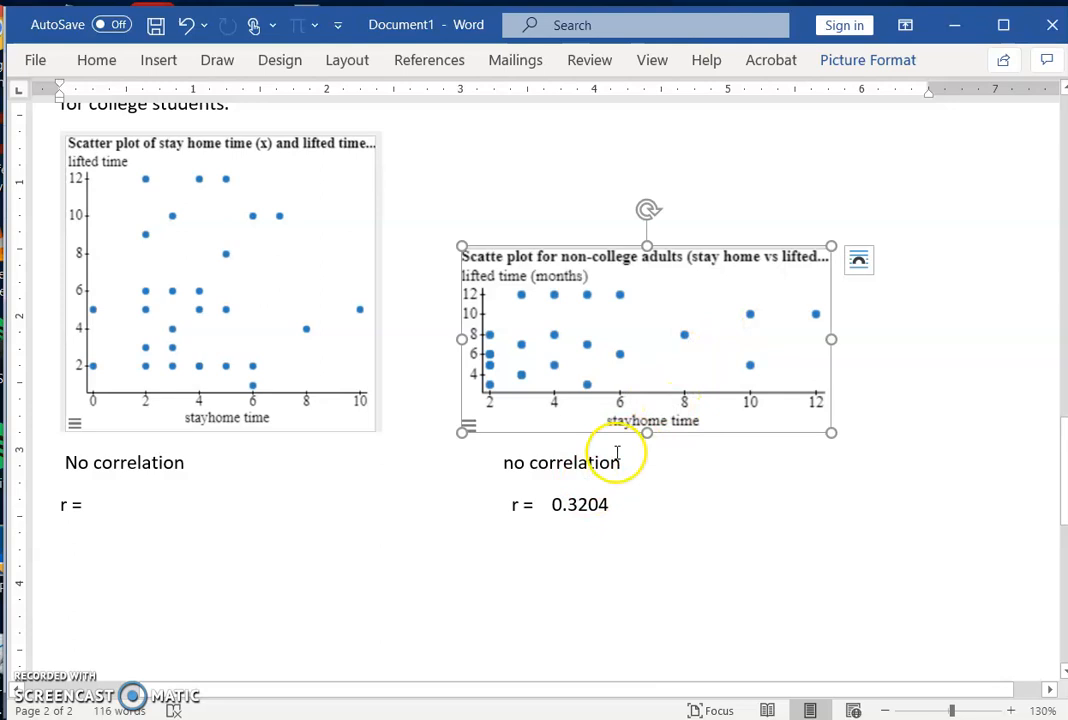
Shrink the college student scatter plot in the report to about 2.2 inches wide and place the cursor after its "r ="
click(341, 243)
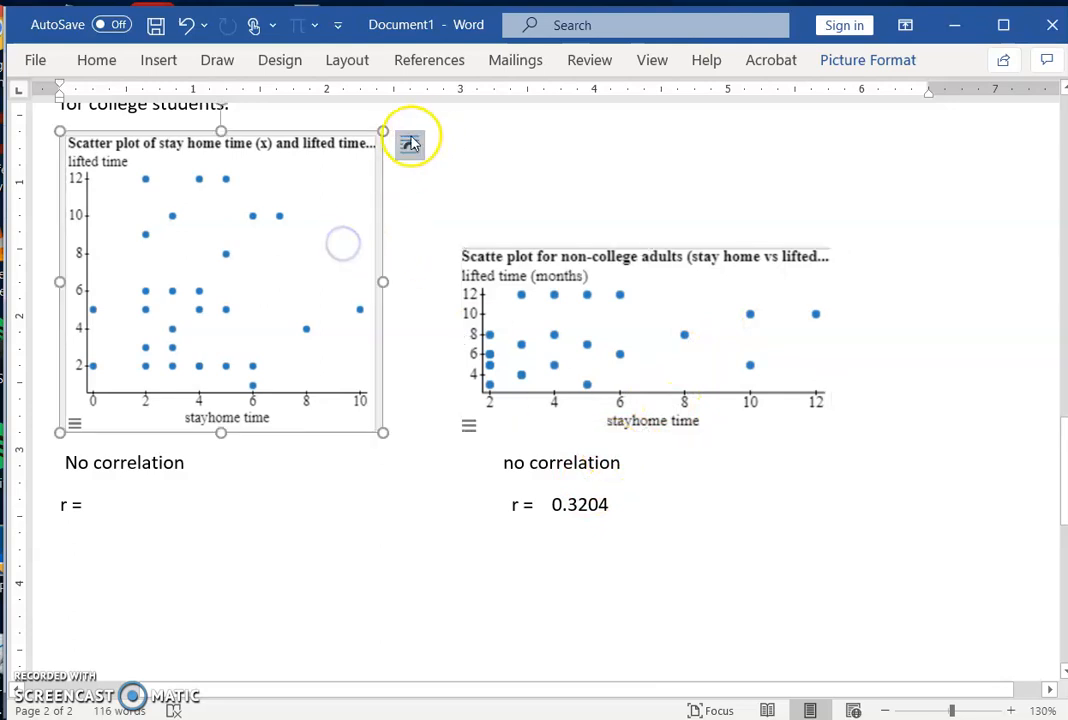
drag(382, 130, 348, 203)
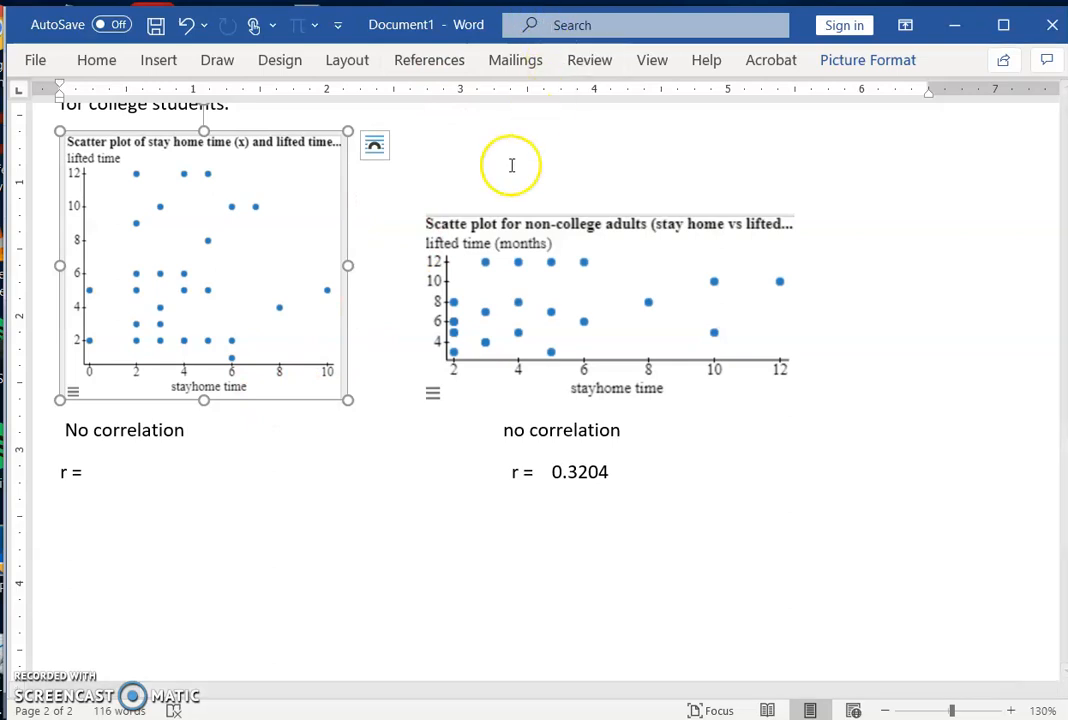
click(96, 471)
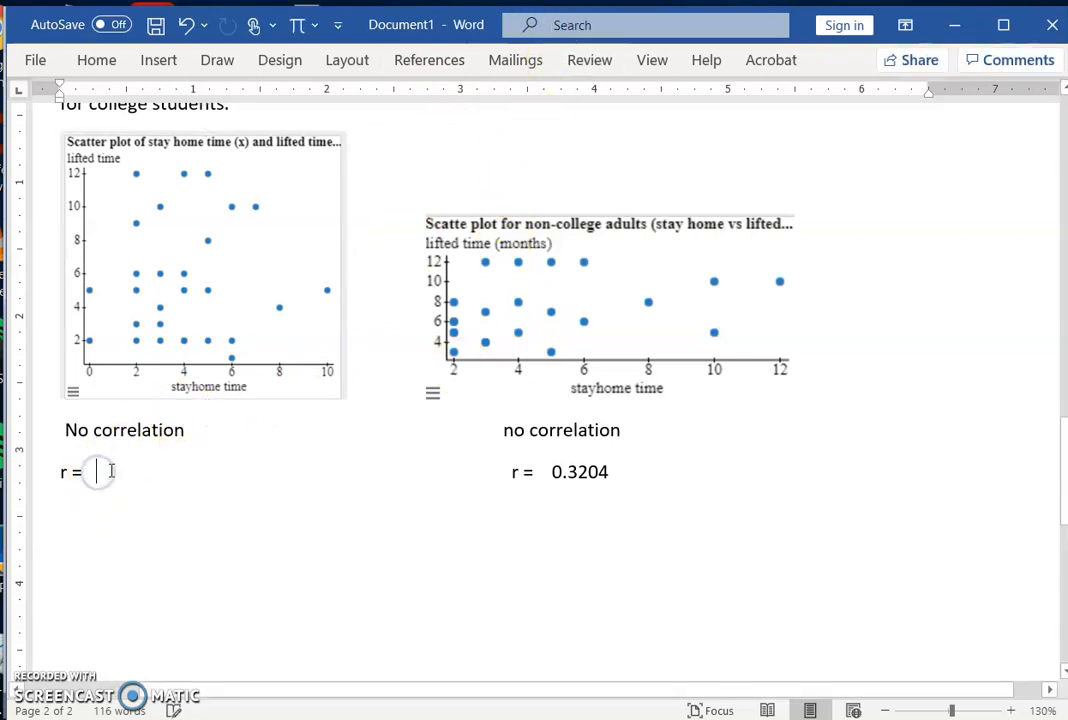
Return to StatCrunch, close Snipping Tool without saving the snip, and close the non-college scatter plot
click(942, 30)
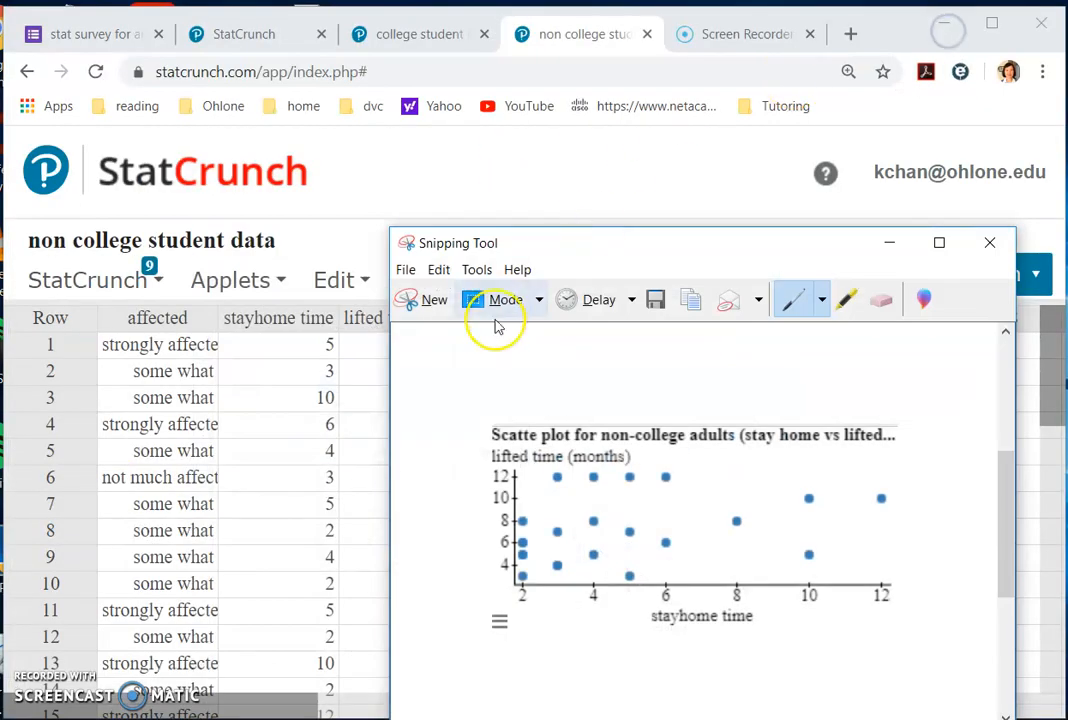
click(990, 242)
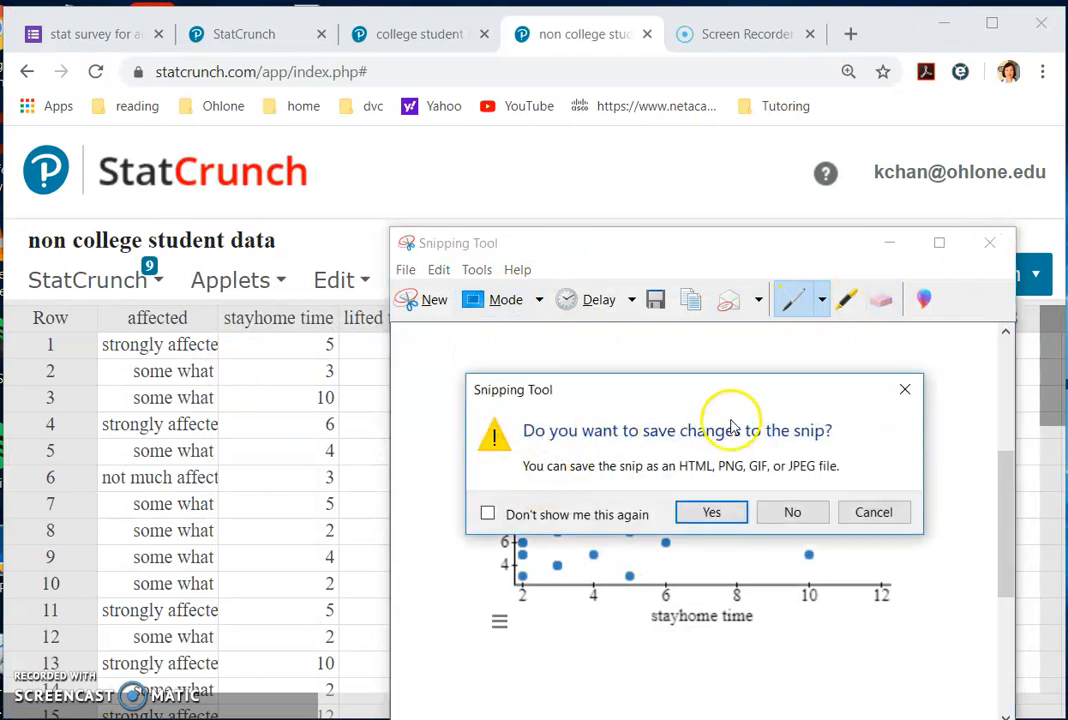
click(803, 513)
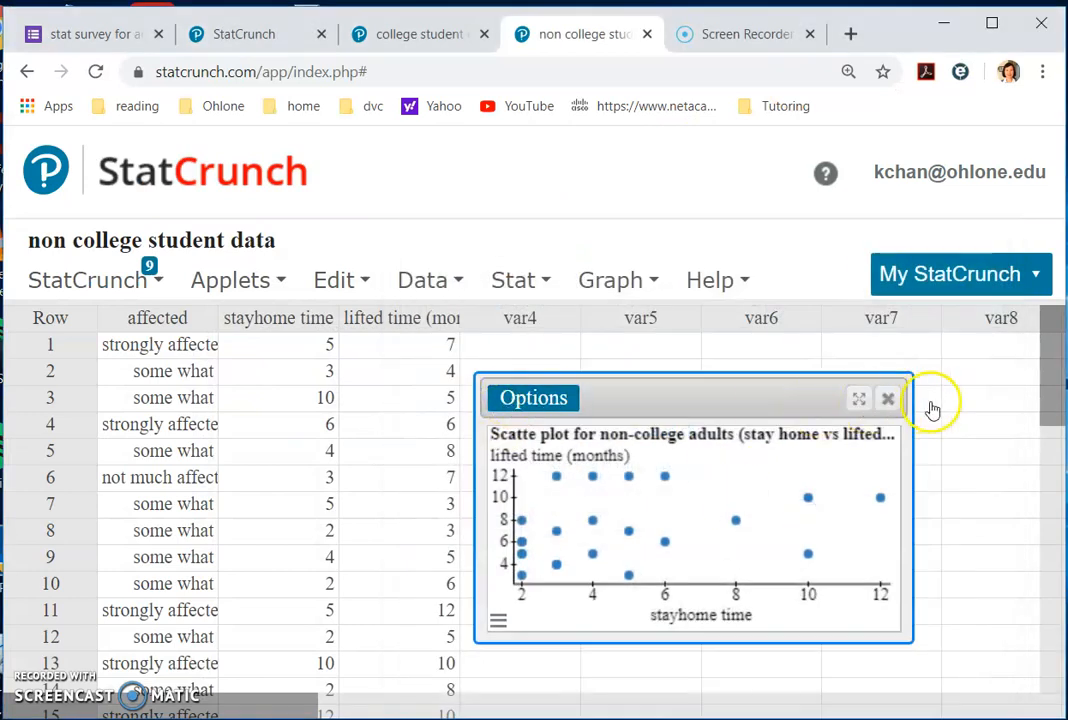
click(888, 398)
Compute the correlation between stayhome time and lifted time (months) for the non-college data and compare it with the report's r value
click(512, 282)
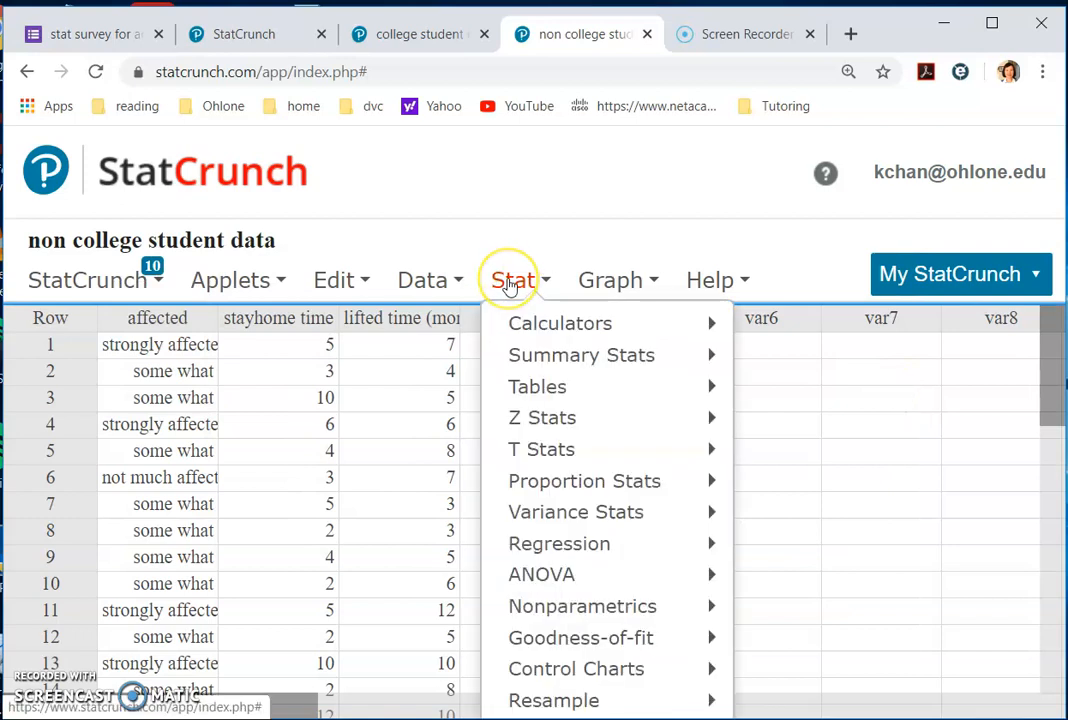
mouse_move(562, 362)
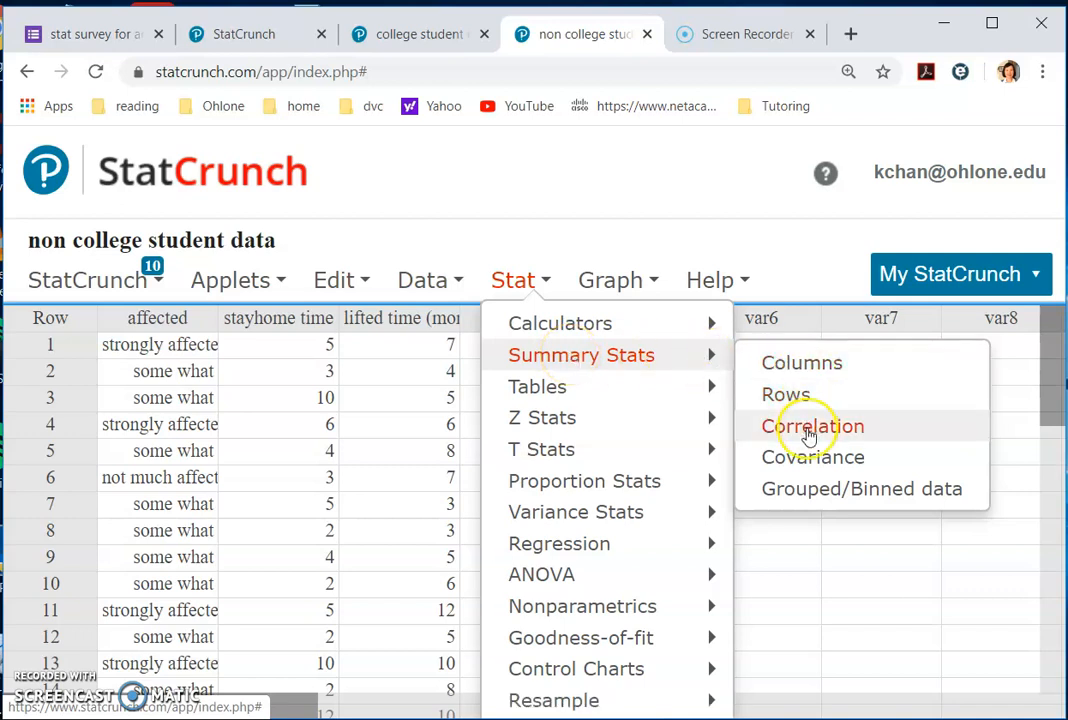
click(760, 424)
click(421, 243)
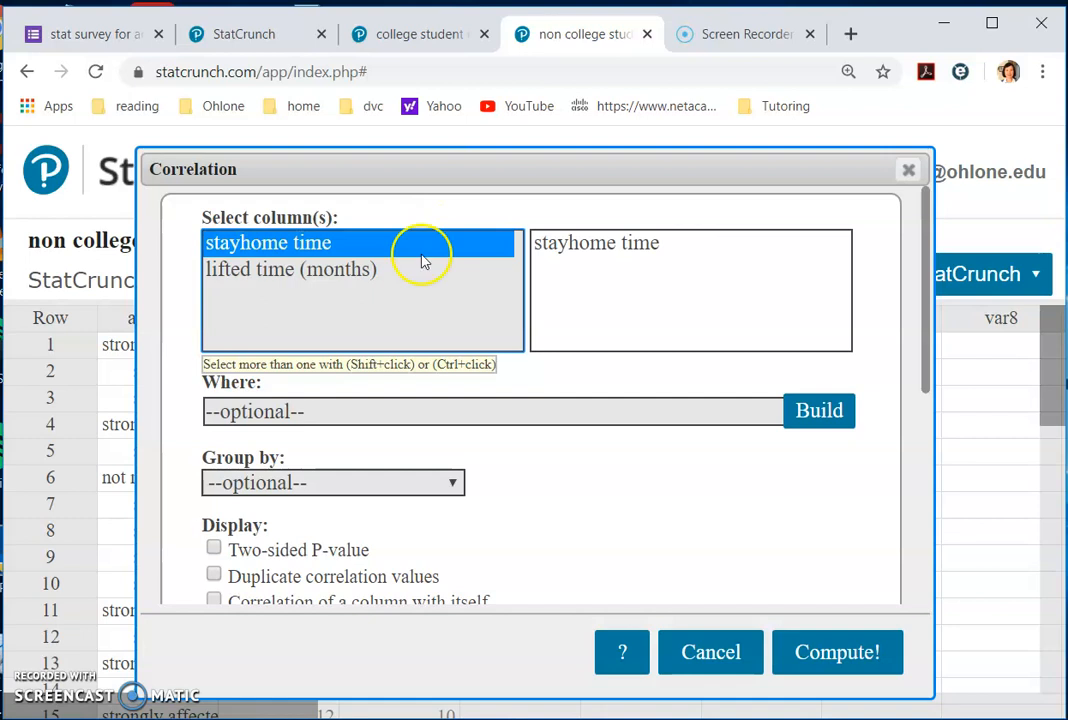
shift+click(420, 264)
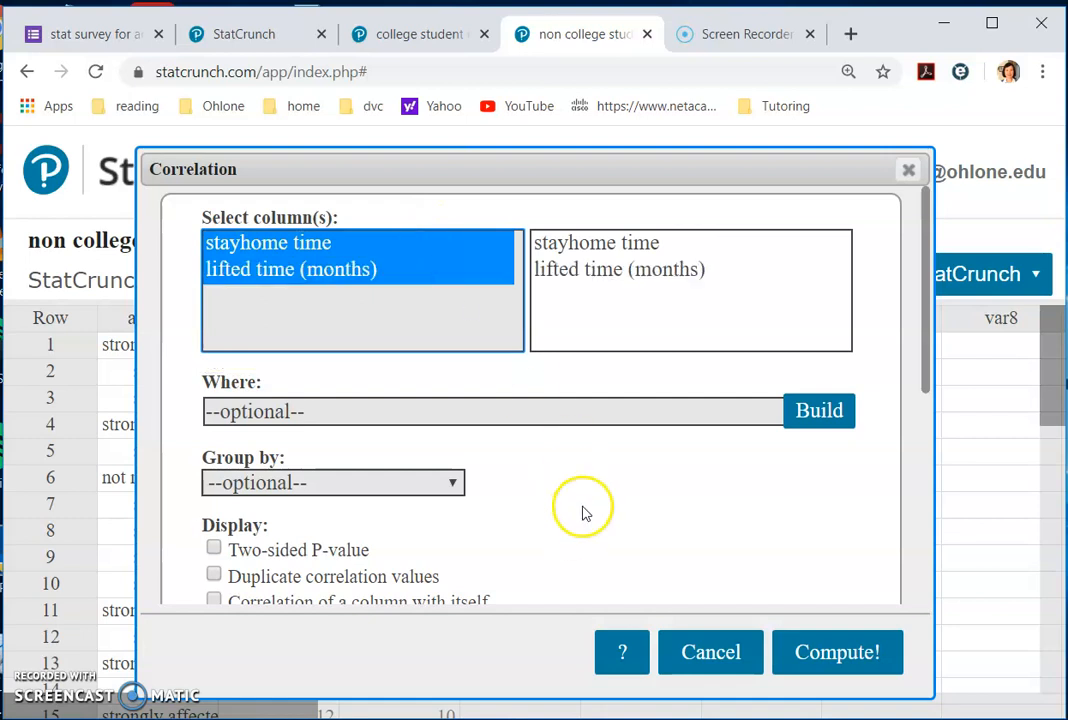
click(839, 653)
drag(571, 541, 706, 403)
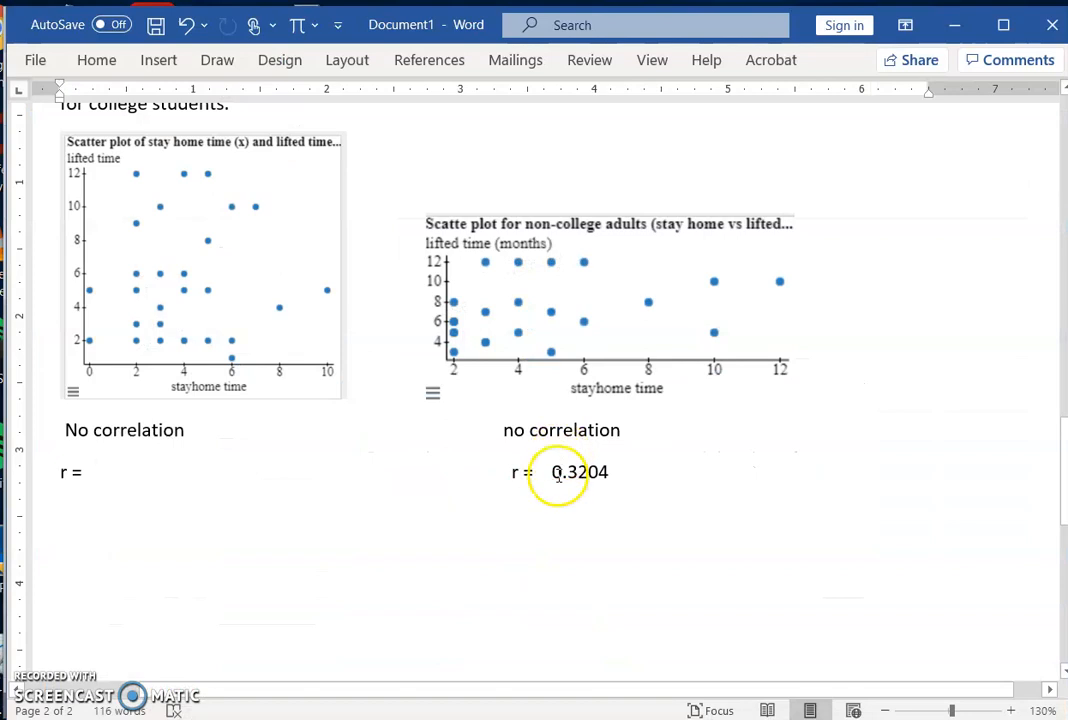
Switch to the college student data set in StatCrunch and close its scatter plot
click(955, 25)
click(420, 36)
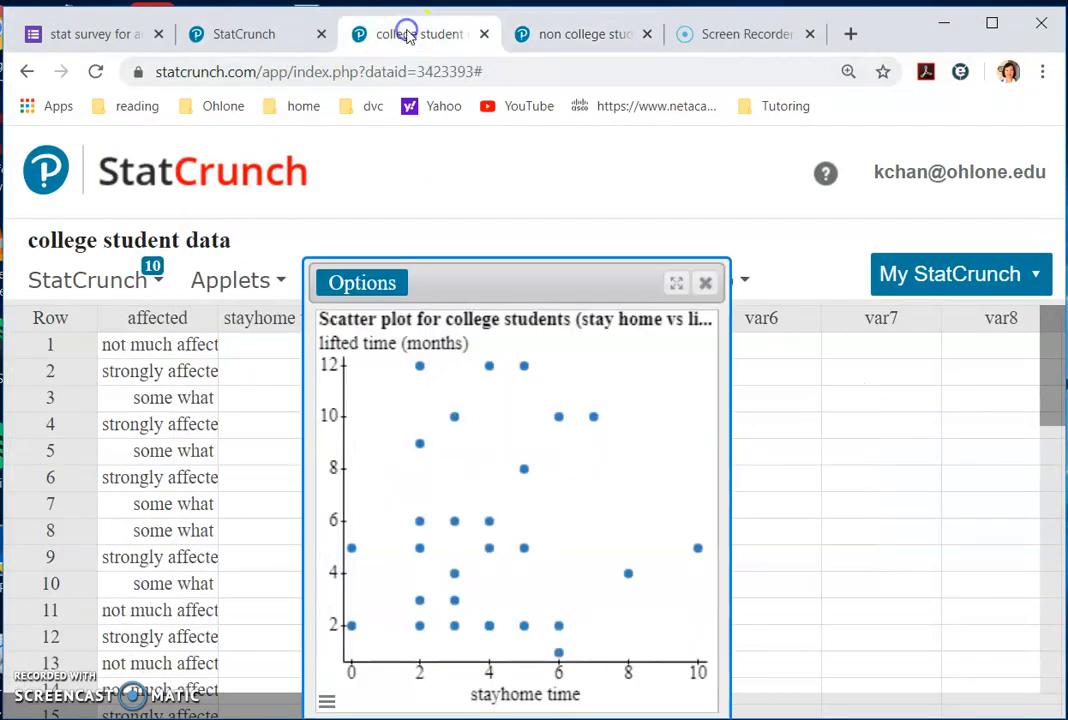
click(706, 285)
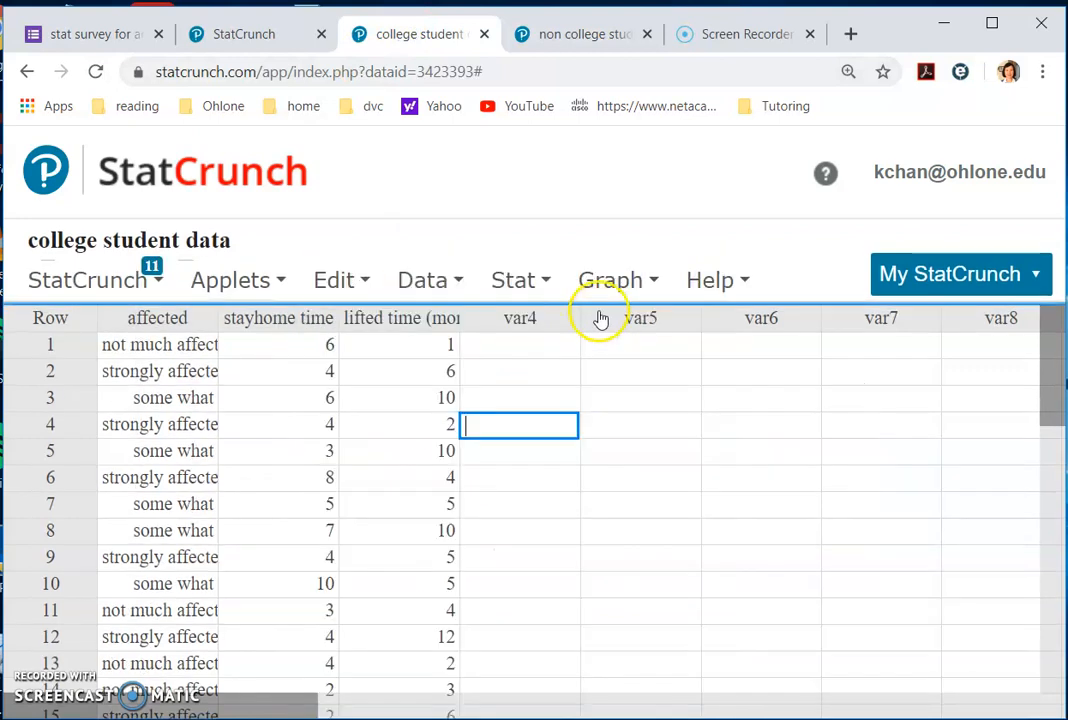
Compute the correlation between stayhome time and lifted time (months) for the college students and move the result window clear of the data
mouse_move(512, 282)
mouse_move(553, 354)
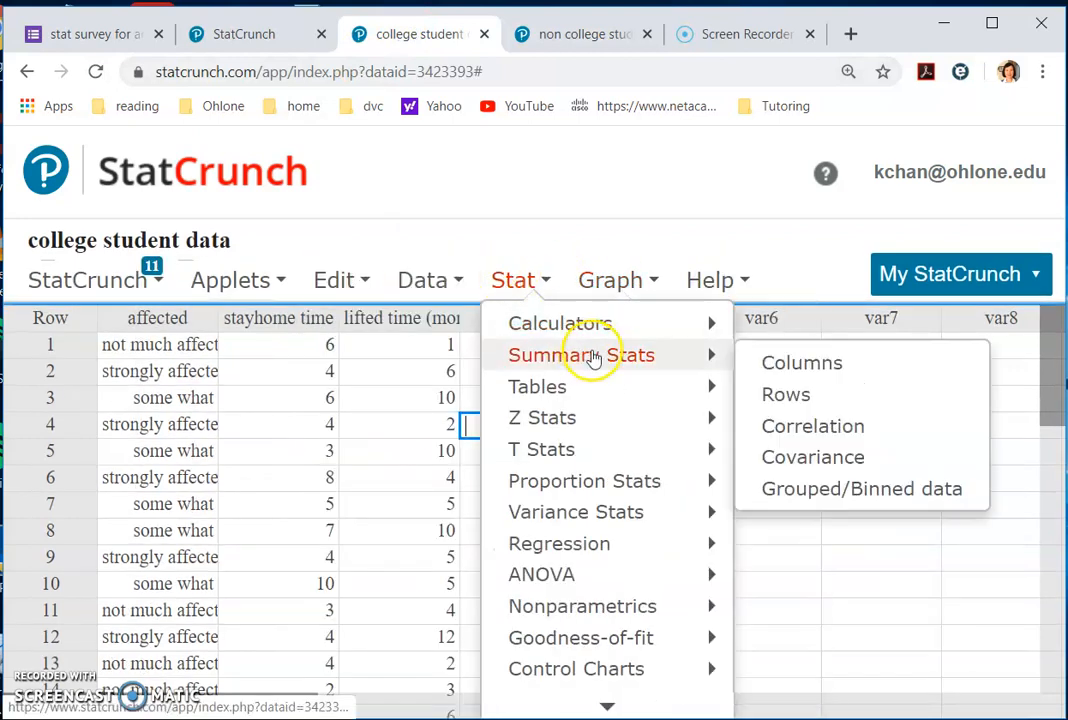
click(857, 430)
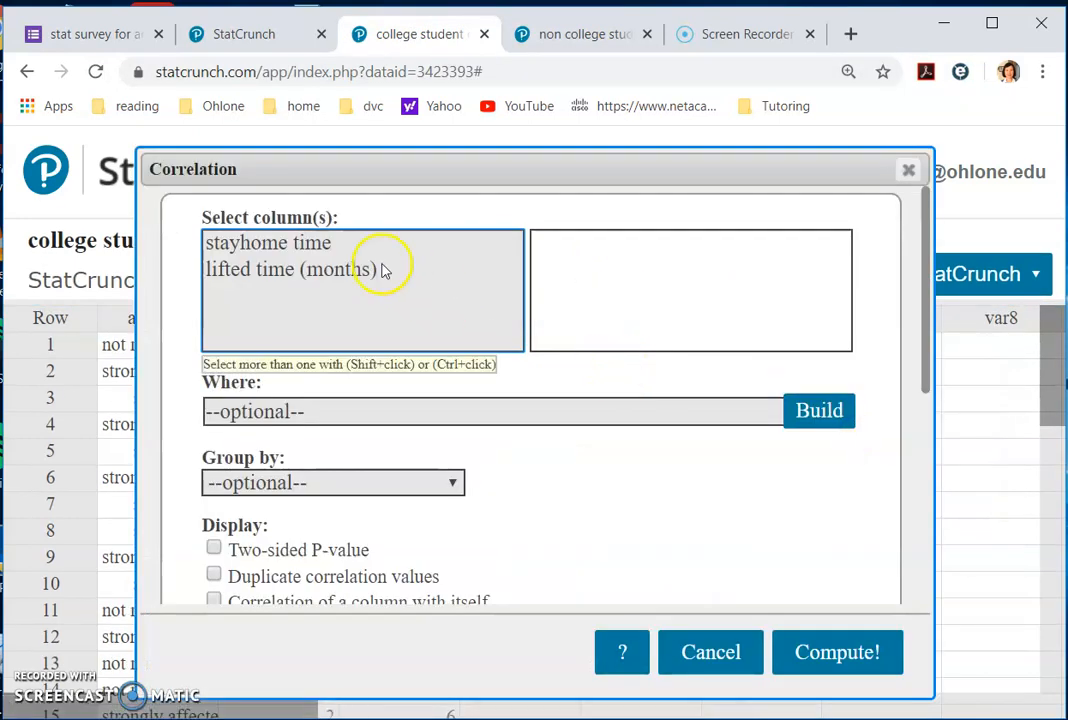
click(366, 243)
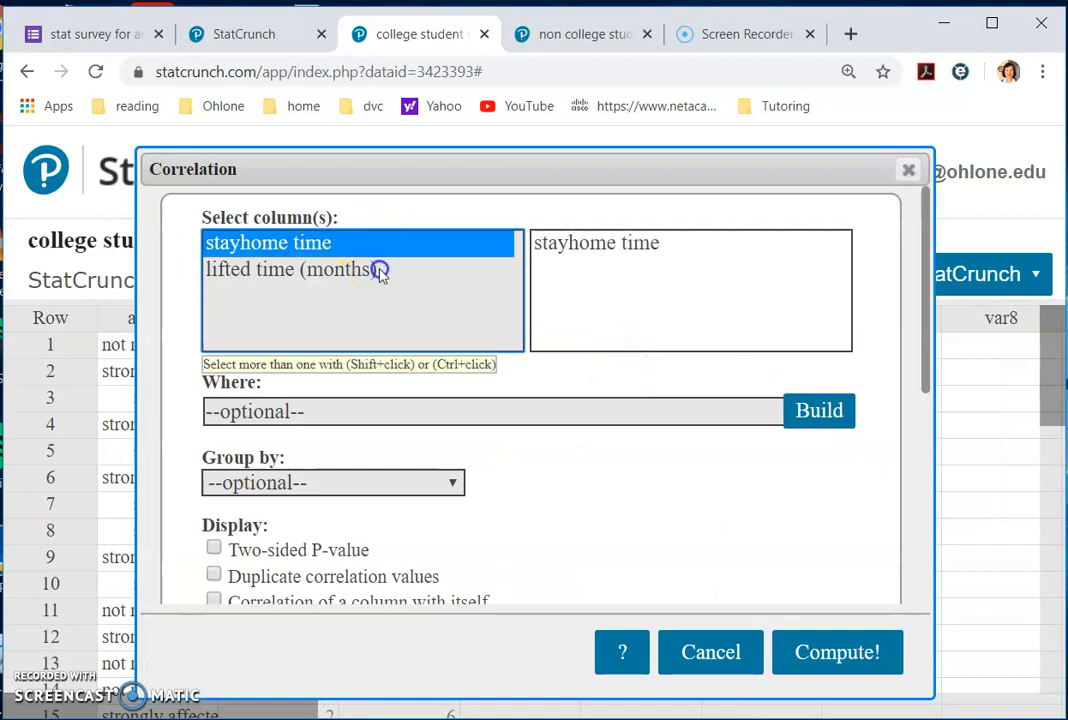
ctrl+click(380, 270)
click(818, 650)
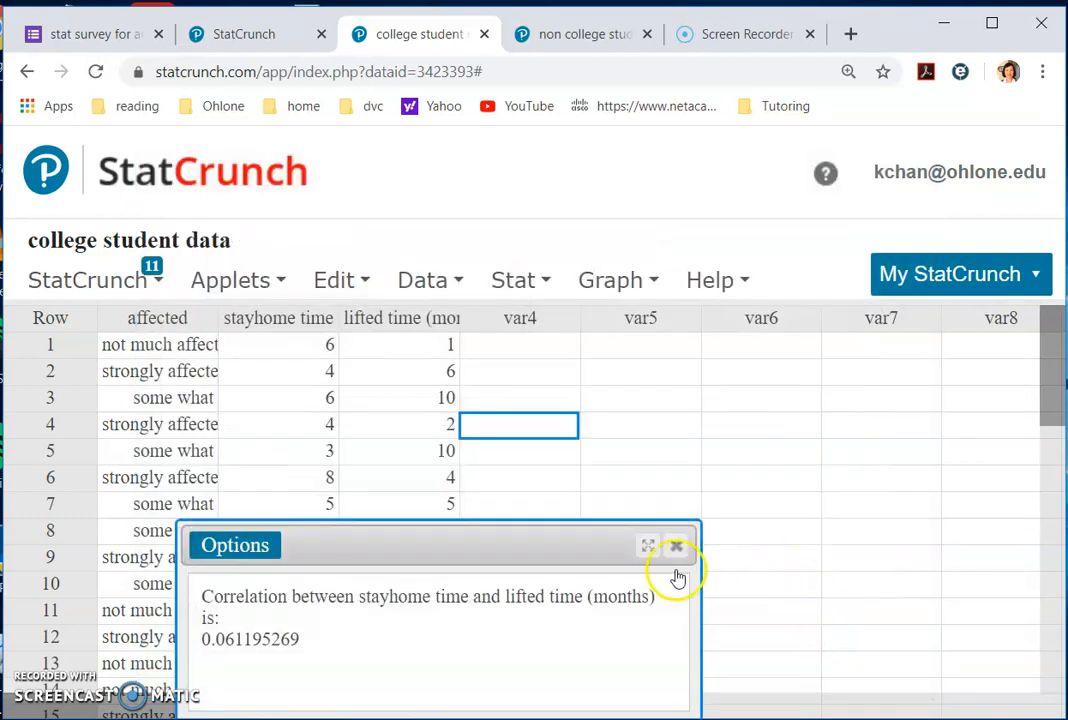
drag(548, 556, 873, 345)
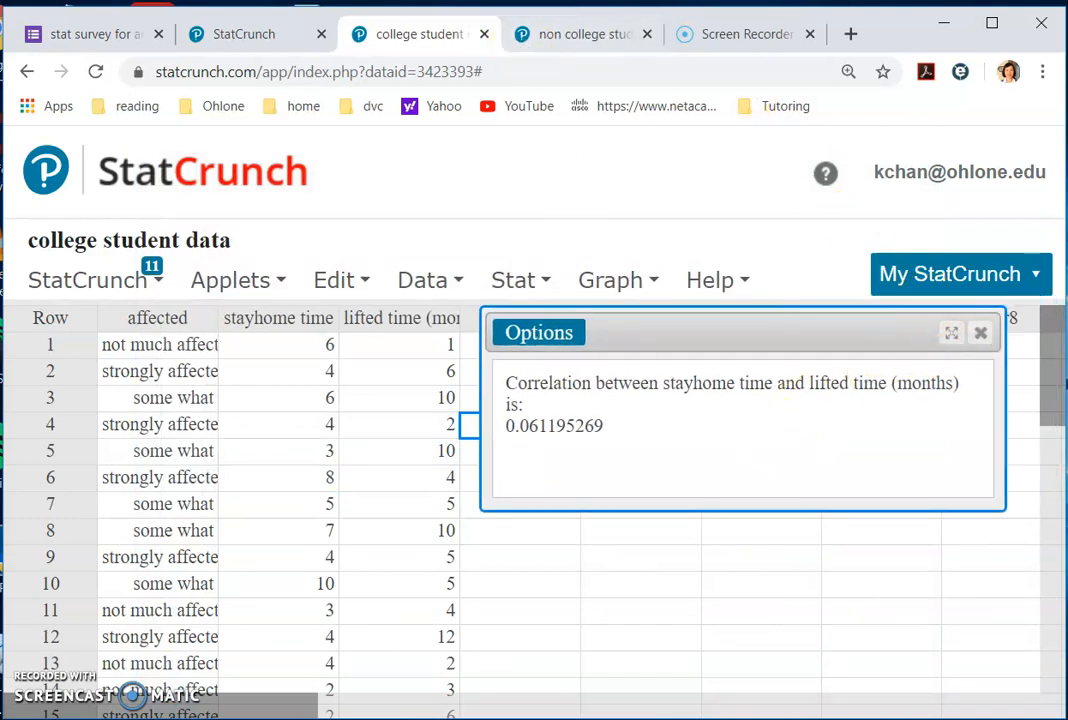
Switch to the Word report, enter 0.0612 as the college students' r value, and realign the non-college r value and correlation note beneath their scatter plot
key(alt+Tab)
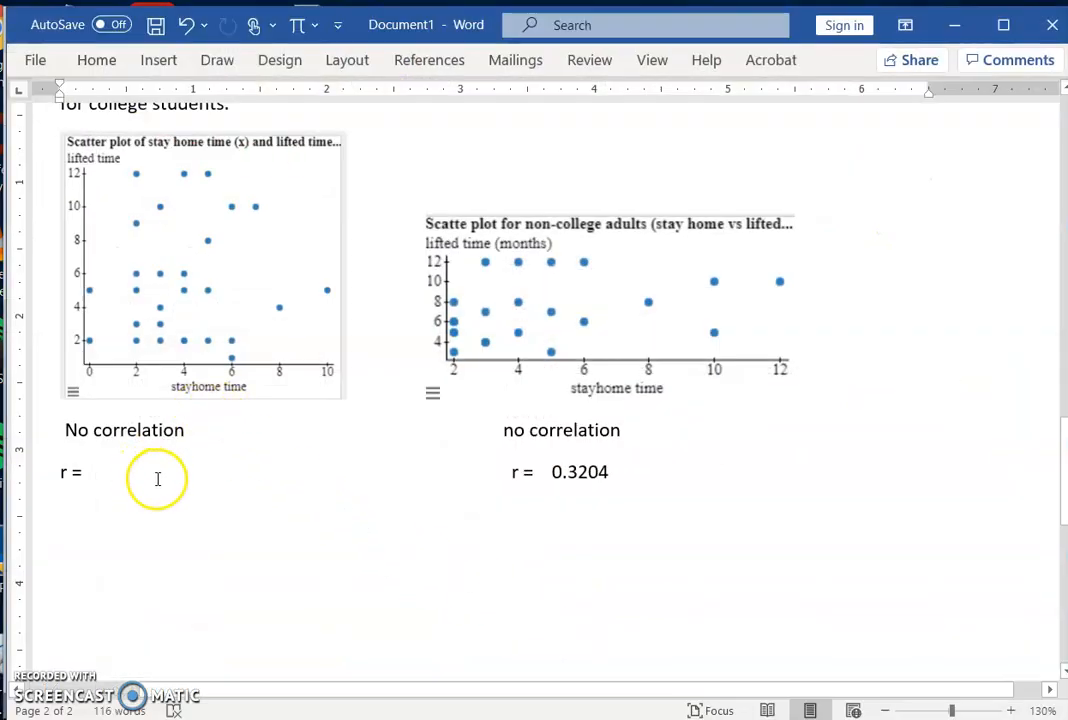
text(0.0612)
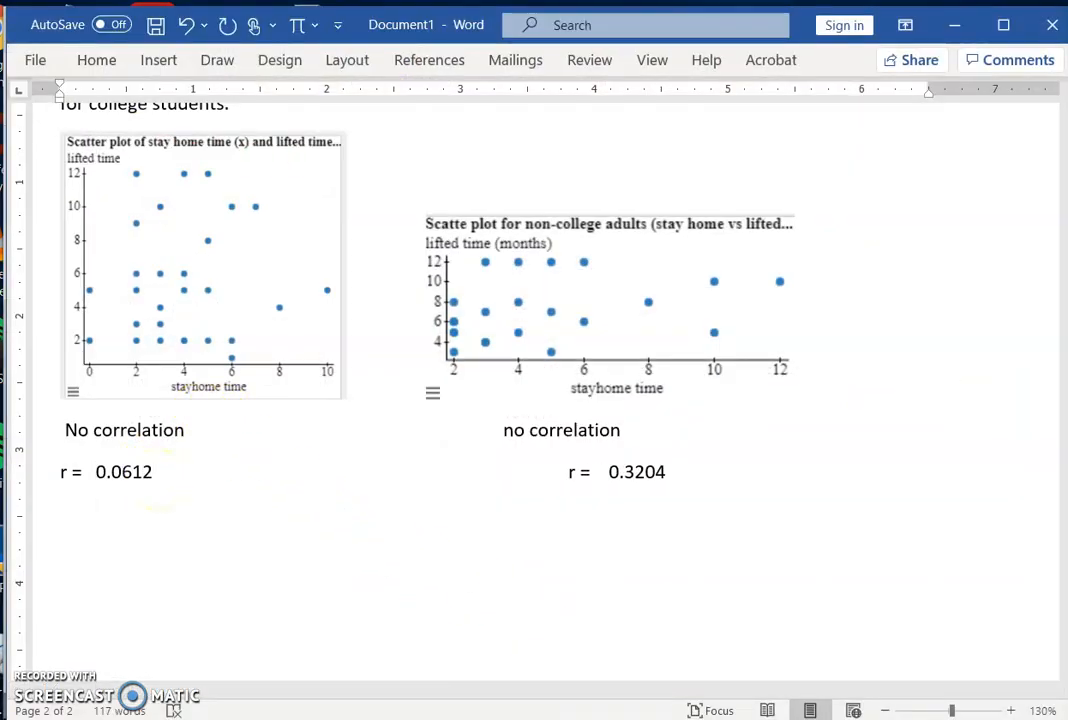
key(Delete)
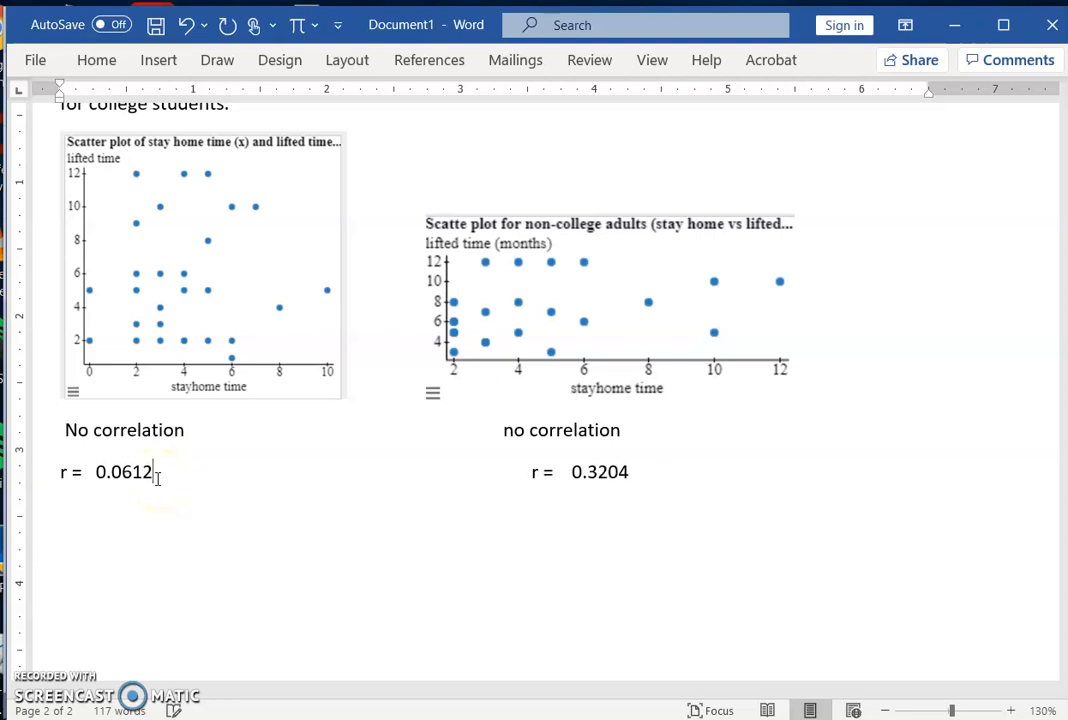
click(416, 426)
key(Delete)
key(Delete)
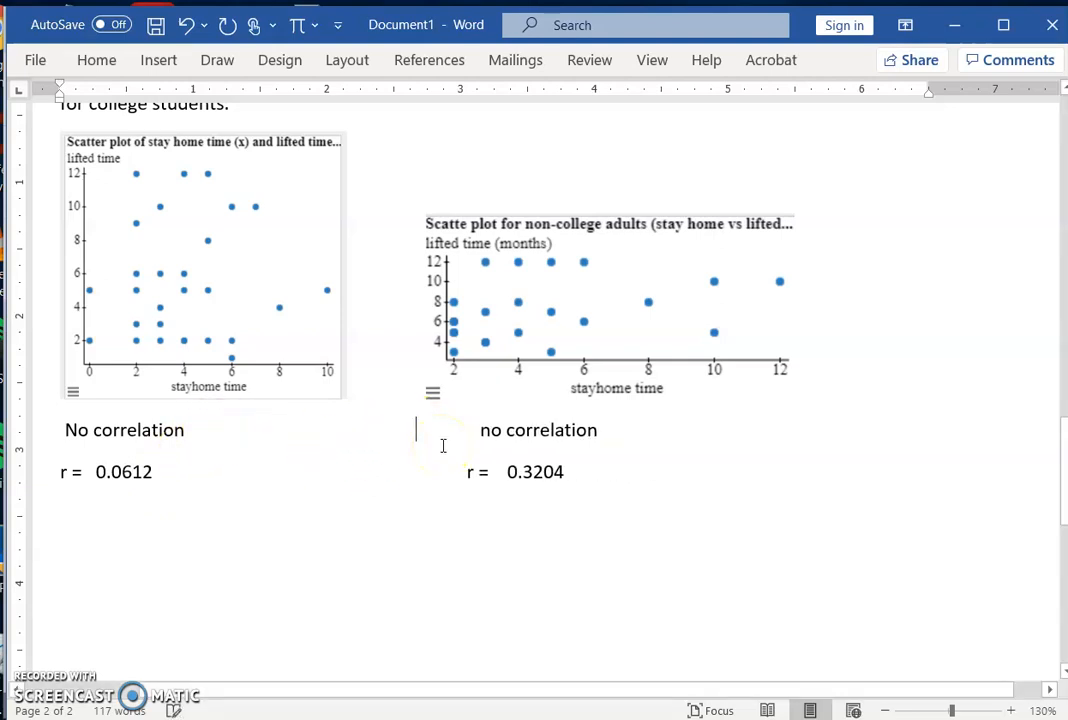
Add the heading "Statistical analysis:" below the r values and review the histograms and numerical summary of both populations
click(647, 478)
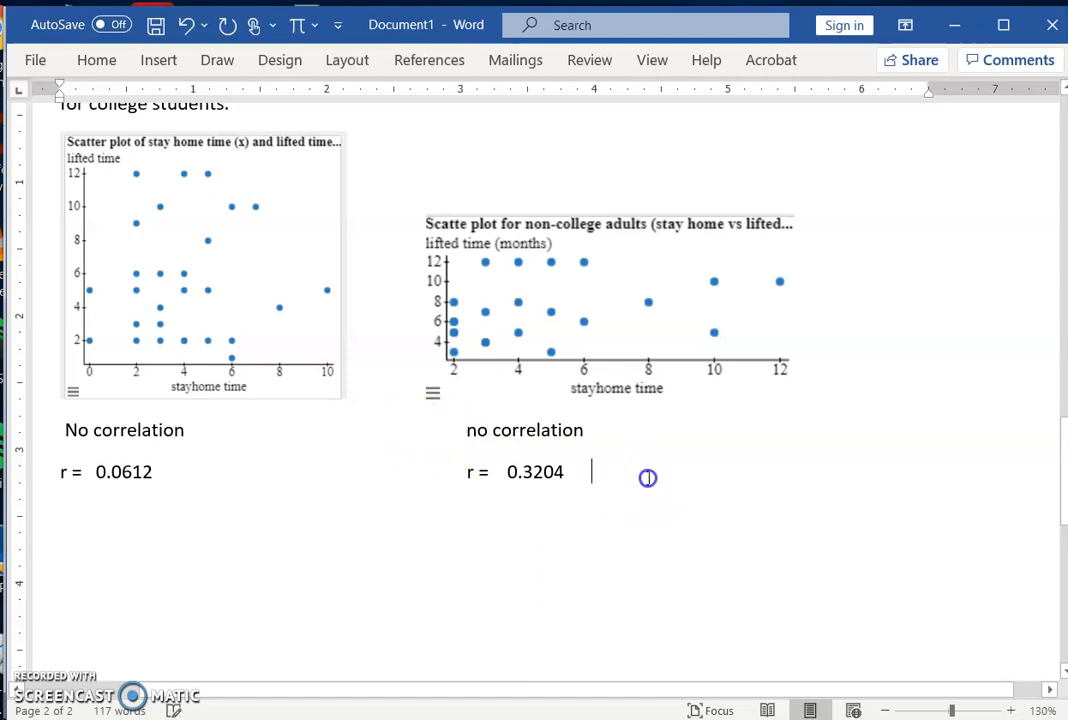
key(Return)
key(Return)
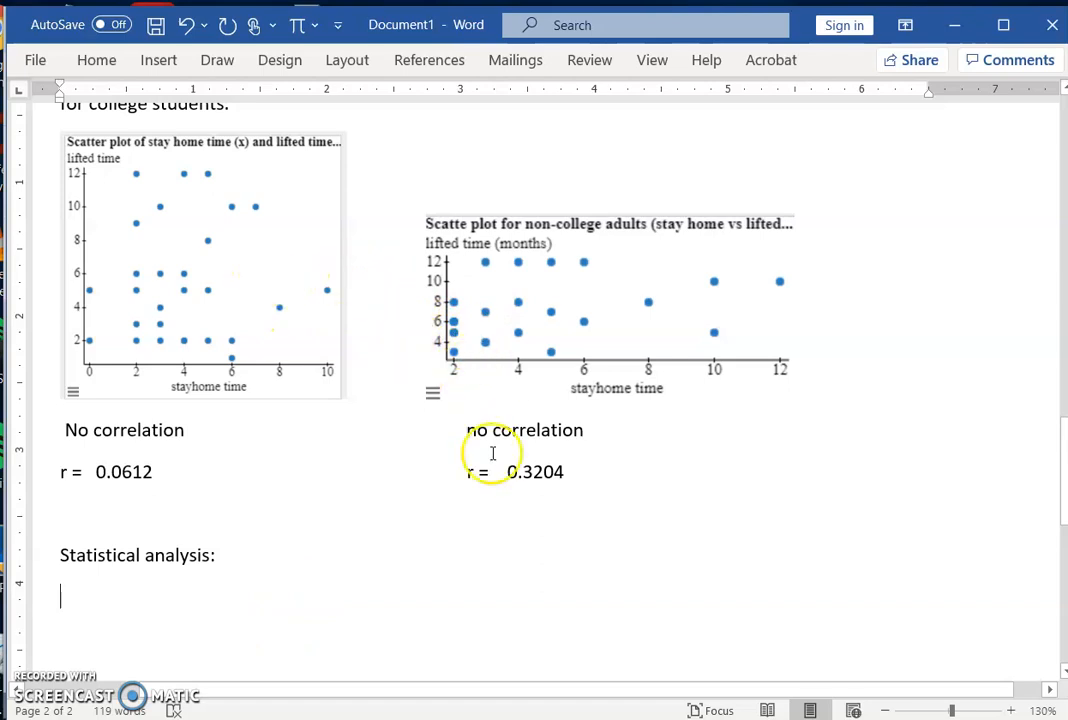
scroll(472, 548, up, 10)
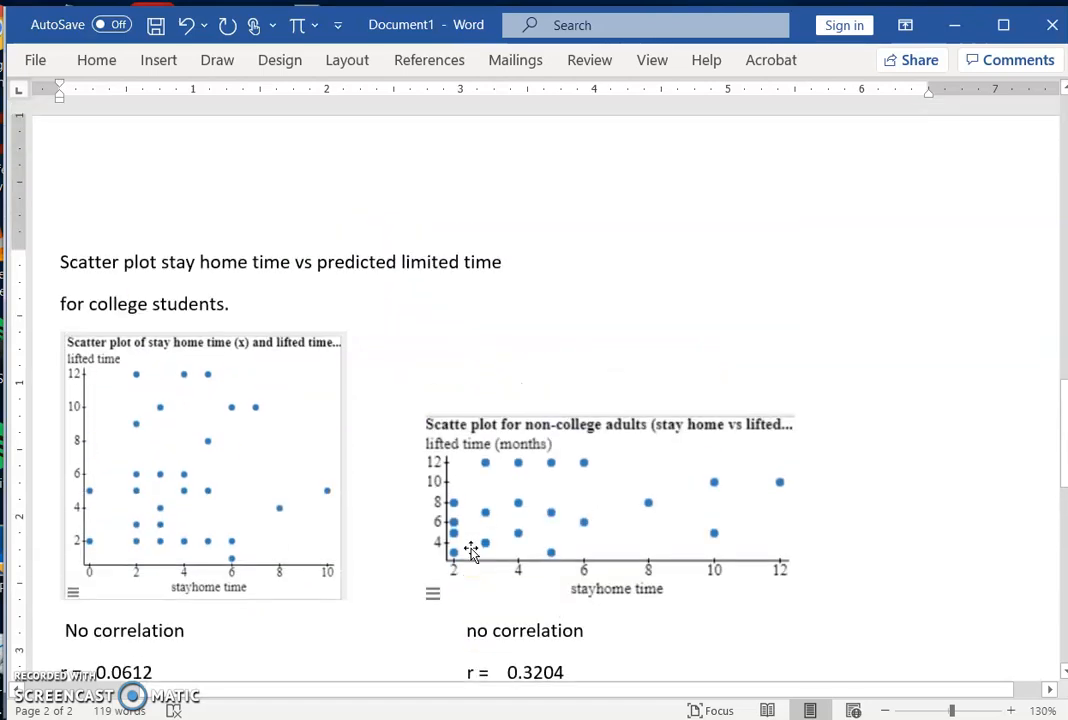
scroll(472, 548, up, 4)
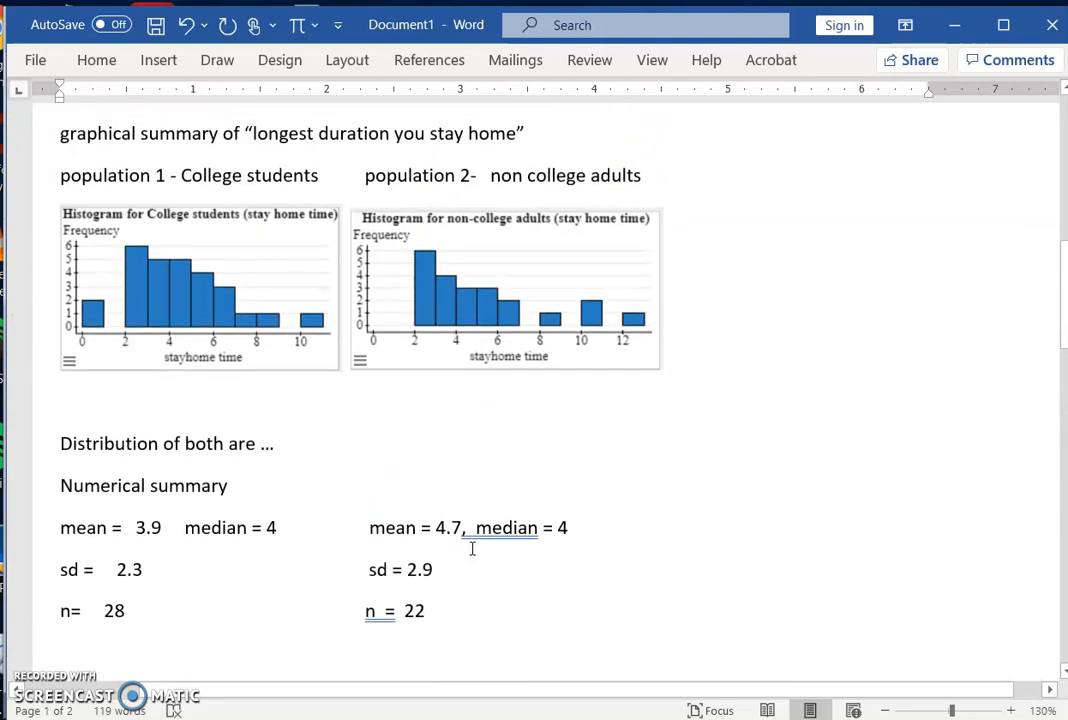